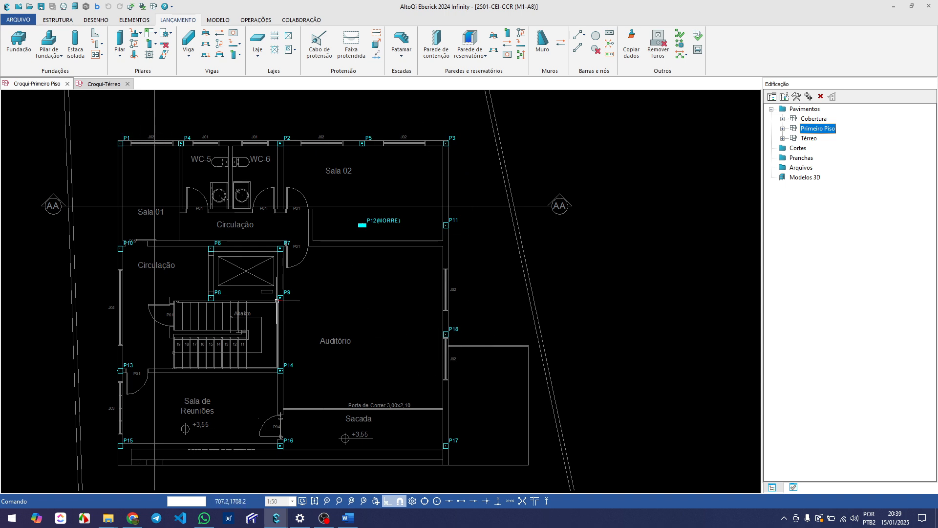
In the Térreo sketch, start copying beams to other floors and select all V1 segments between P1 and P3
click(104, 84)
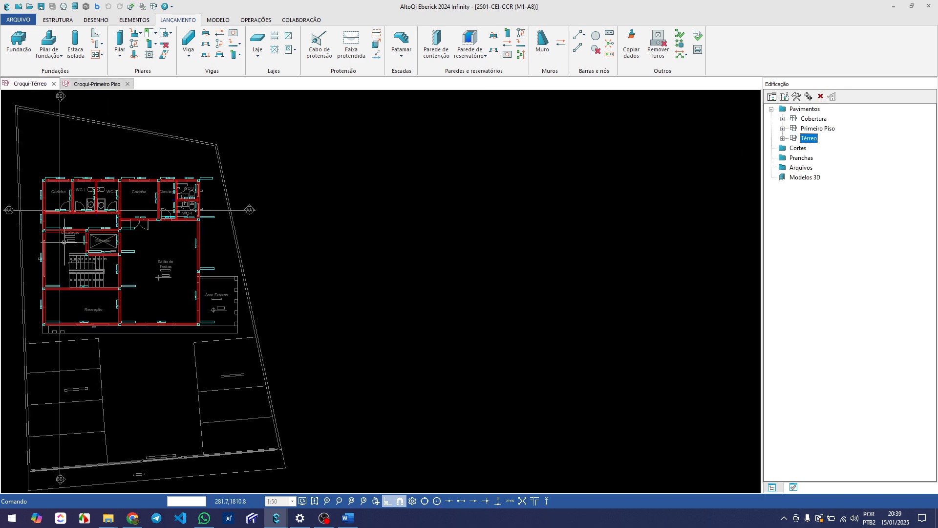
middle_drag(111, 221, 204, 238)
scroll(158, 172, up, 4)
scroll(158, 172, down, 2)
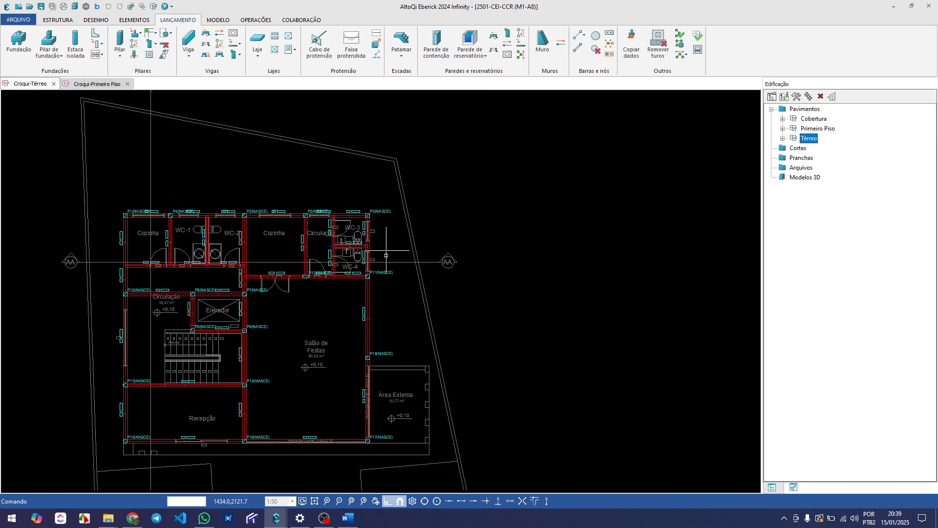
scroll(166, 230, up, 4)
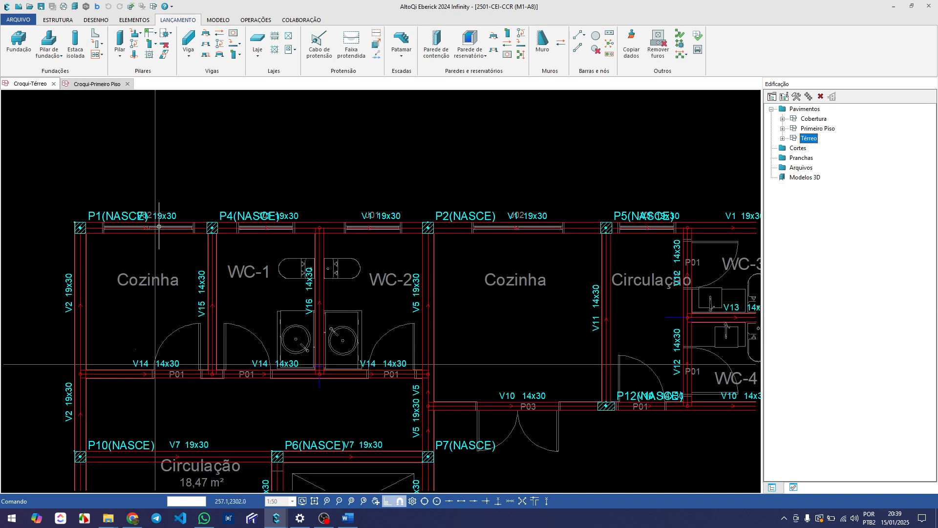
scroll(170, 249, down, 2)
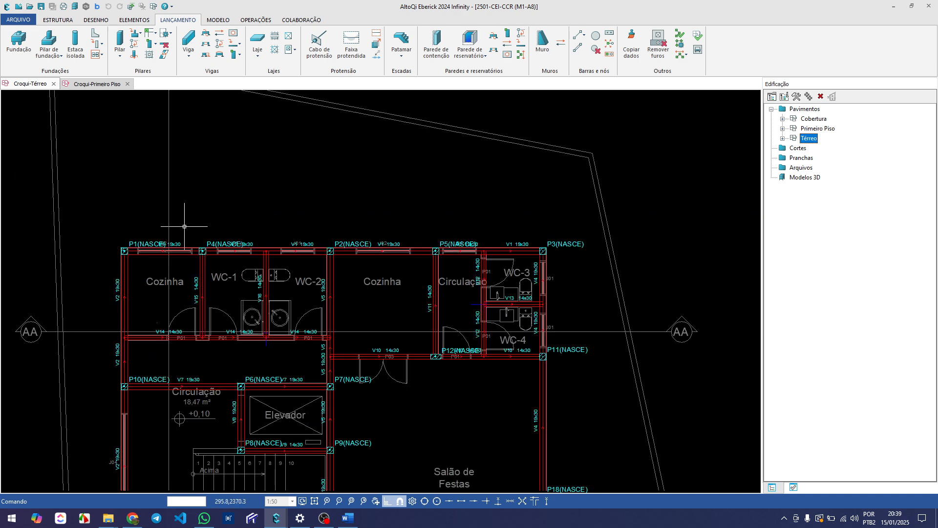
click(220, 46)
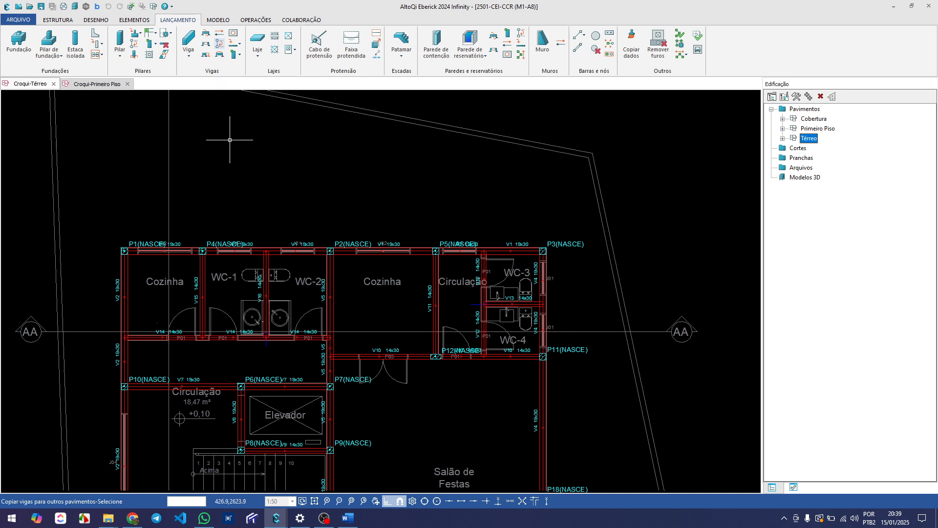
click(149, 277)
click(234, 251)
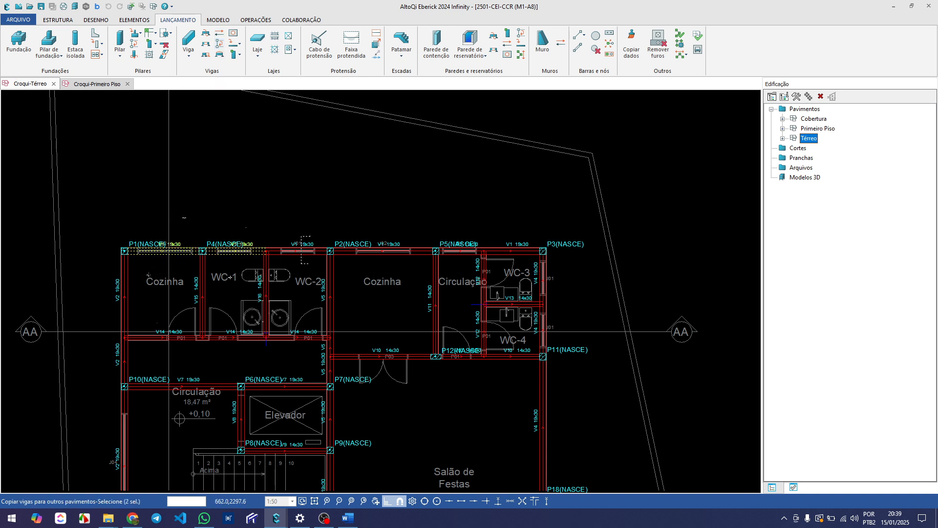
click(386, 251)
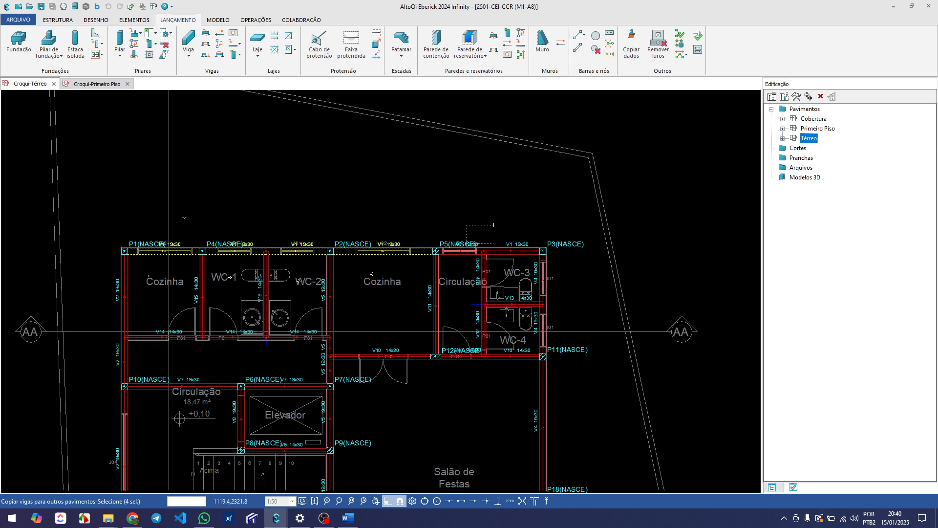
click(485, 251)
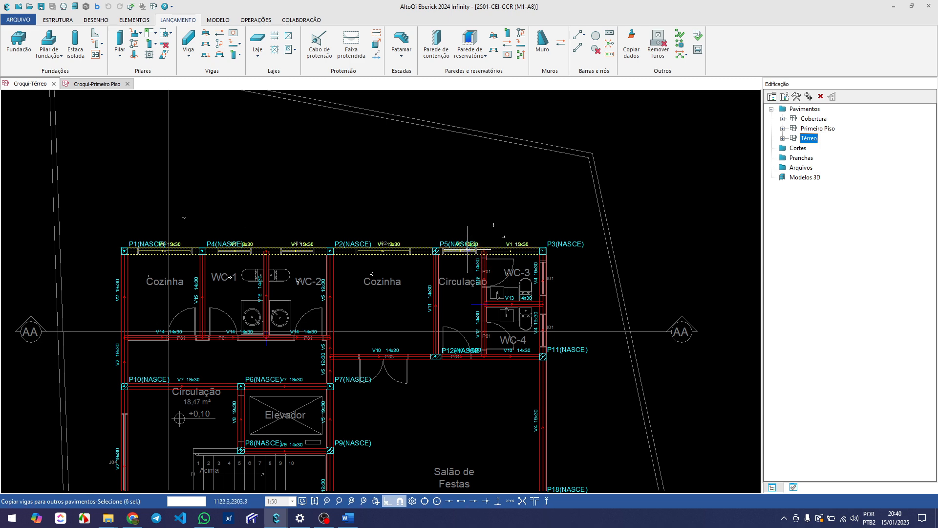
Add the V2 beam segments along the outer wall from P1 to P15 to the copy selection
scroll(446, 231, down, 4)
middle_drag(309, 290, 296, 221)
scroll(293, 201, up, 2)
click(283, 200)
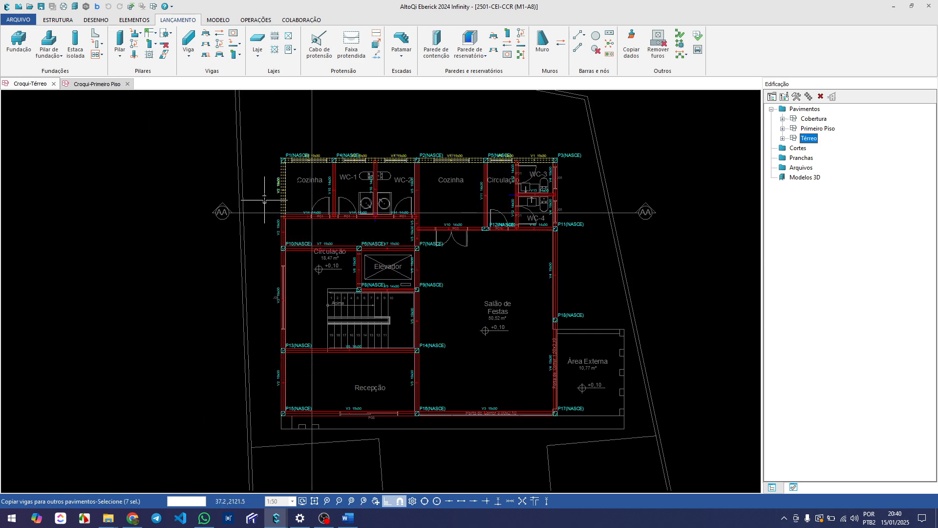
drag(293, 228, 272, 233)
drag(292, 270, 259, 292)
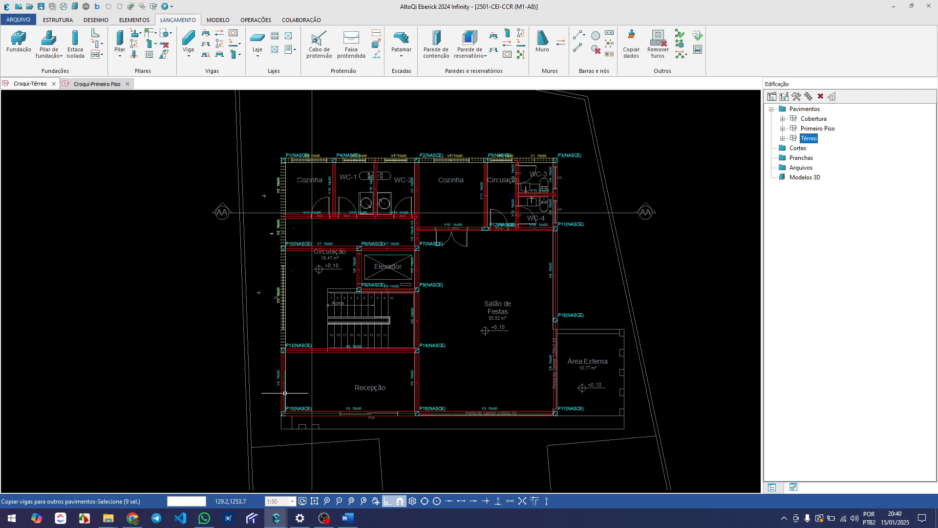
click(257, 392)
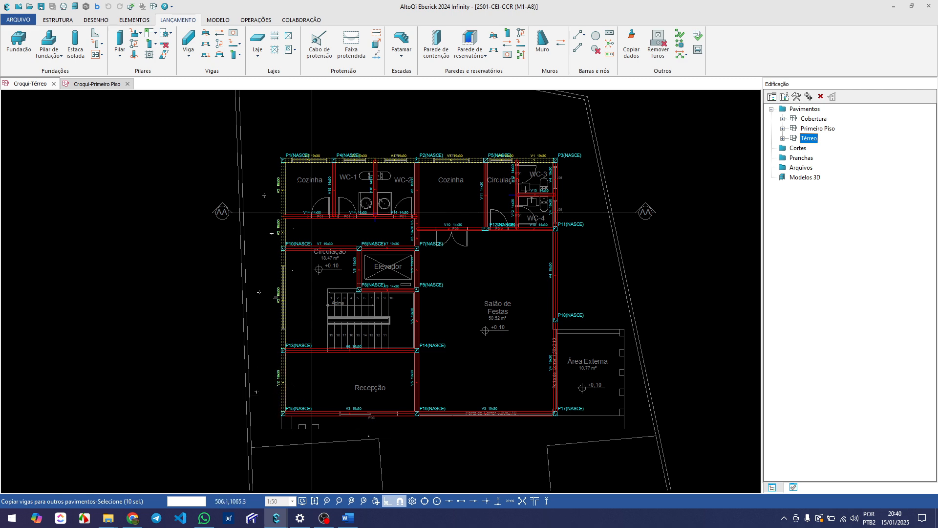
Add the V3 segments between P15 and P17 and the V4 segments between P17 and P3 to the copy selection
click(342, 405)
click(454, 425)
click(531, 372)
drag(588, 280, 530, 281)
scroll(561, 200, up, 3)
drag(564, 206, 527, 220)
middle_drag(582, 146, 571, 233)
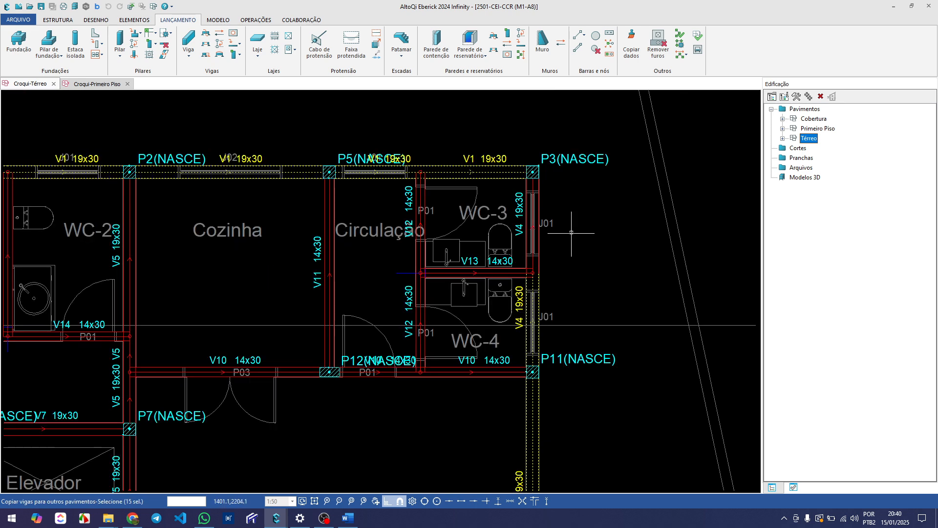
scroll(571, 233, down, 1)
click(538, 224)
Finish the selection and copy the perimeter beams from Térreo to Primeiro Piso only
scroll(517, 221, down, 3)
middle_drag(442, 282, 443, 244)
middle_drag(457, 313, 361, 318)
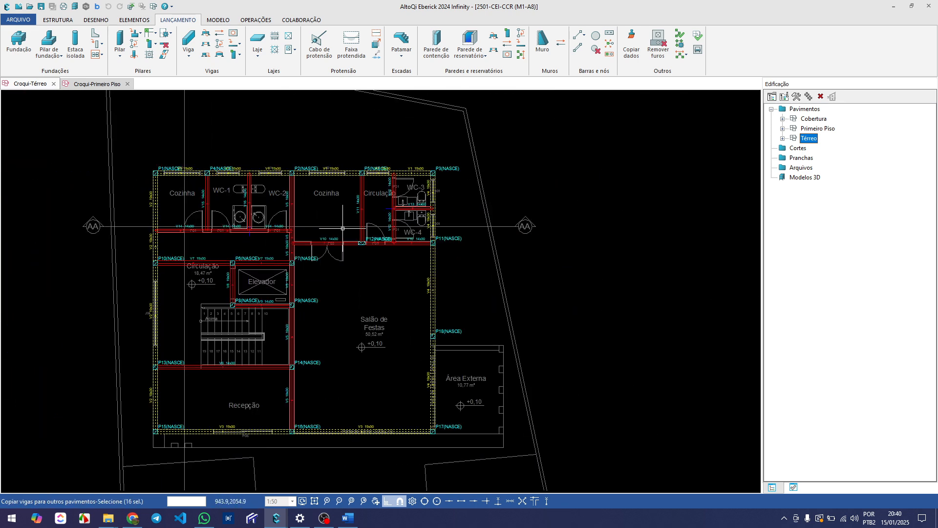
key(Return)
click(342, 290)
click(376, 283)
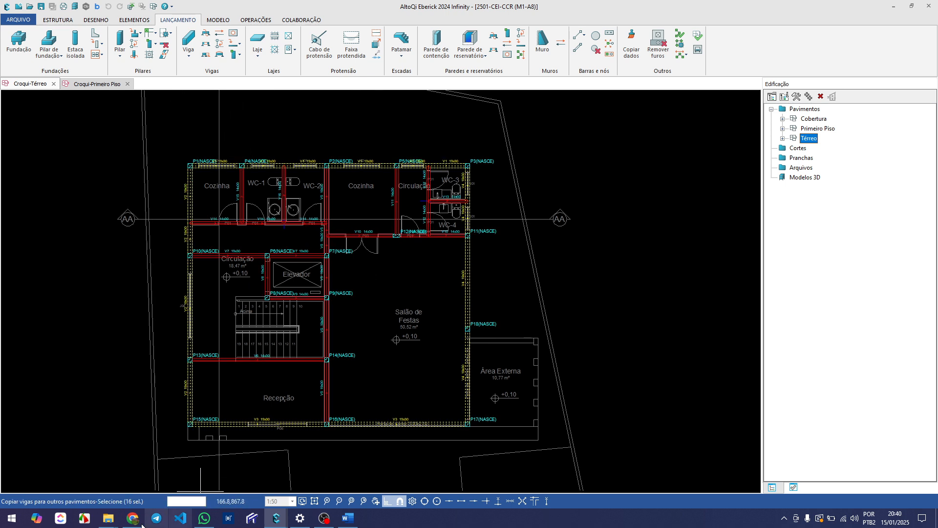
key(Return)
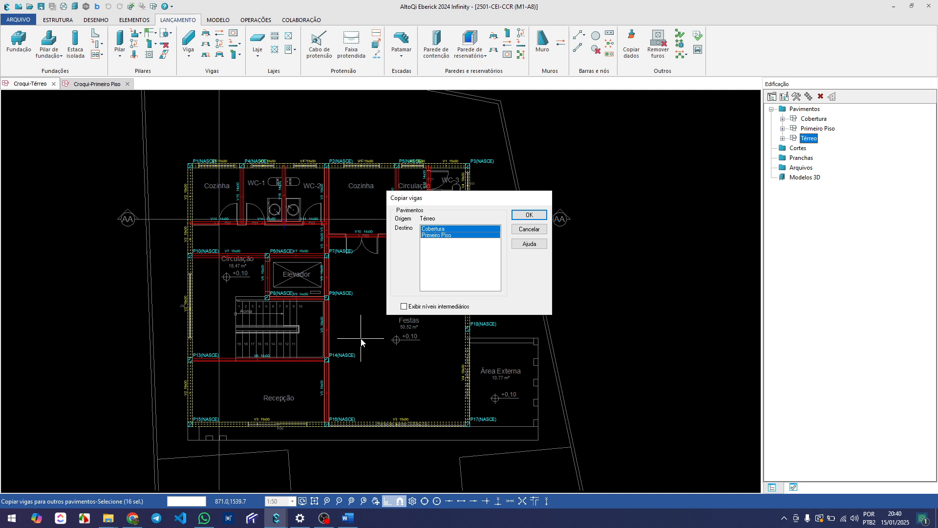
click(435, 236)
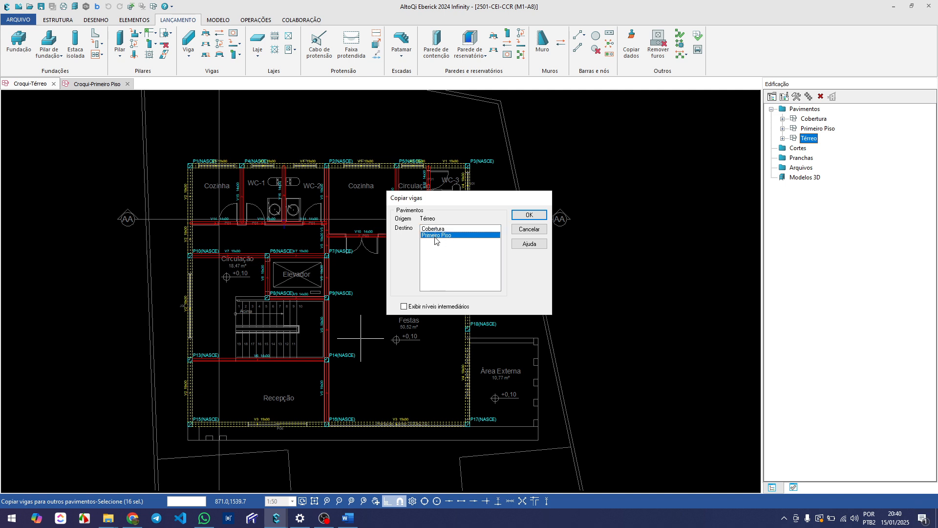
click(529, 215)
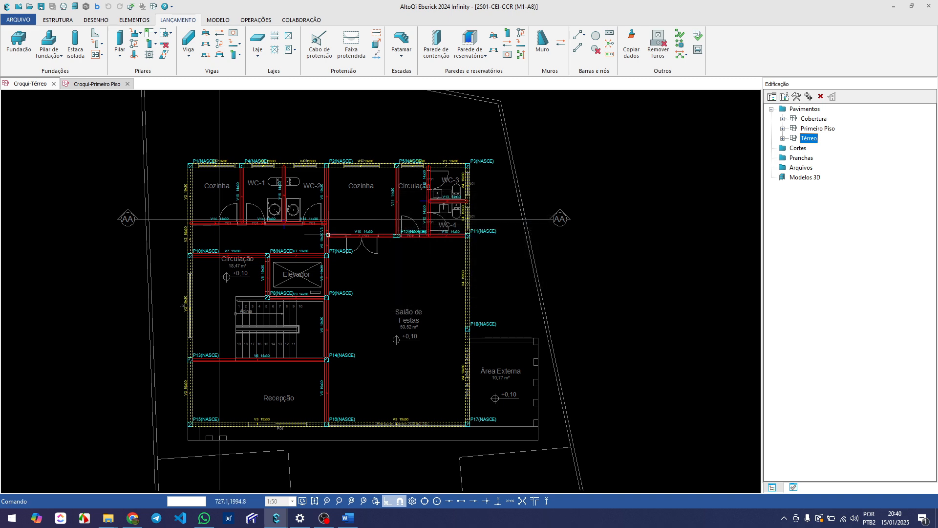
Examine the copied perimeter beams in the Primeiro Piso sketch against the floor's architectural plan
scroll(325, 195, down, 1)
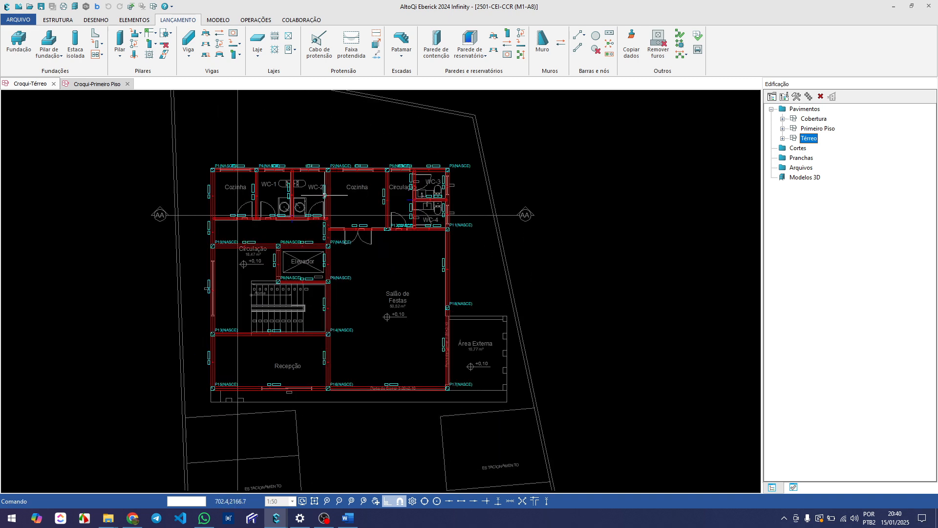
click(95, 83)
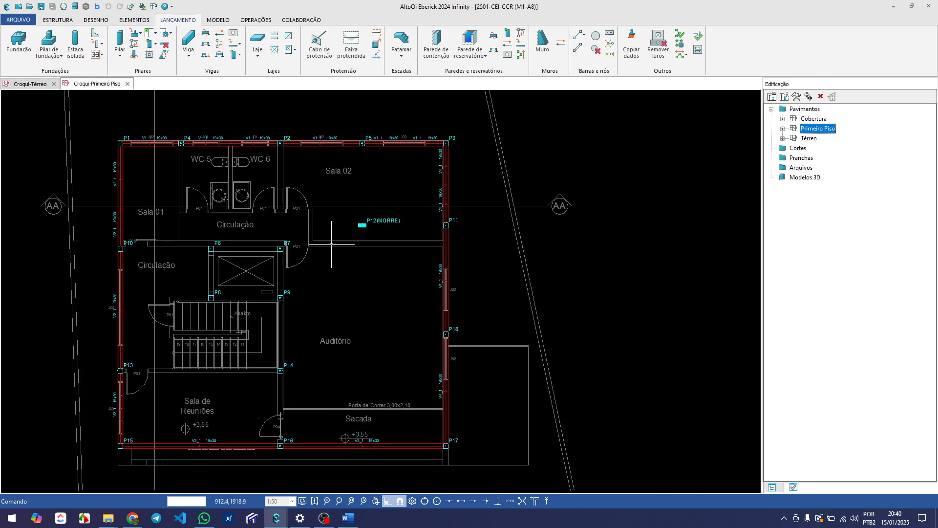
middle_drag(301, 240, 319, 269)
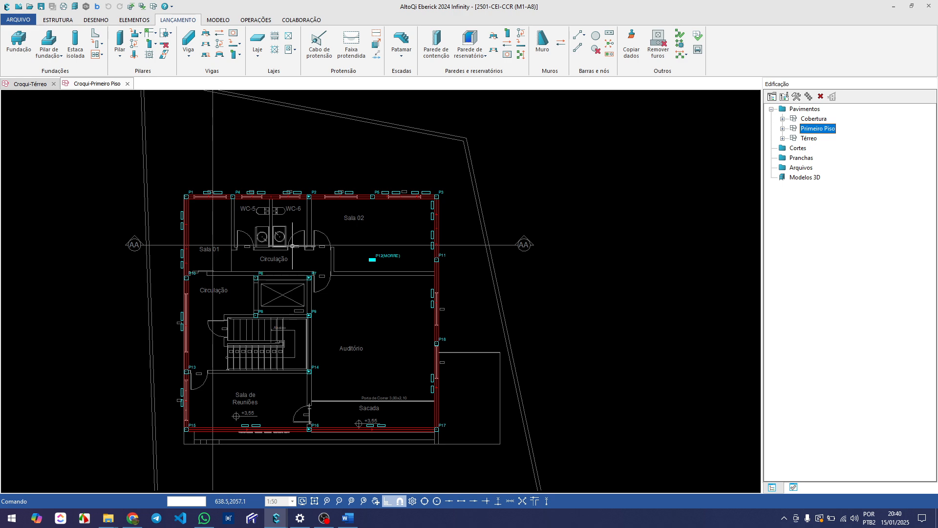
scroll(220, 201, up, 3)
middle_drag(386, 200, 285, 200)
scroll(322, 198, down, 3)
scroll(323, 198, up, 2)
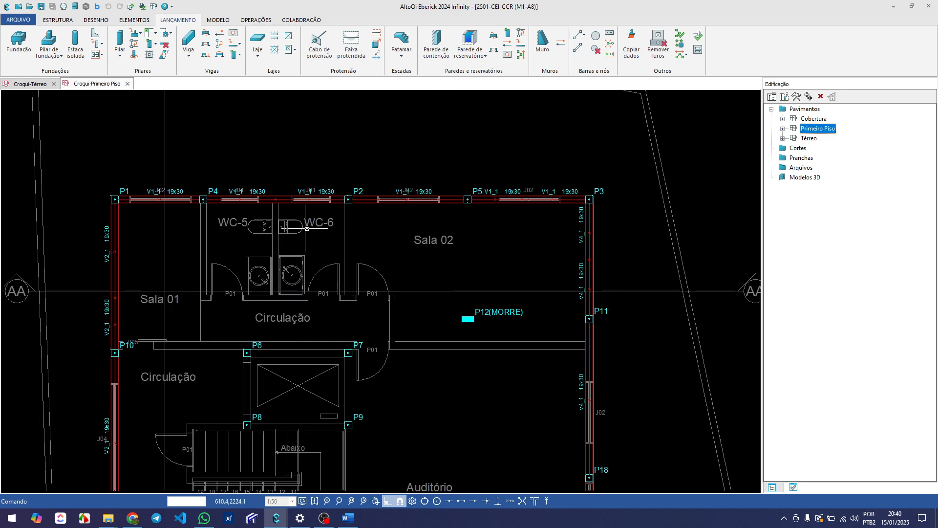
middle_drag(445, 271, 380, 250)
scroll(347, 209, down, 3)
middle_drag(352, 326, 349, 293)
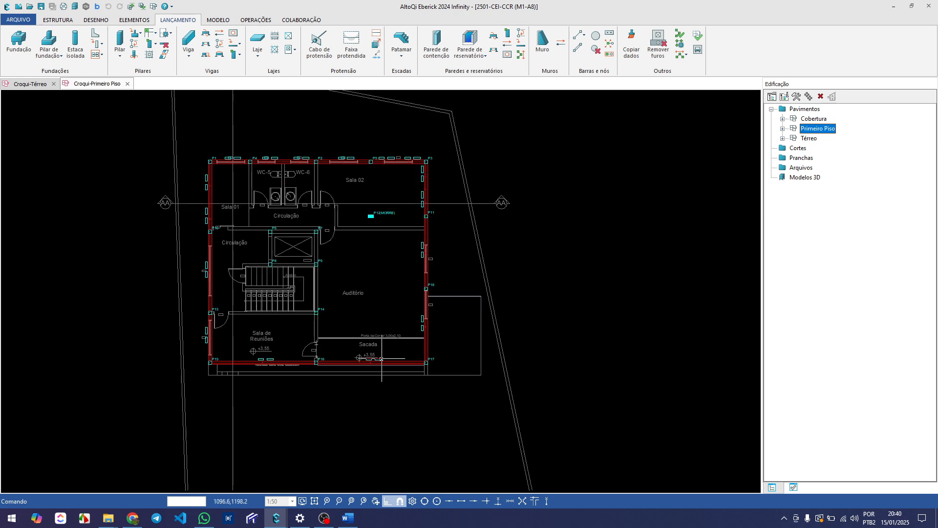
scroll(307, 374, up, 3)
middle_drag(241, 303, 255, 375)
scroll(256, 374, down, 1)
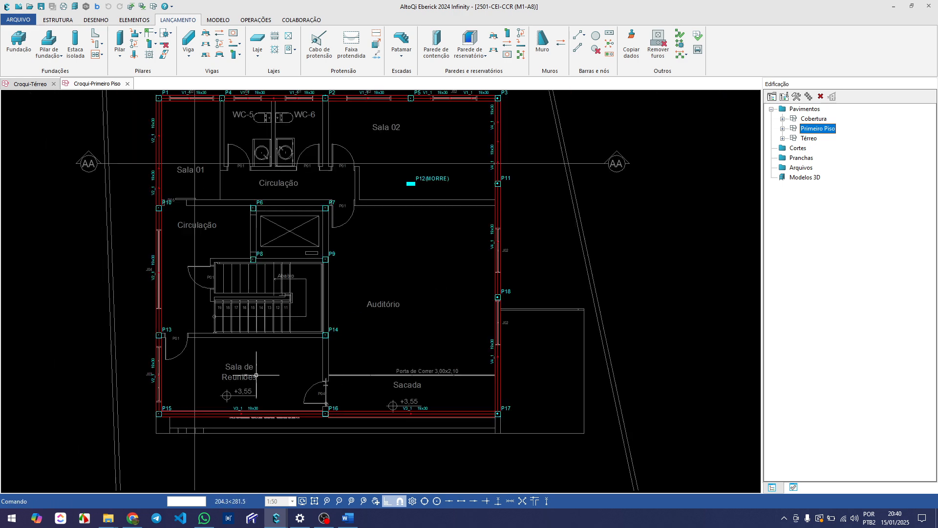
middle_drag(237, 260, 220, 316)
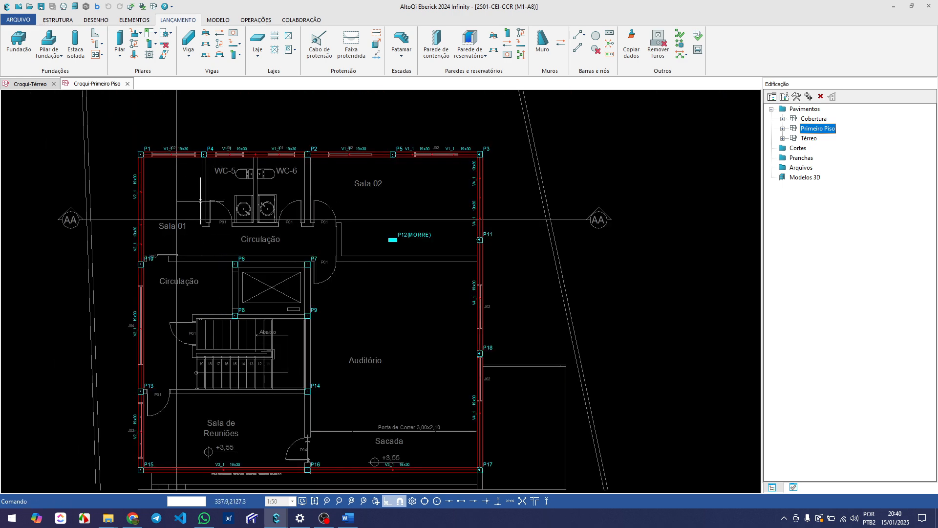
Set the section height h of beam V1_1 on Primeiro Piso to 40 cm
scroll(200, 201, up, 2)
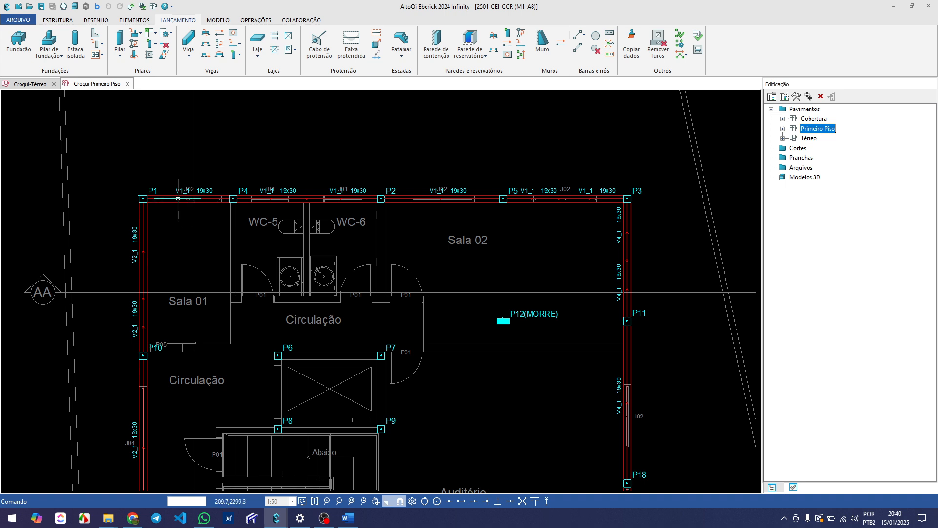
double_click(177, 199)
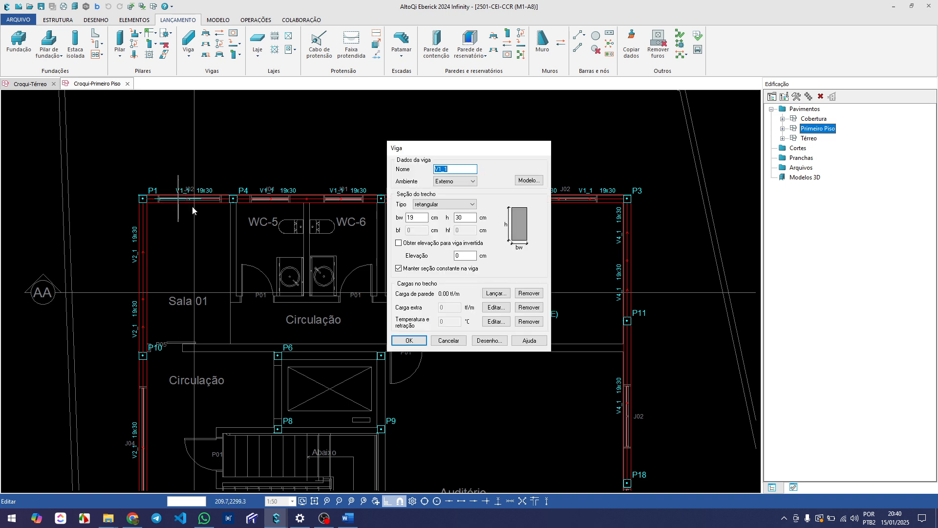
double_click(467, 219)
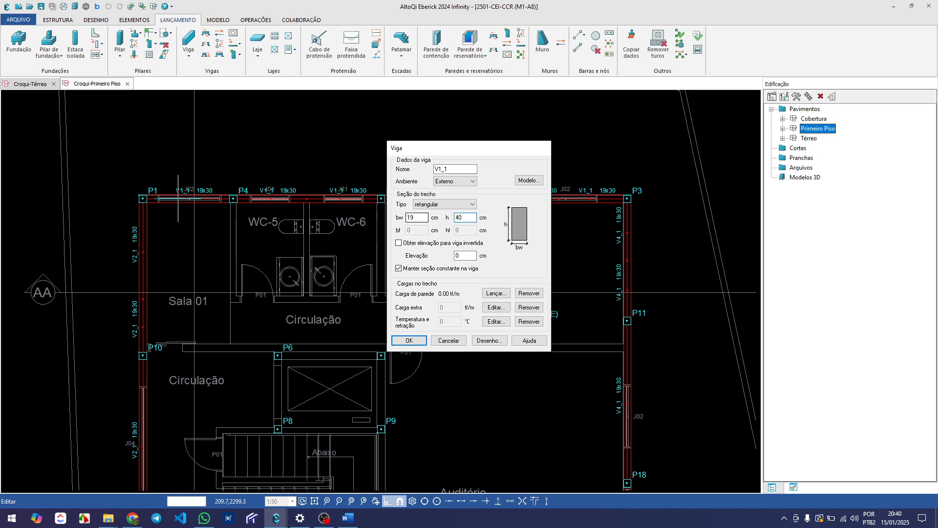
key(Return)
Set the section height h of beam V2_1, on the wall between P1 and P15, to 40 cm
middle_drag(313, 281, 260, 184)
scroll(252, 185, down, 2)
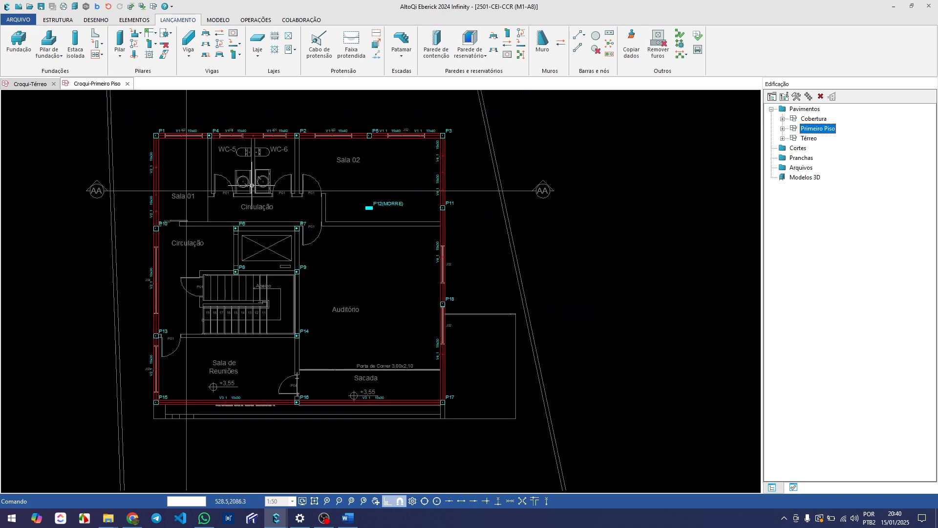
scroll(170, 382, up, 2)
double_click(140, 362)
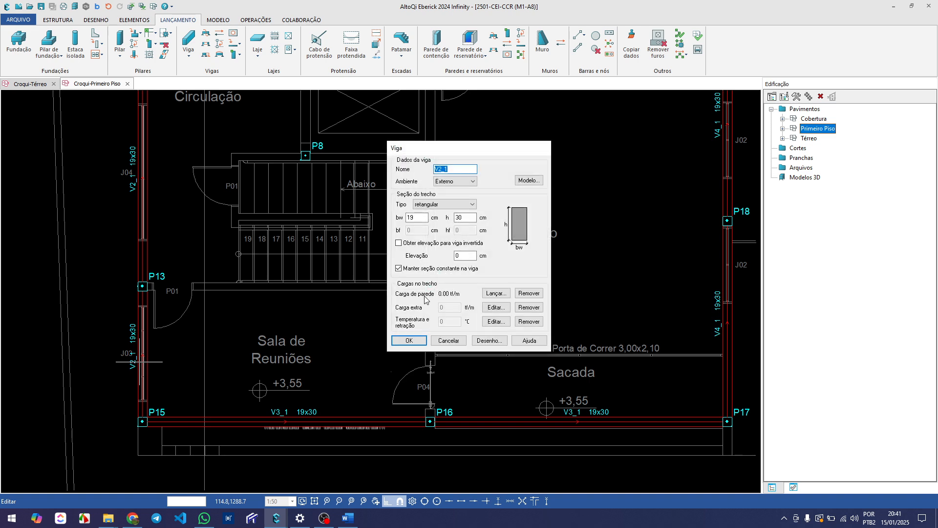
double_click(471, 219)
text(40)
key(Return)
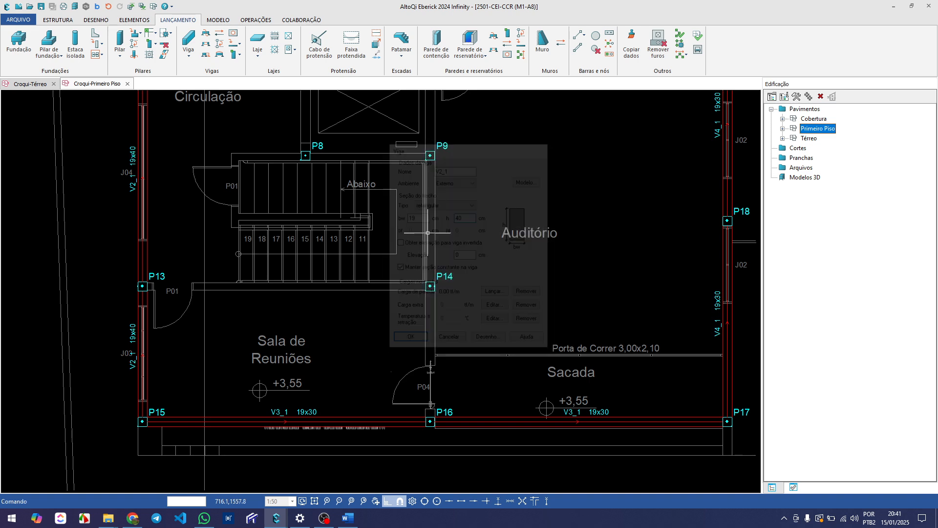
Set the section height h of beam V3_1, between P15 and P17, to 40 cm
click(248, 423)
double_click(248, 423)
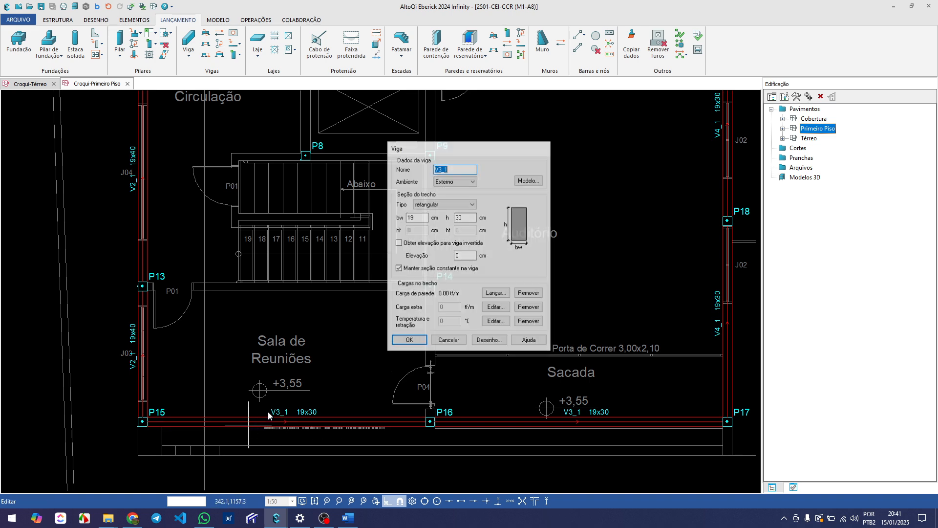
double_click(460, 218)
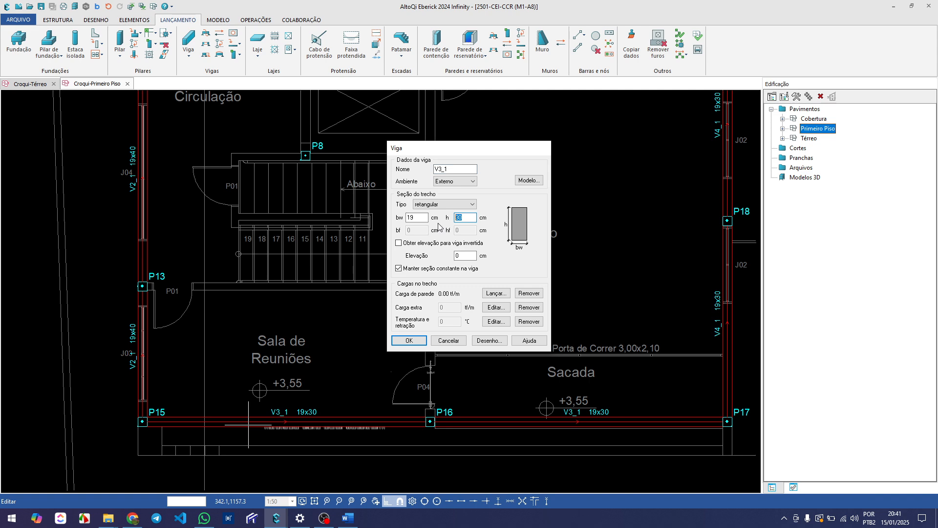
key(Return)
Set the section height h of beam V4_1, on the wall between P3 and P17, to 40 cm
scroll(427, 220, down, 4)
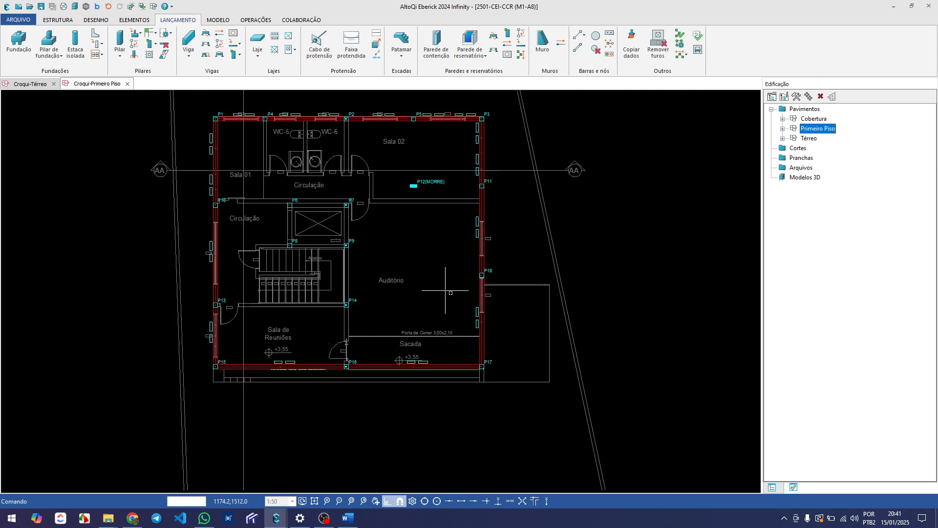
scroll(440, 279, up, 2)
double_click(485, 342)
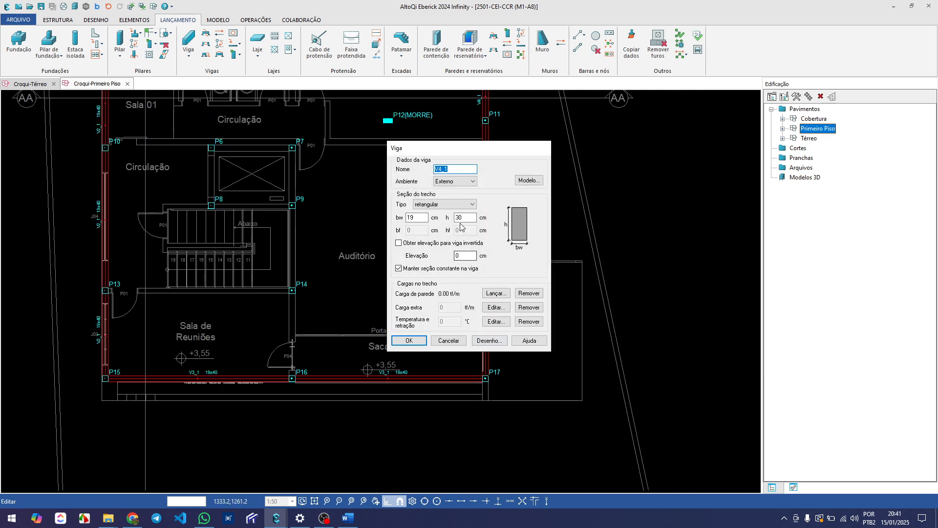
double_click(462, 217)
text(40)
key(Return)
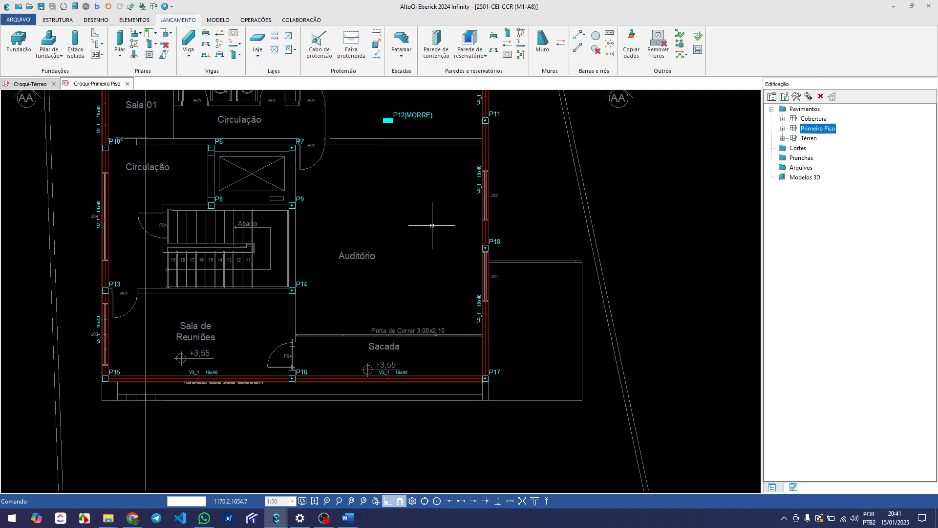
middle_drag(360, 207, 300, 294)
middle_drag(273, 246, 247, 291)
scroll(118, 250, up, 2)
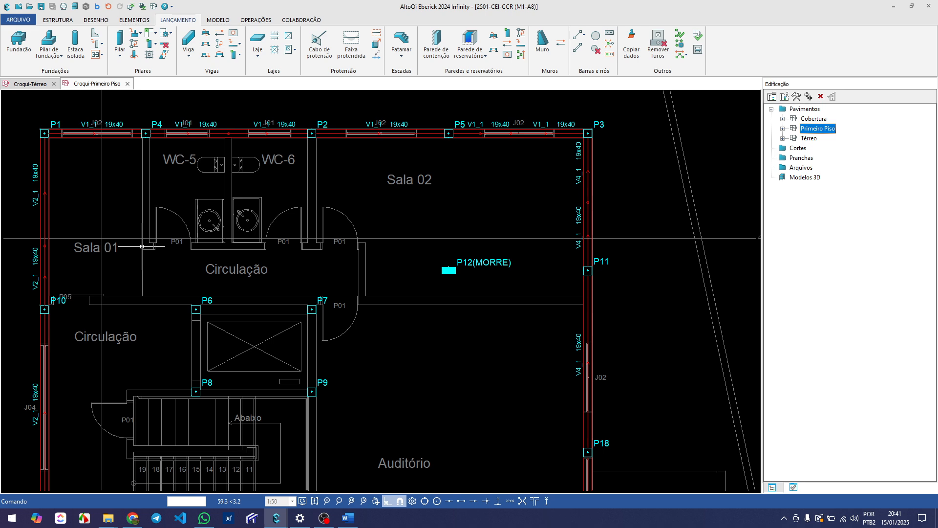
Examine beam V3_1 along the Sacada between pillars P16 and P17
scroll(142, 246, down, 2)
scroll(206, 292, up, 1)
scroll(272, 408, up, 2)
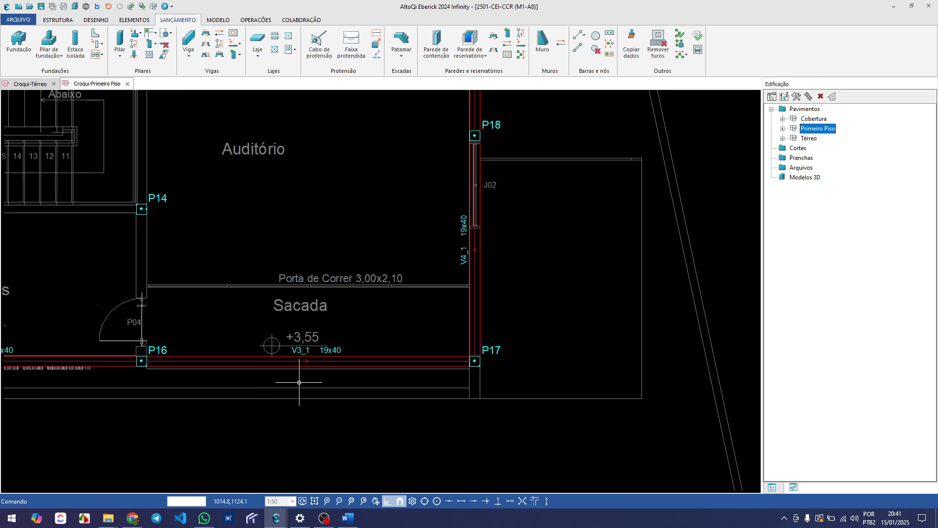
scroll(293, 381, down, 1)
scroll(276, 365, down, 1)
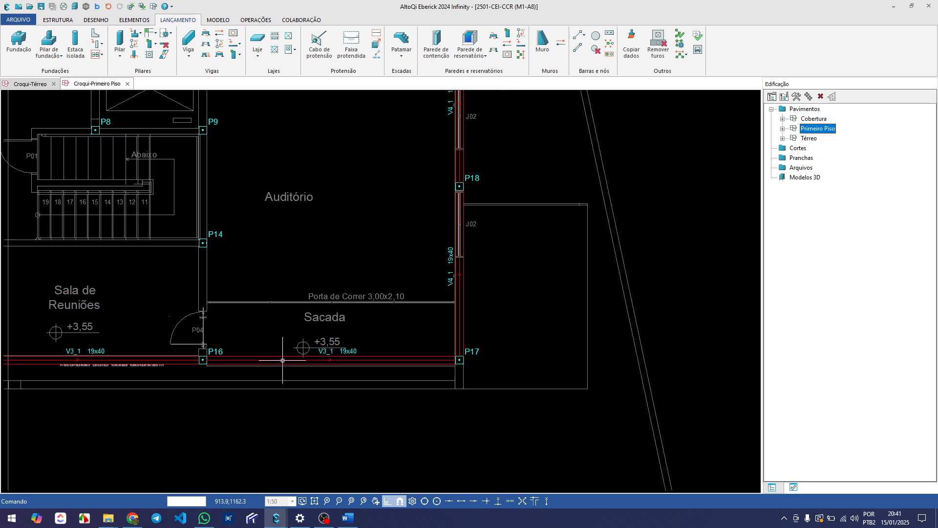
scroll(282, 360, down, 2)
scroll(310, 376, up, 3)
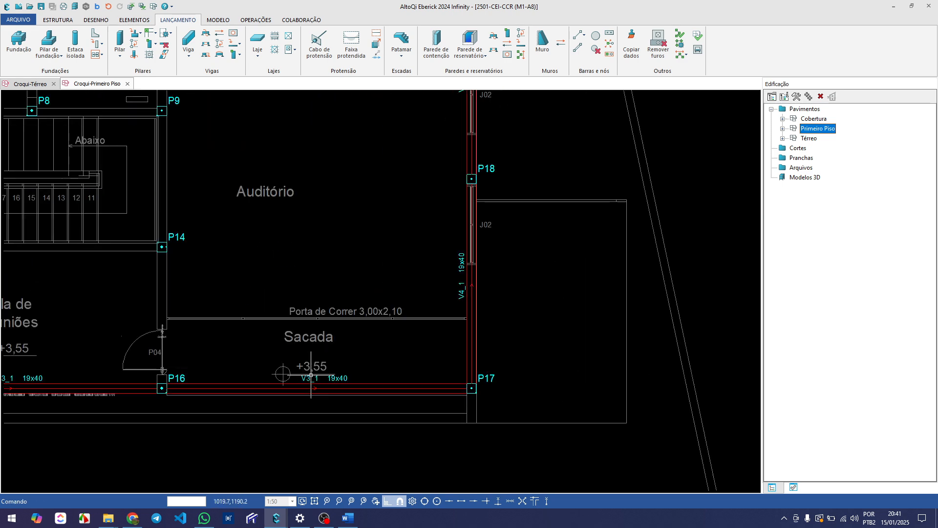
scroll(288, 373, down, 1)
middle_drag(291, 314, 288, 374)
scroll(244, 296, down, 2)
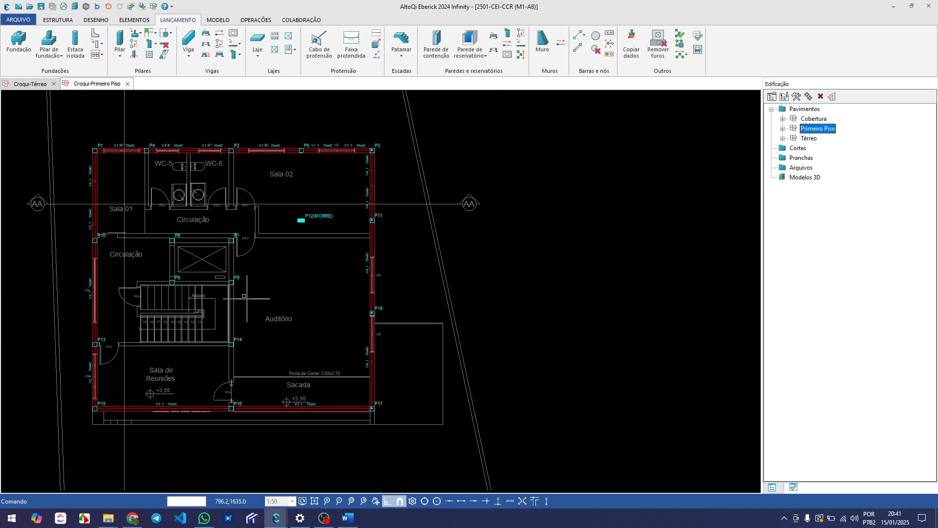
Review the perimeter beams and pillar positions across the whole Primeiro Piso plan
middle_drag(247, 298, 239, 345)
middle_drag(142, 274, 196, 271)
scroll(203, 271, down, 1)
middle_drag(219, 337, 233, 323)
scroll(207, 272, up, 1)
middle_drag(221, 248, 219, 268)
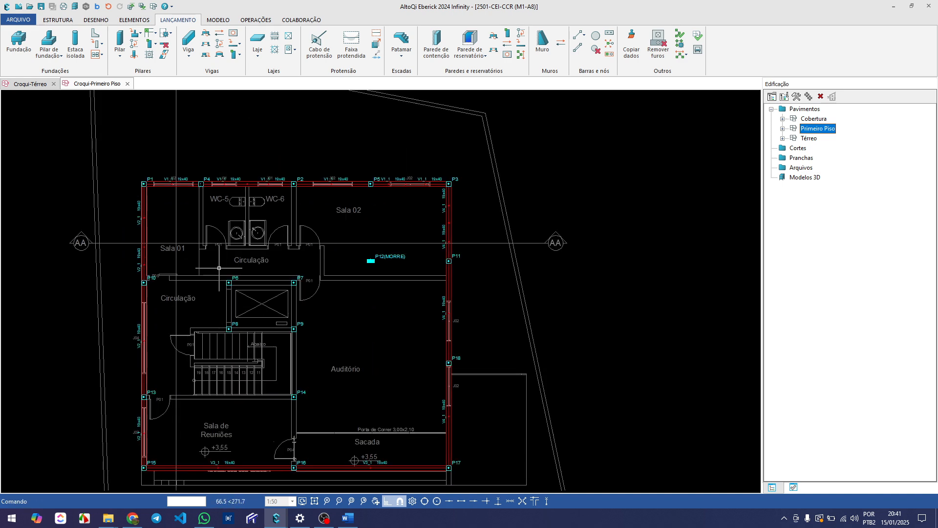
scroll(218, 267, up, 4)
scroll(219, 267, down, 3)
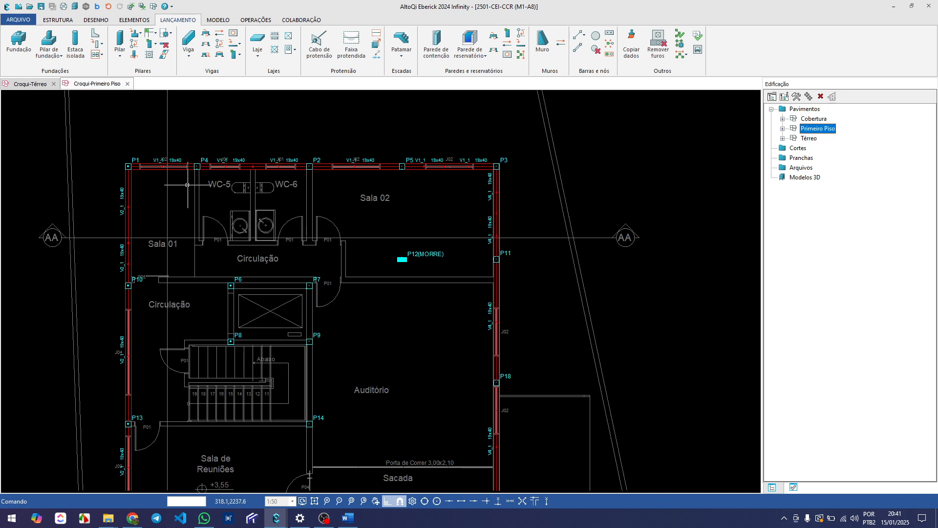
middle_drag(287, 304, 291, 287)
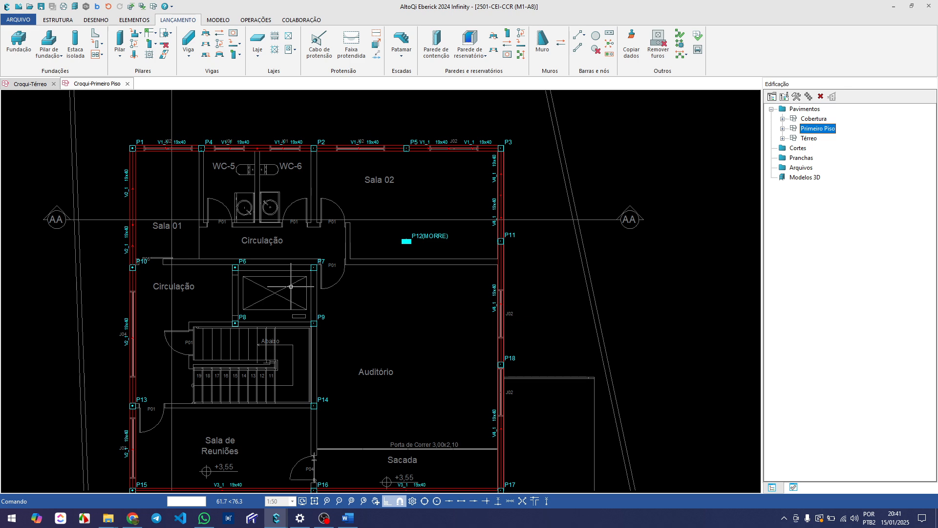
scroll(291, 285, down, 2)
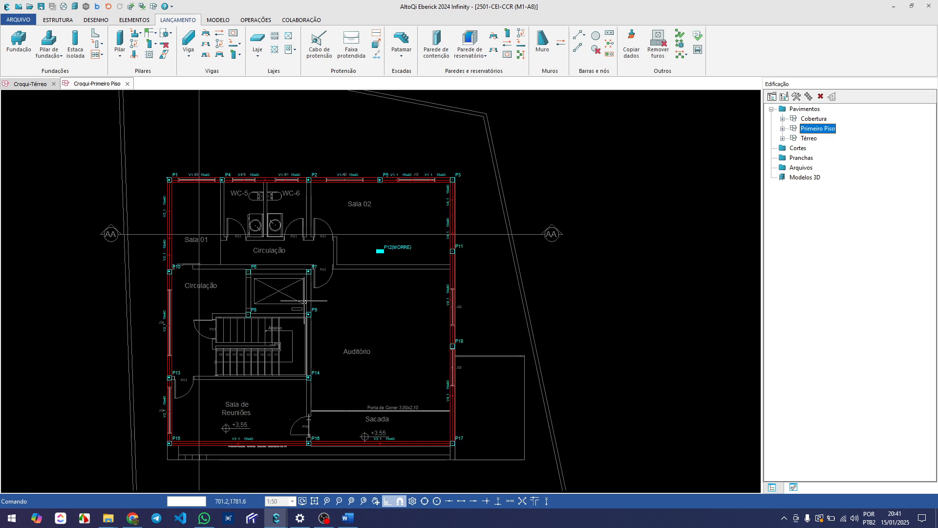
Measure the span of beam V3_1 between pillars P16 and P17
scroll(285, 383, up, 2)
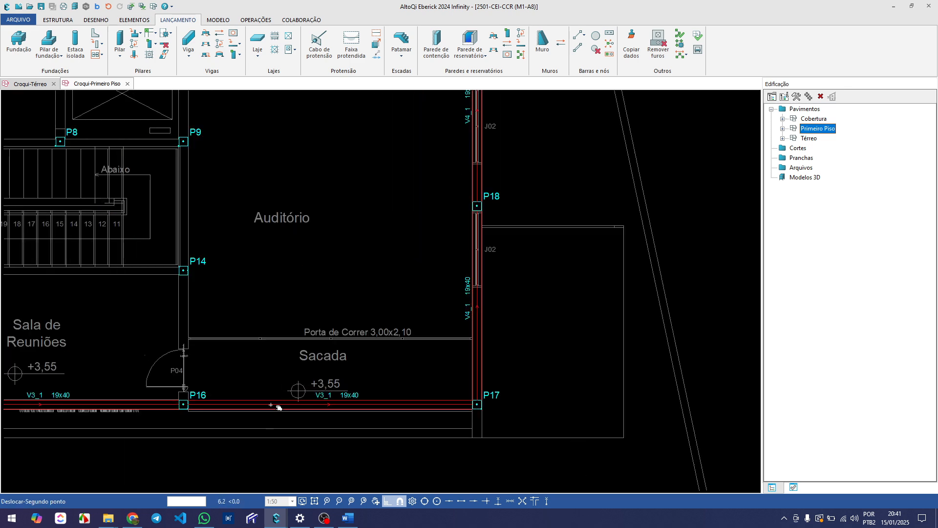
middle_drag(273, 405, 380, 395)
scroll(379, 394, down, 2)
middle_drag(293, 372, 226, 339)
middle_drag(308, 368, 309, 391)
scroll(389, 440, up, 2)
scroll(366, 418, down, 2)
scroll(362, 407, up, 2)
key(Return)
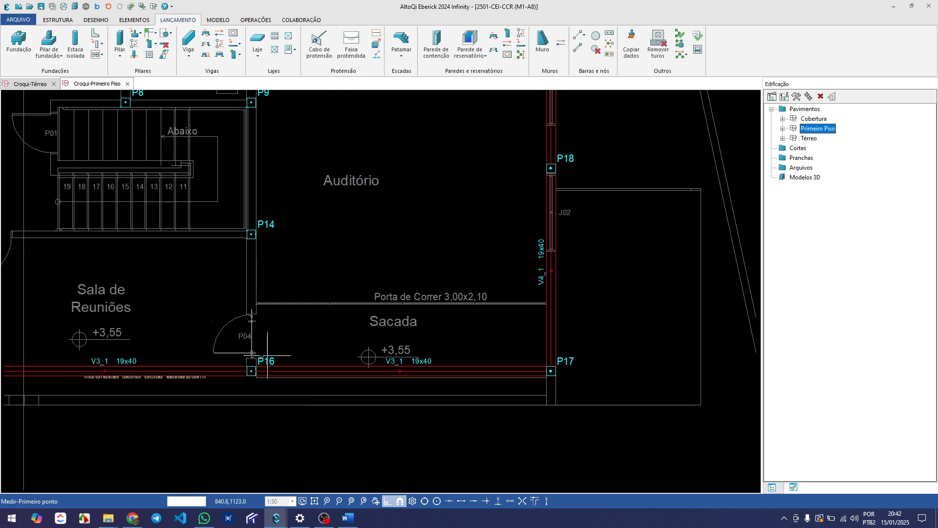
click(258, 367)
click(557, 360)
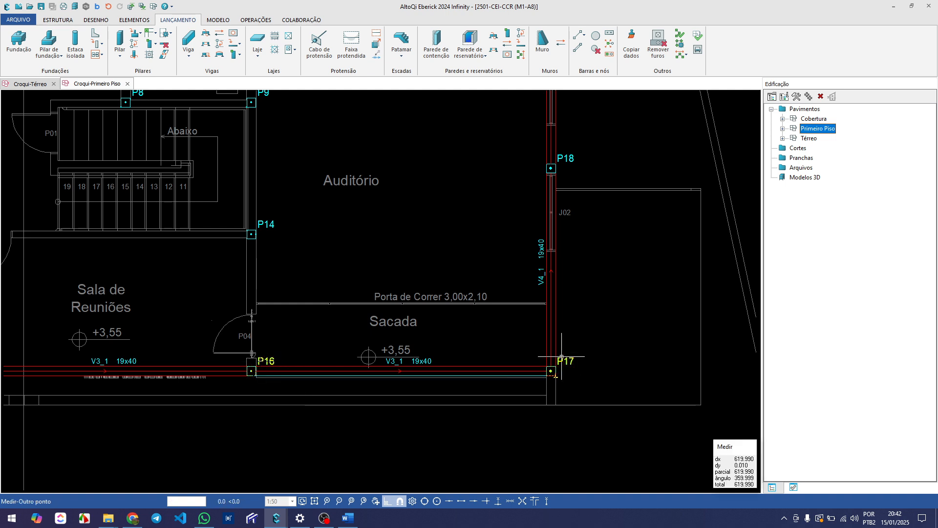
key(Escape)
Inspect the V3_1 span below the Sacada in relation to the surrounding pillars and perimeter beams
scroll(397, 383, up, 2)
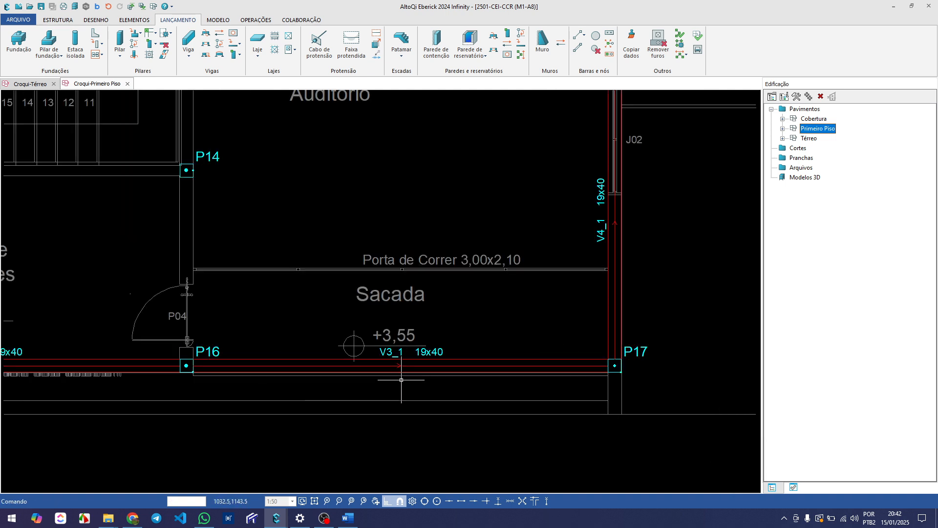
scroll(373, 360, down, 3)
scroll(364, 324, down, 2)
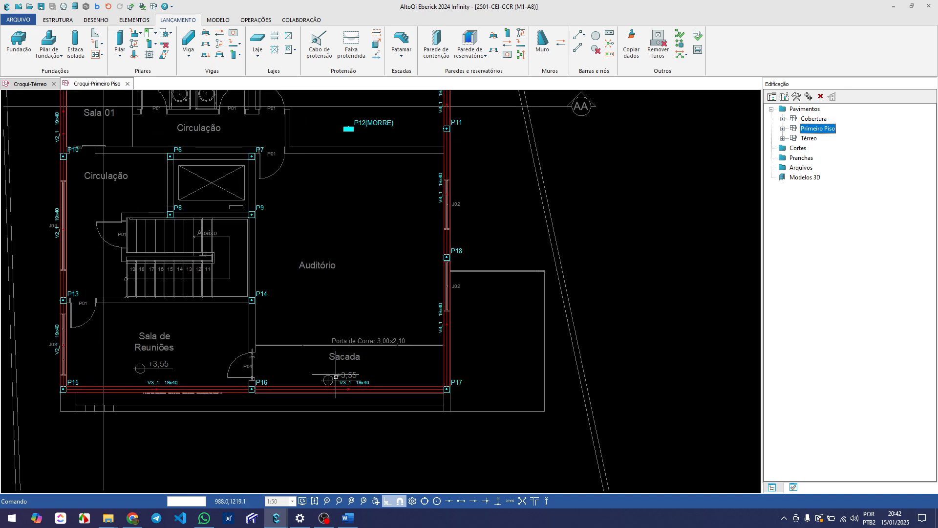
scroll(332, 374, up, 3)
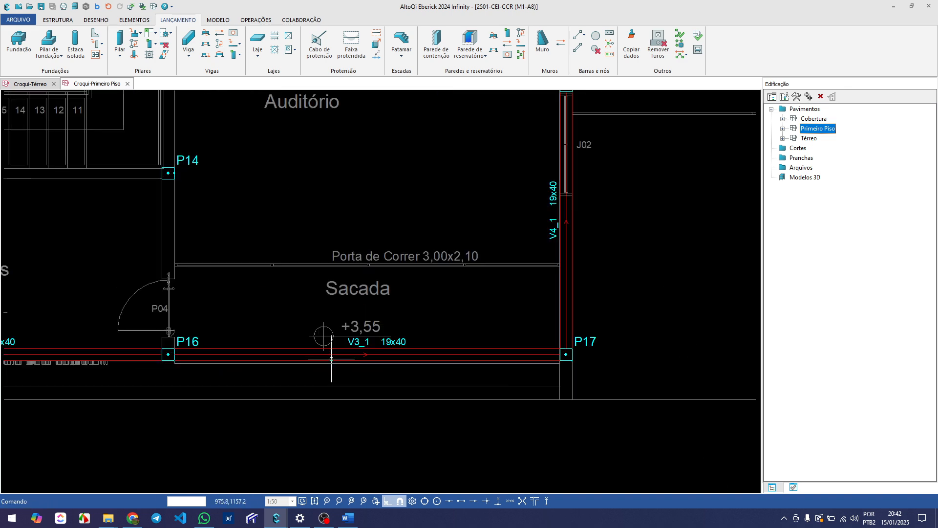
scroll(313, 356, down, 3)
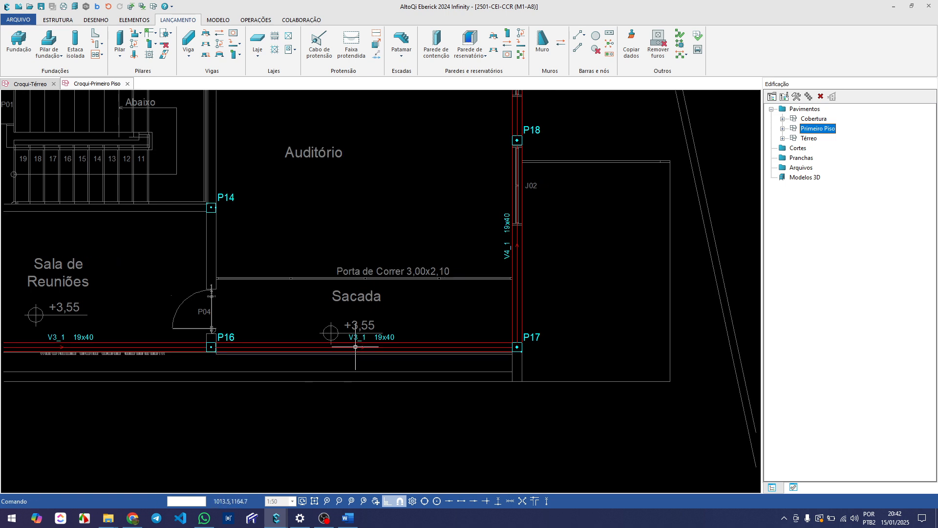
scroll(335, 351, down, 2)
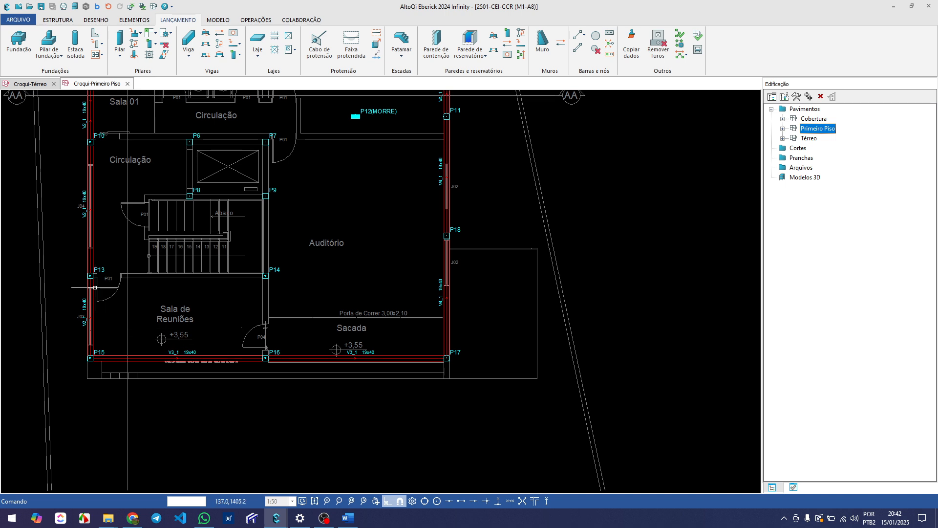
middle_drag(321, 297, 340, 356)
scroll(340, 356, down, 2)
scroll(169, 279, up, 3)
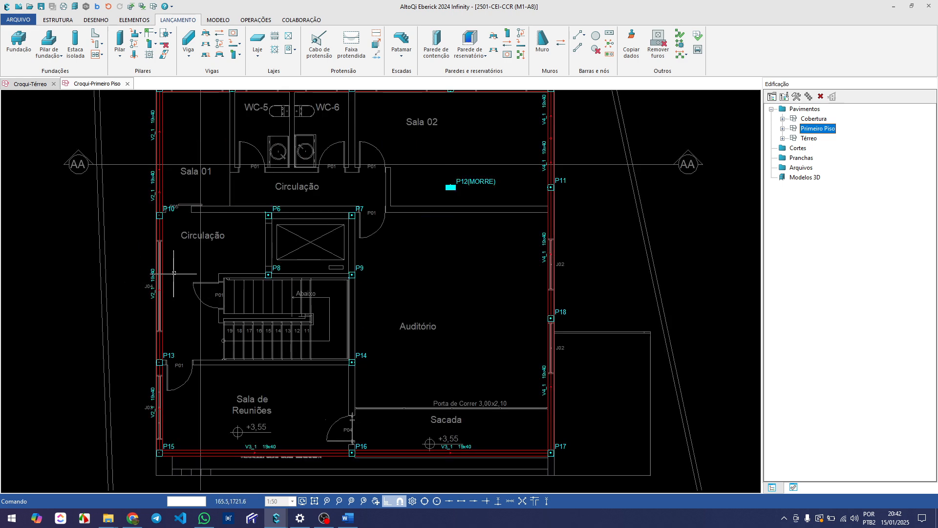
scroll(346, 263, down, 2)
scroll(498, 257, up, 4)
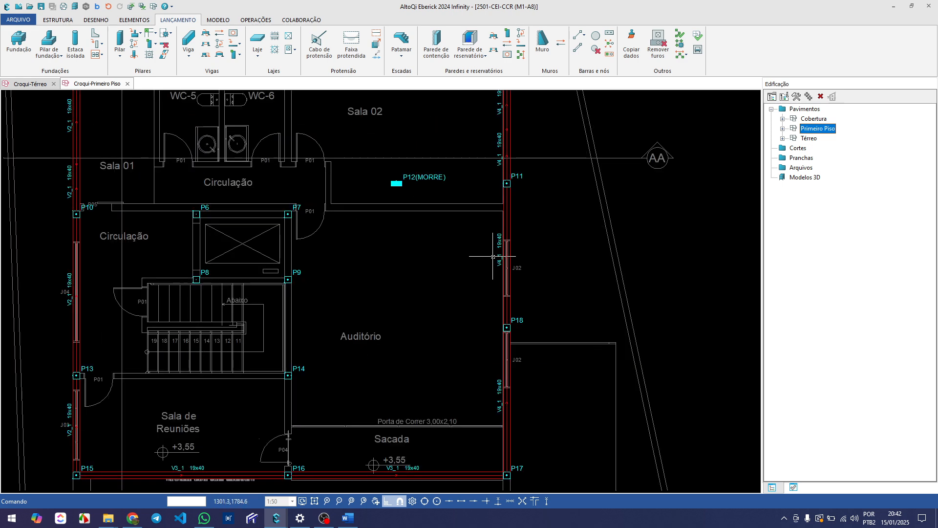
Check the V4_1 beam segment between P11 and P18, and compare it with V3_1 at the Sacada
click(513, 252)
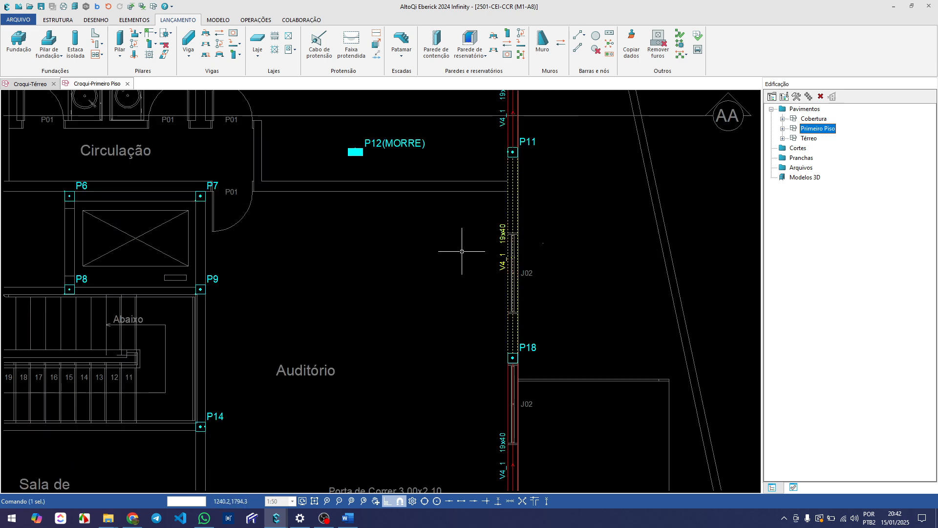
key(Escape)
scroll(462, 251, down, 2)
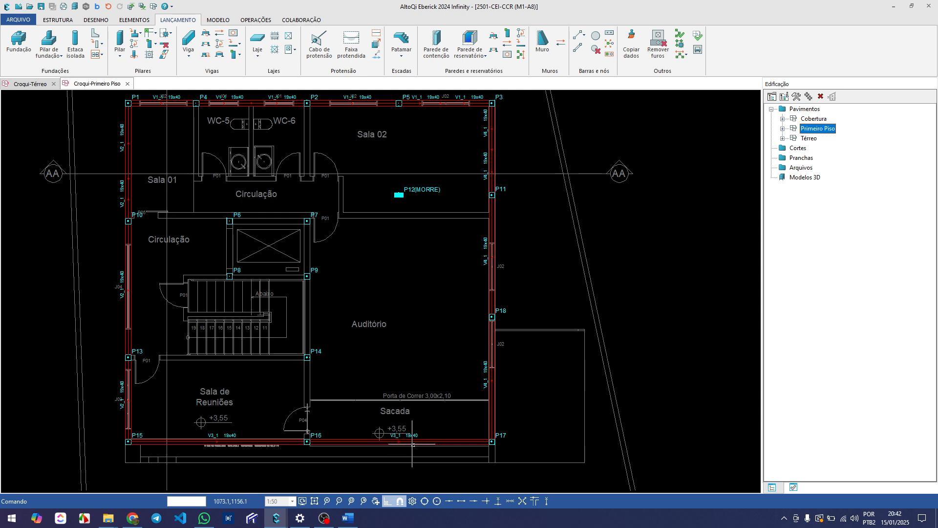
middle_drag(445, 442, 393, 441)
scroll(448, 251, up, 2)
middle_drag(448, 251, 421, 270)
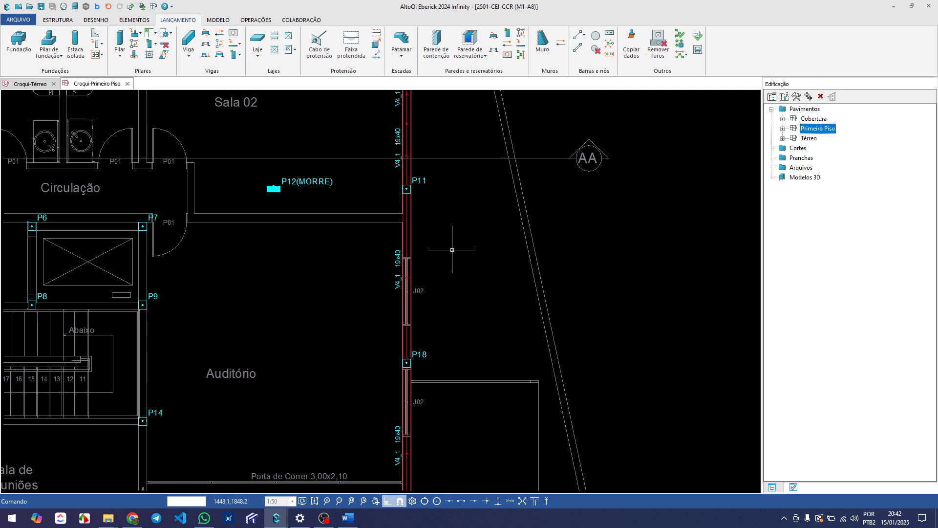
scroll(452, 250, down, 3)
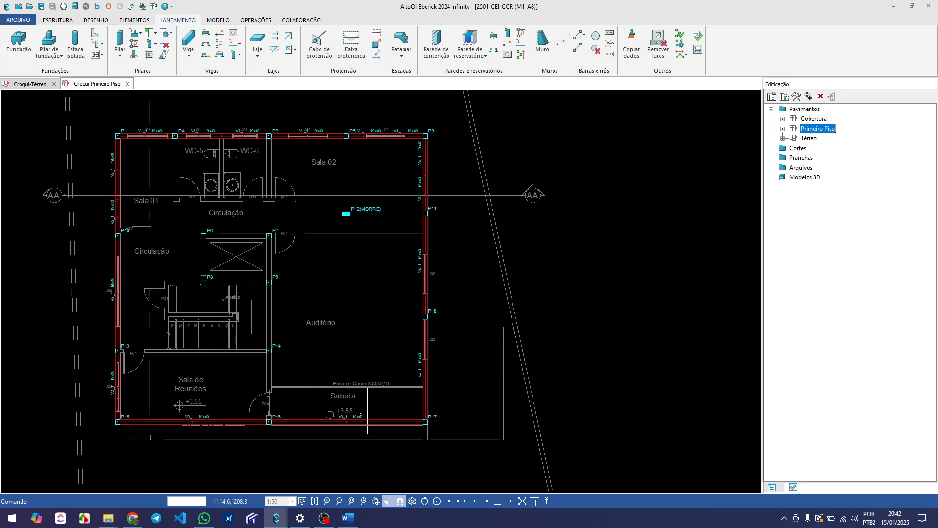
scroll(354, 427, up, 3)
scroll(354, 426, up, 2)
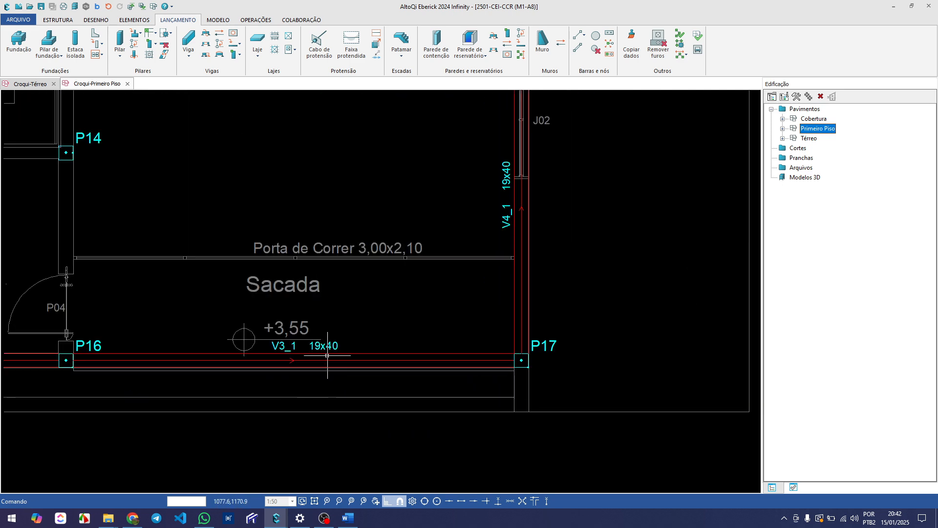
scroll(327, 355, down, 2)
scroll(340, 351, down, 2)
middle_drag(339, 347, 346, 368)
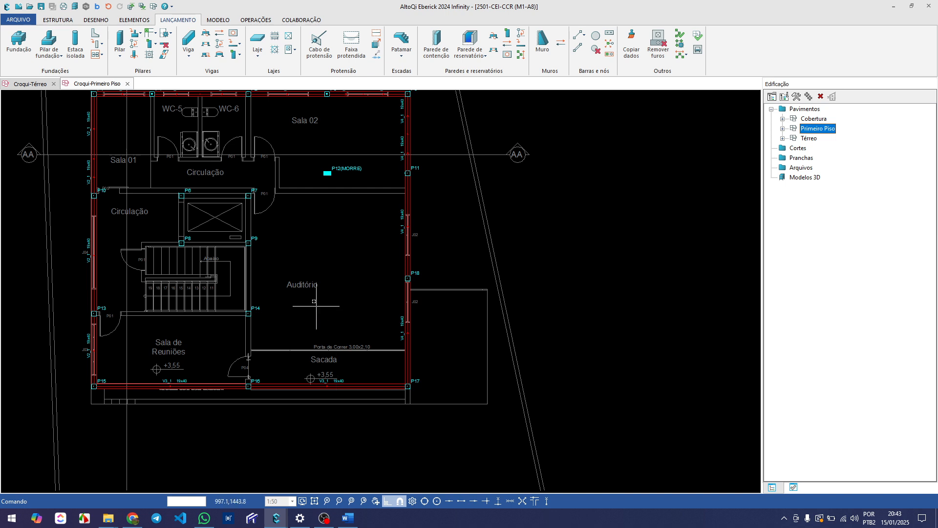
middle_drag(282, 260, 246, 292)
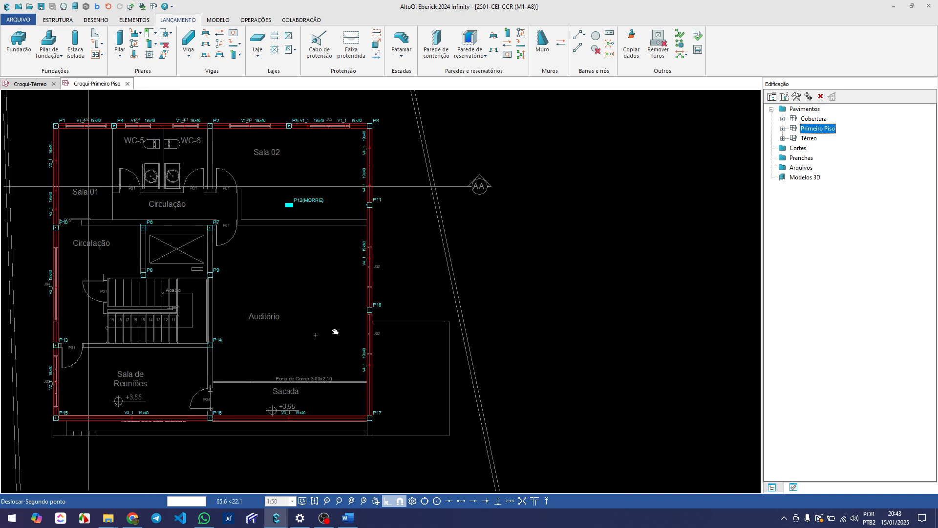
middle_drag(303, 341, 320, 335)
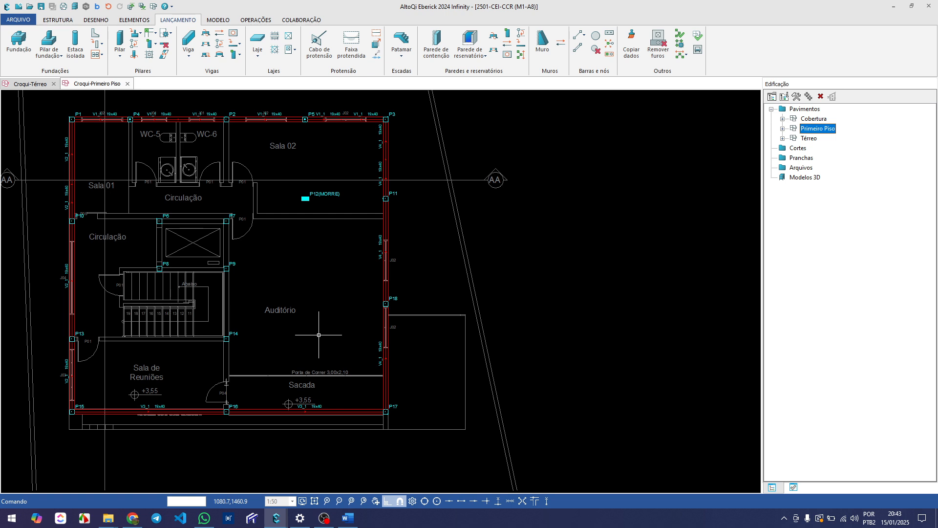
mouse_move(308, 310)
middle_down()
mouse_move(273, 321)
mouse_move(293, 282)
mouse_move(311, 298)
mouse_move(310, 290)
middle_up()
scroll(268, 371, up, 2)
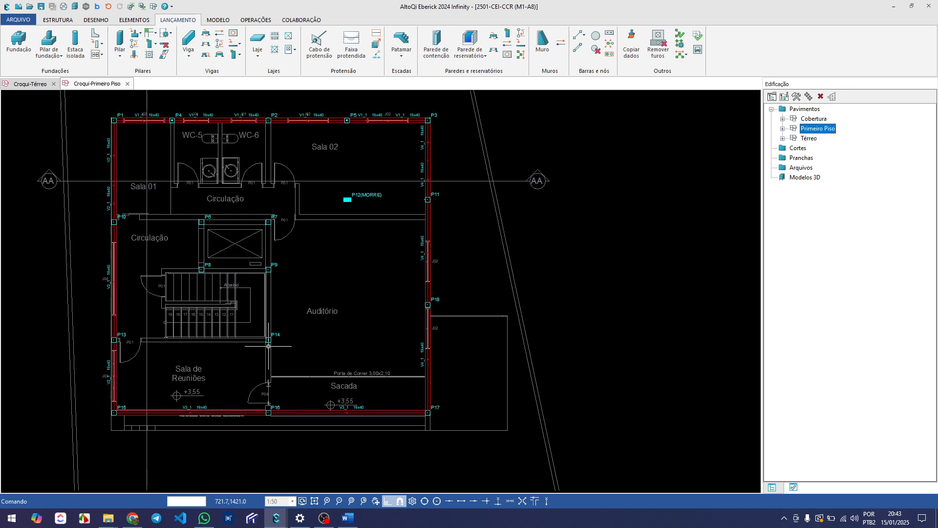
scroll(267, 391, down, 2)
middle_drag(303, 328, 291, 357)
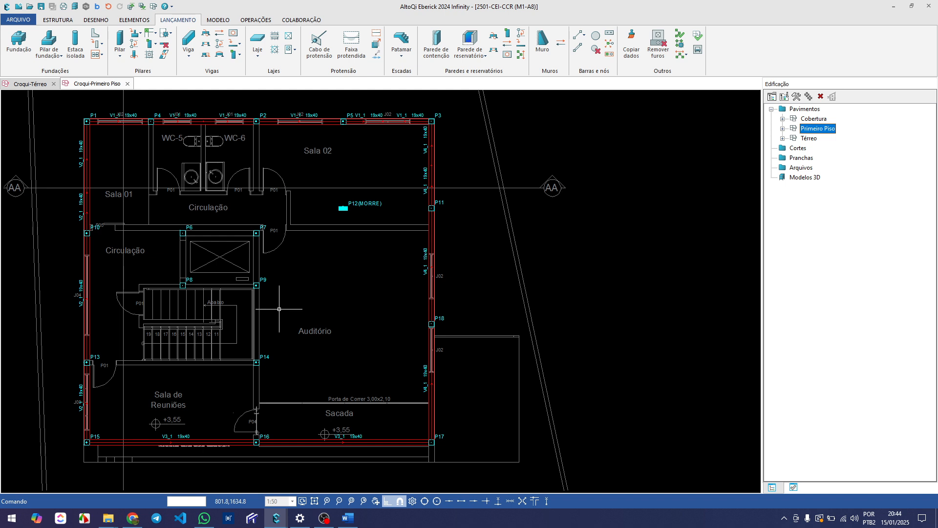
Examine the interior walls and pillars around the elevator, the stairs and the P14 to P16 wall
middle_drag(273, 241, 221, 249)
scroll(185, 217, up, 1)
scroll(185, 216, down, 1)
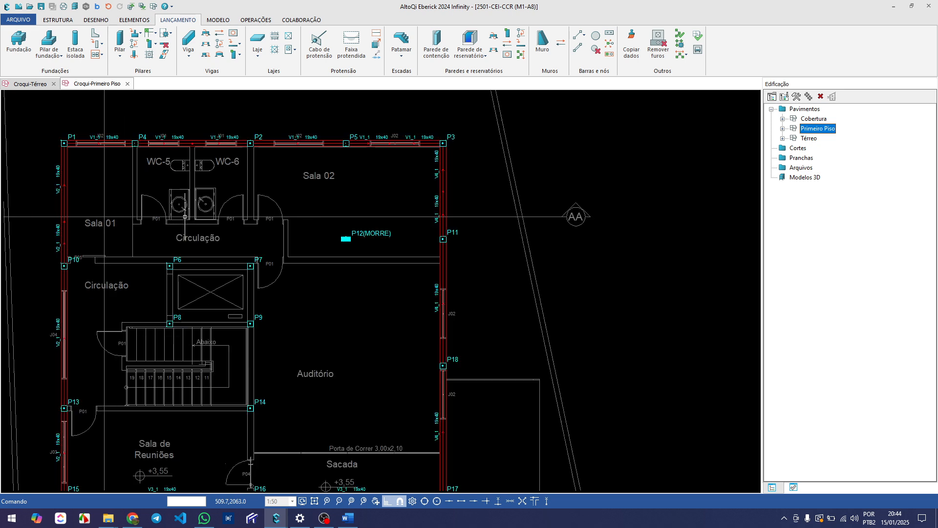
scroll(189, 227, down, 2)
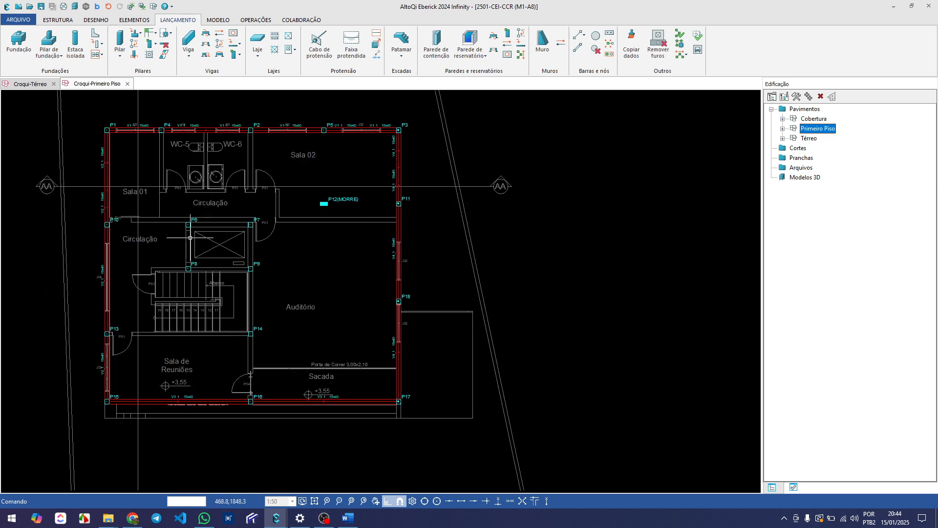
middle_drag(222, 313, 205, 298)
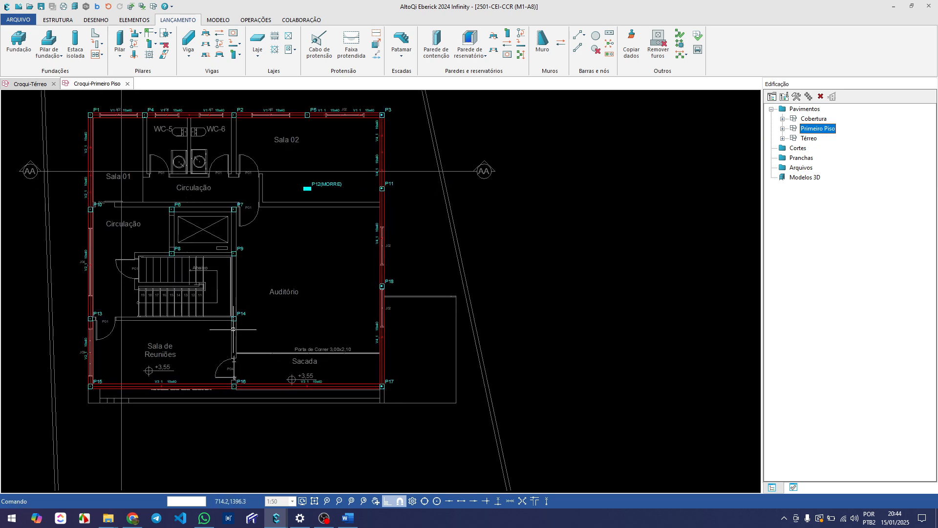
scroll(230, 388, up, 5)
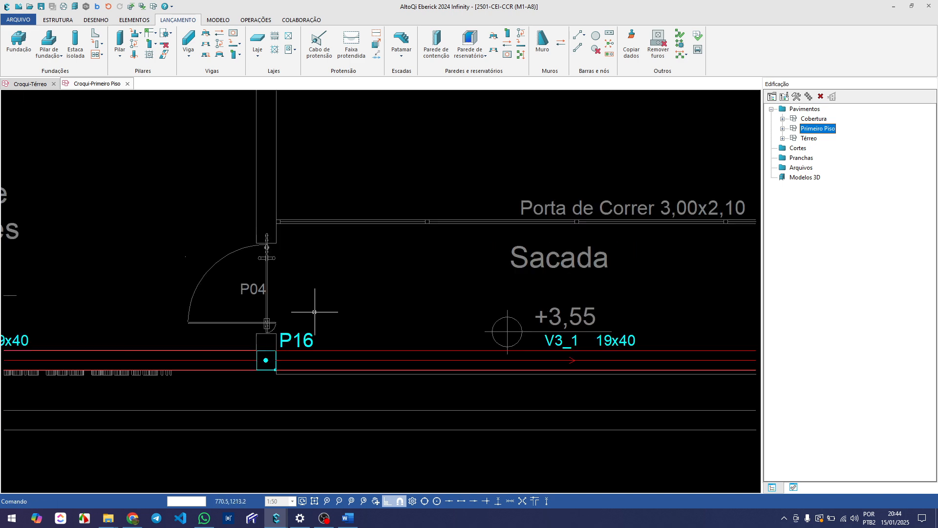
scroll(315, 312, down, 4)
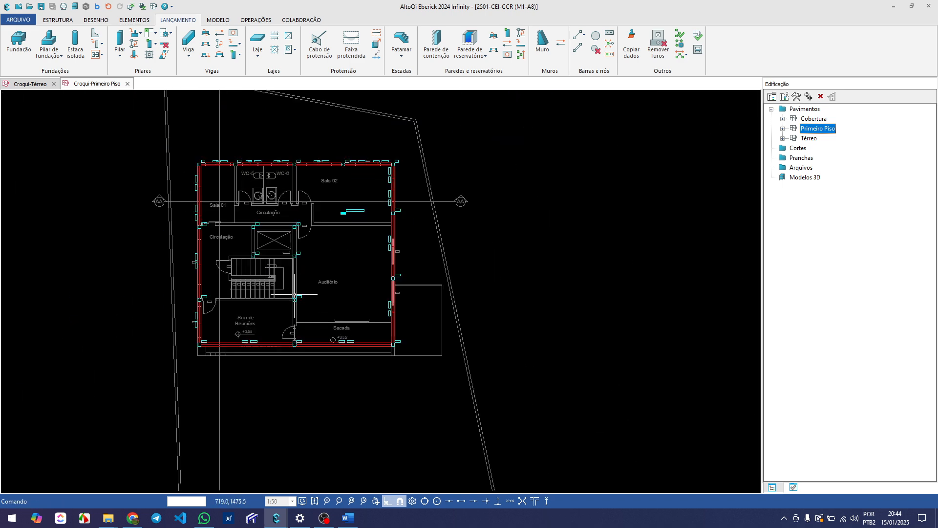
scroll(273, 308, up, 2)
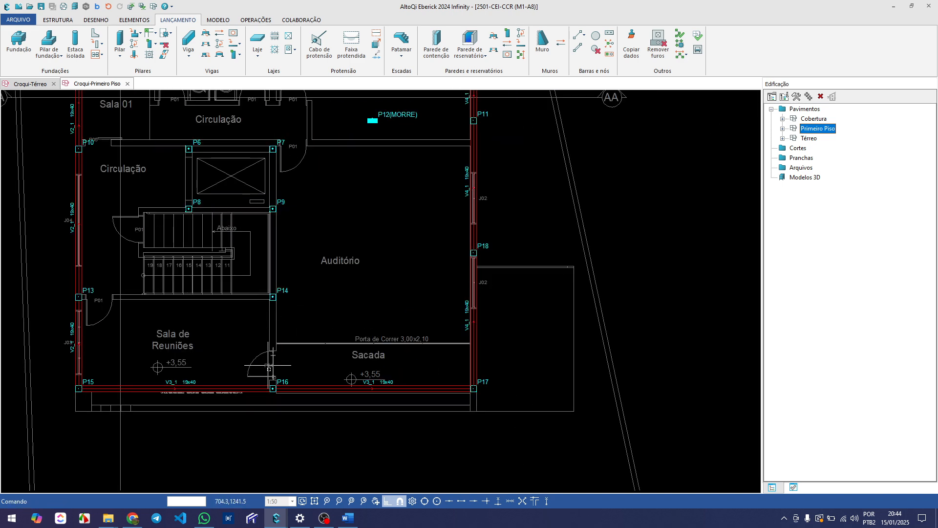
scroll(269, 367, down, 2)
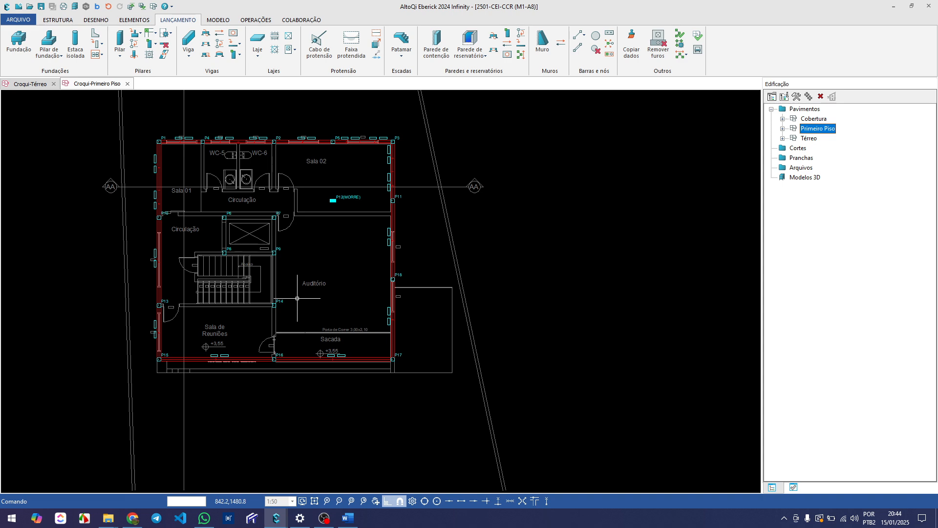
Add a 19x40 cm beam along the interior wall line from pillar P16 up to pillar P2
key(Return)
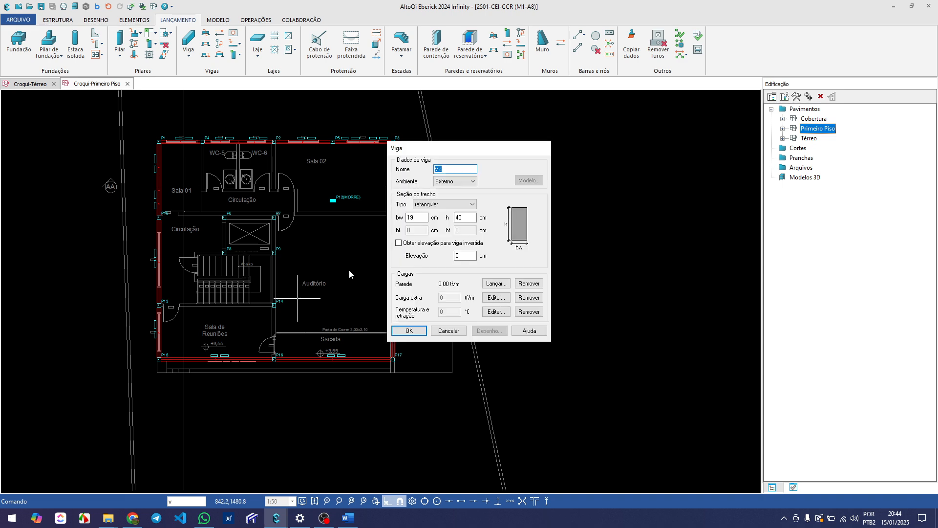
click(411, 331)
scroll(286, 351, up, 3)
click(269, 358)
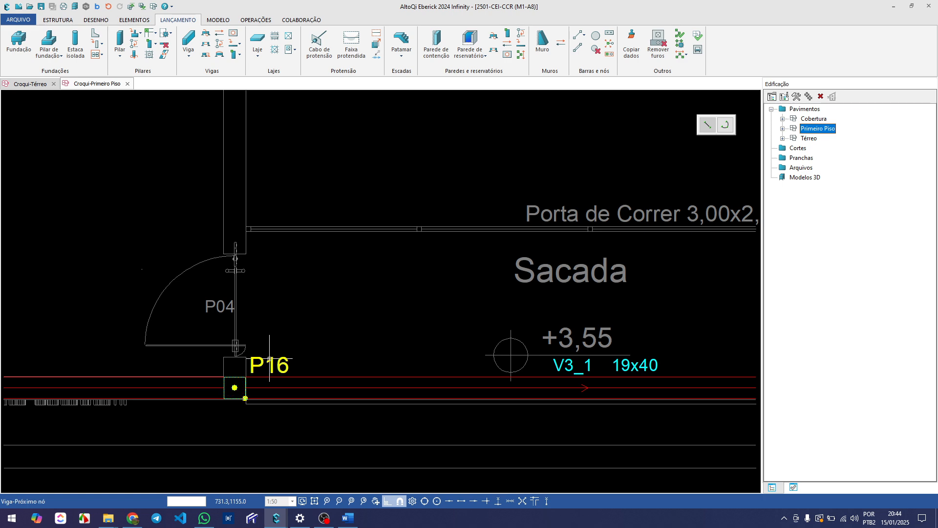
scroll(269, 358, down, 5)
scroll(259, 171, up, 4)
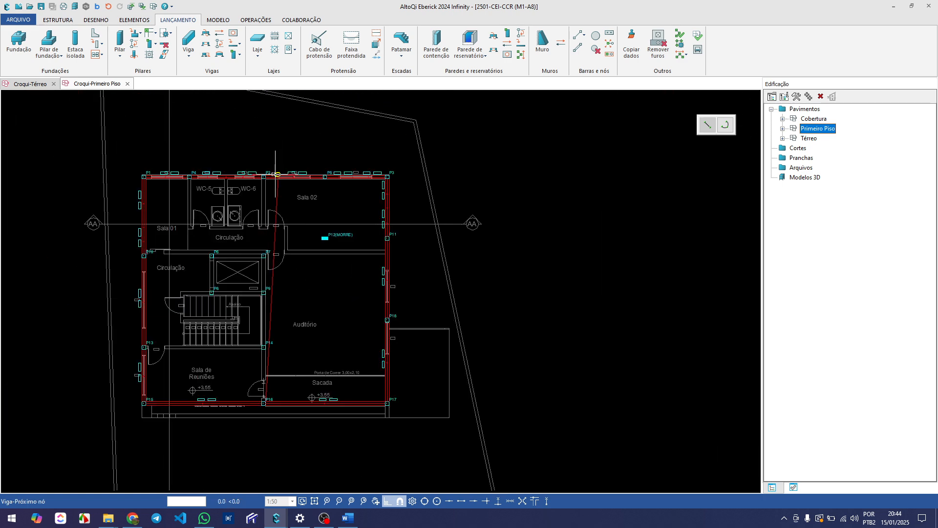
scroll(259, 171, up, 4)
scroll(268, 200, up, 3)
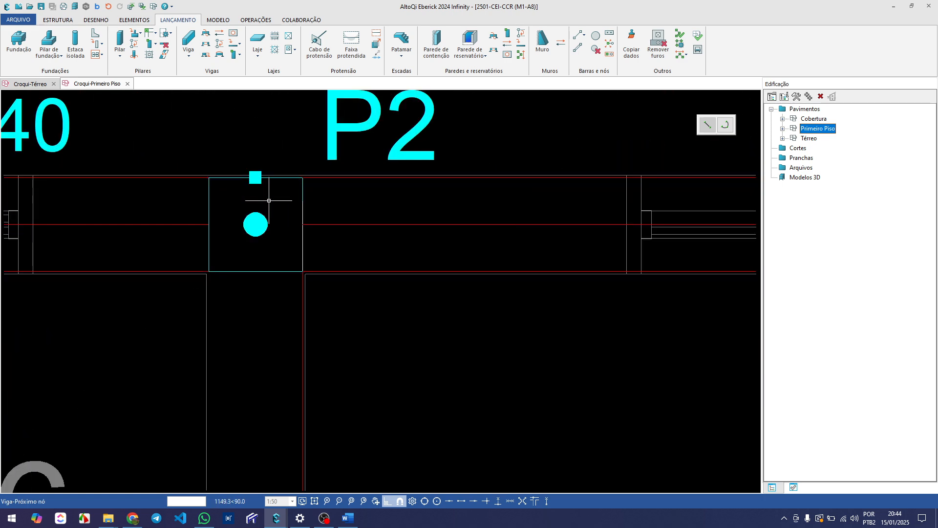
click(267, 200)
scroll(268, 200, down, 4)
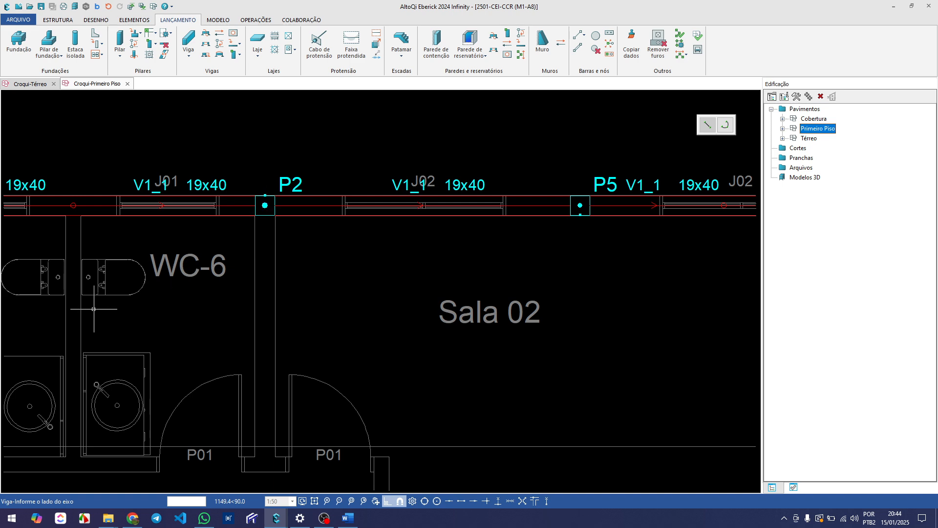
click(89, 314)
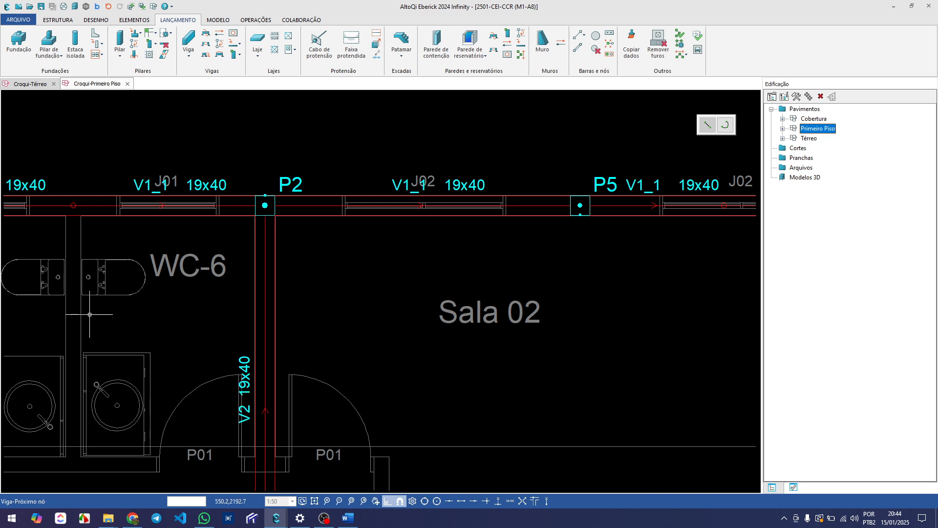
scroll(89, 314, down, 4)
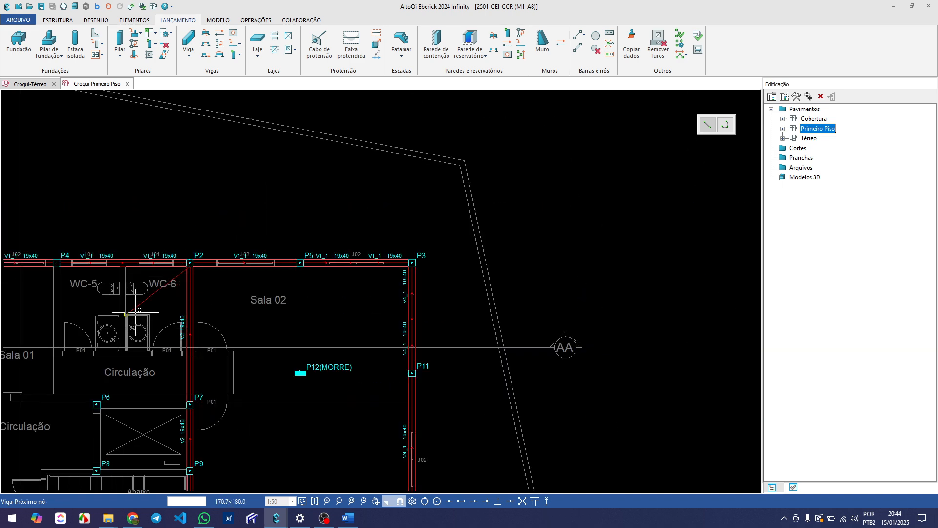
scroll(85, 305, up, 2)
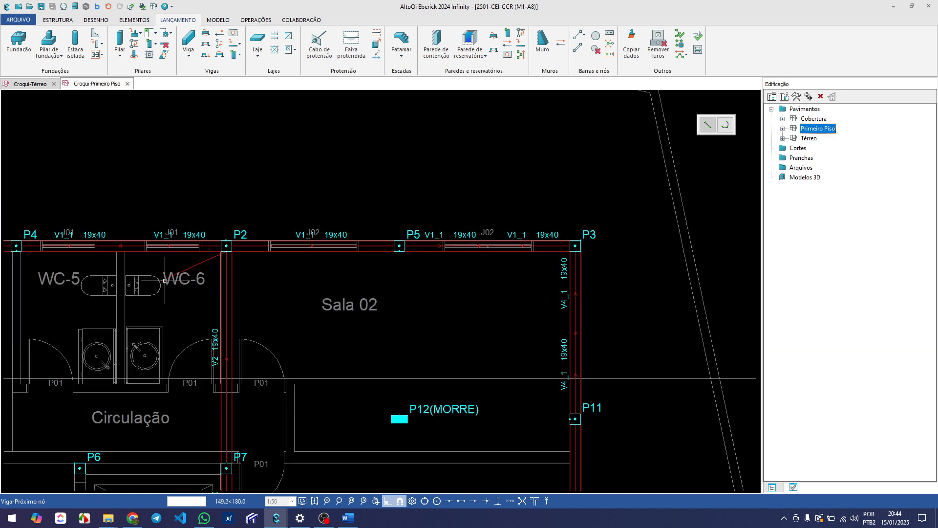
right_click(153, 308)
Add a 19x40 cm beam between pillars P13 and P14, along the wall separating the stairs from the Sala de Reuniões
scroll(153, 308, down, 3)
scroll(151, 375, down, 3)
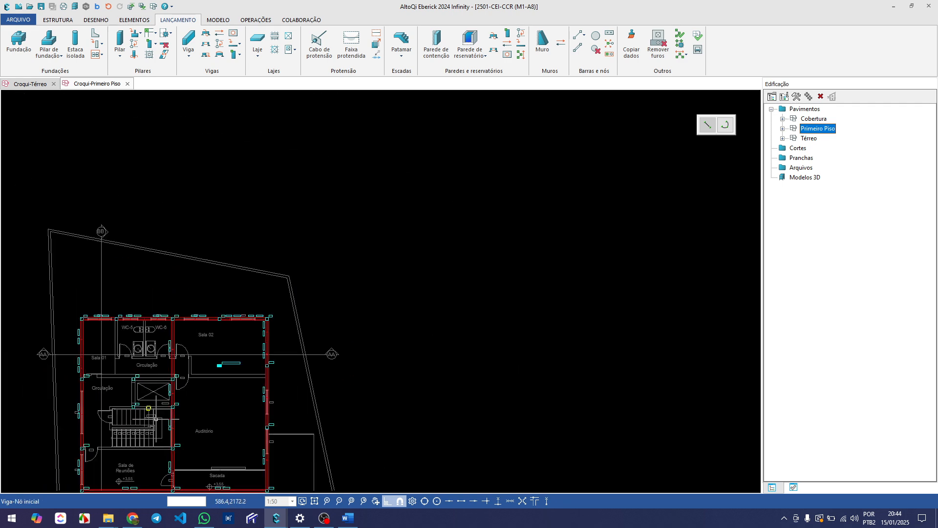
middle_drag(156, 415, 217, 294)
scroll(219, 338, up, 3)
scroll(215, 332, up, 6)
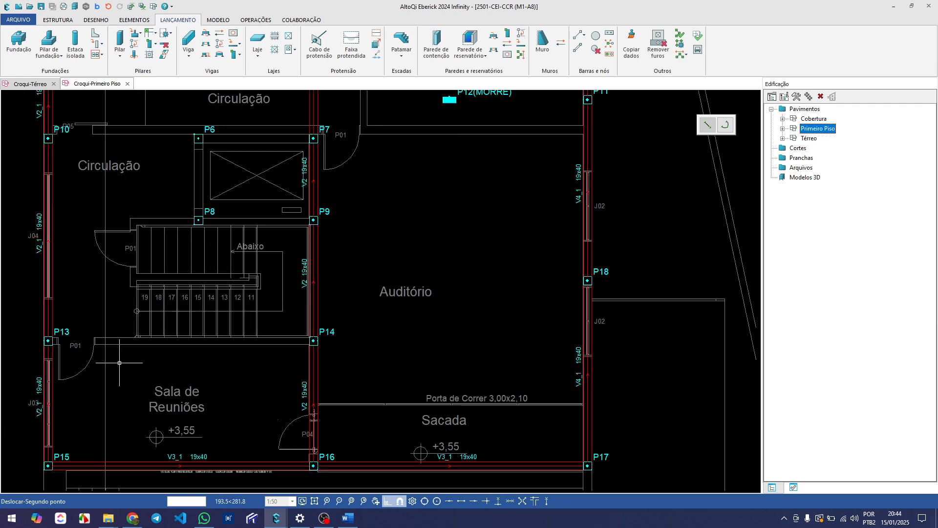
middle_drag(103, 363, 236, 330)
scroll(206, 337, down, 3)
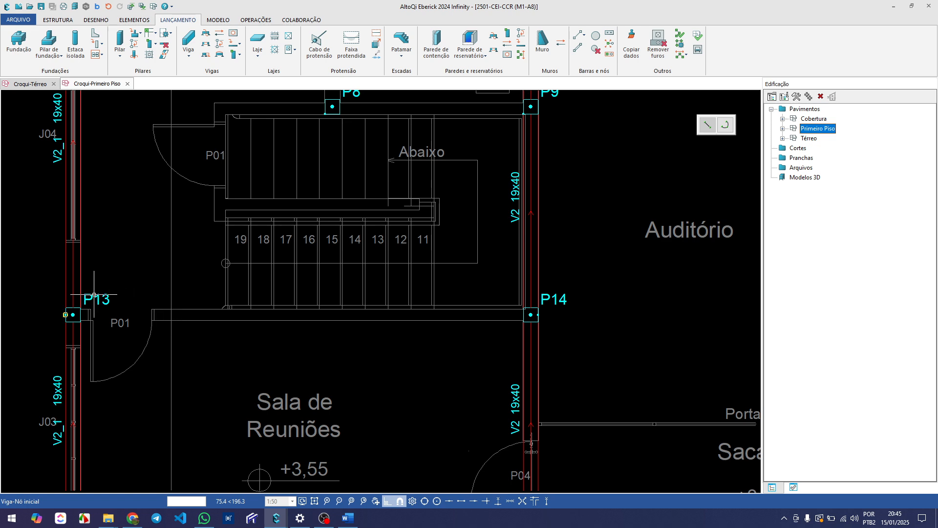
click(73, 314)
scroll(568, 302, up, 3)
click(537, 314)
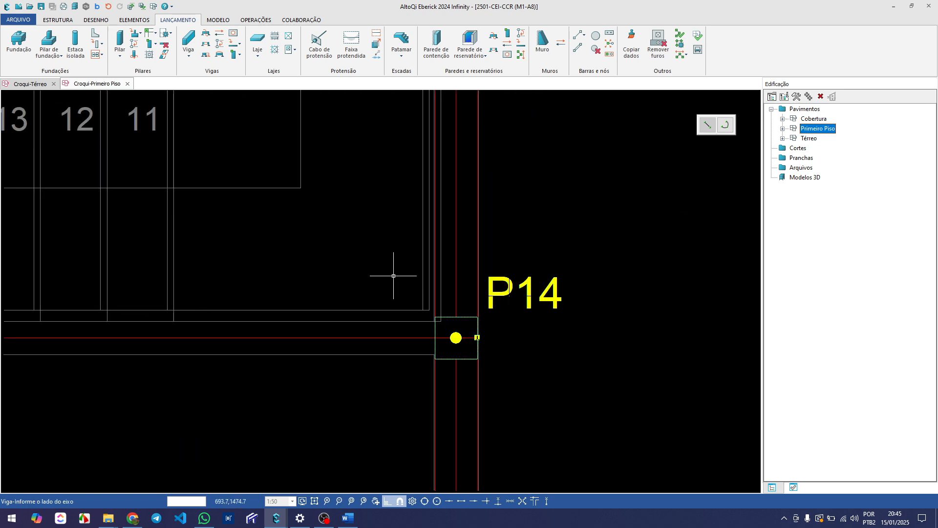
click(393, 276)
scroll(393, 276, down, 4)
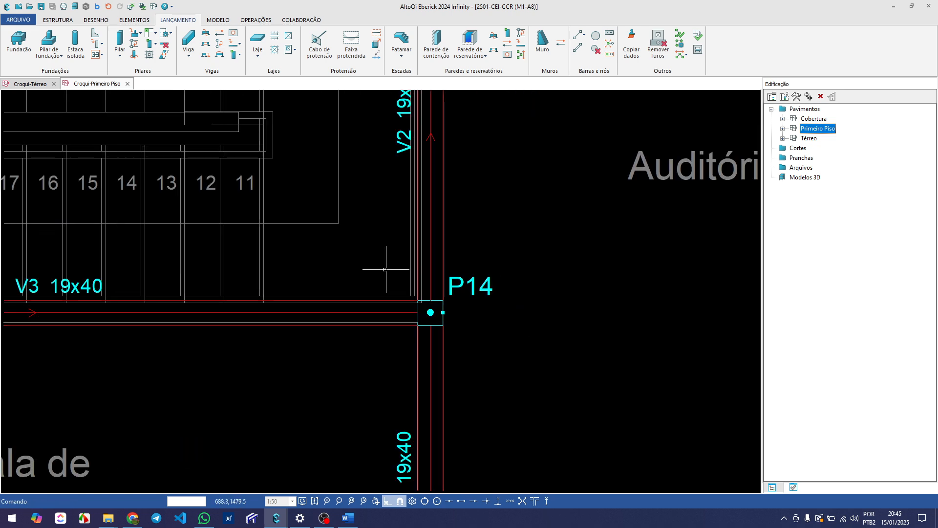
Set the bw width of the beam between P13 and P14 to 14 cm
scroll(175, 277, up, 2)
double_click(180, 298)
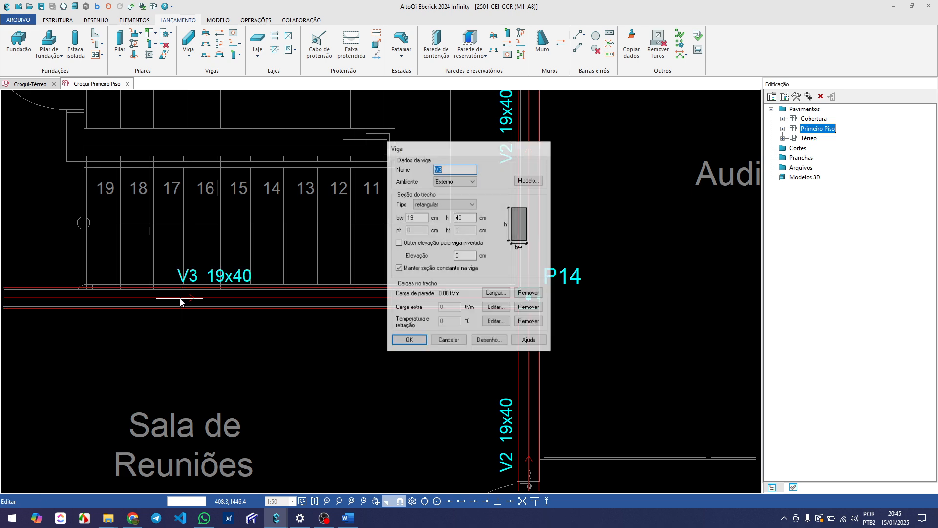
double_click(412, 218)
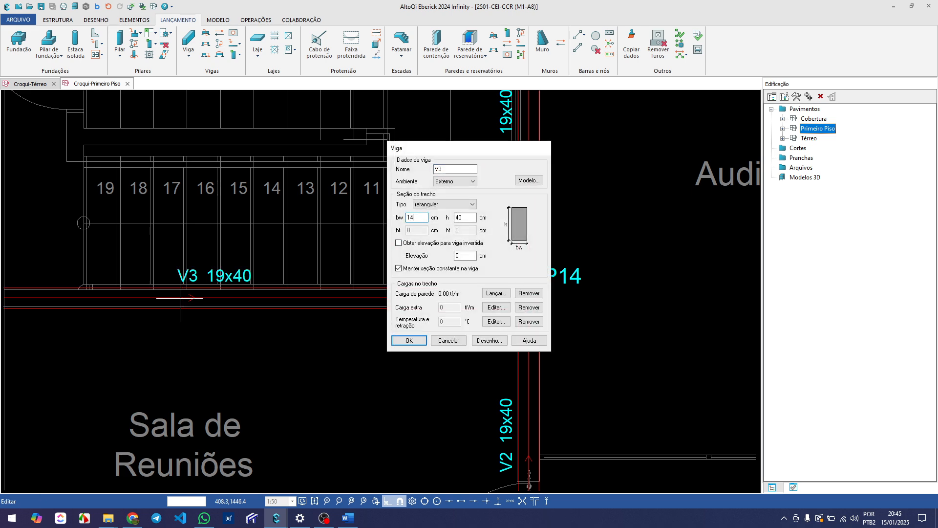
key(Return)
Add a 14x40 cm beam from pillar P9 through P8 along the stair wall, ending on perimeter beam V2_1 between P10 and P13
scroll(221, 317, down, 5)
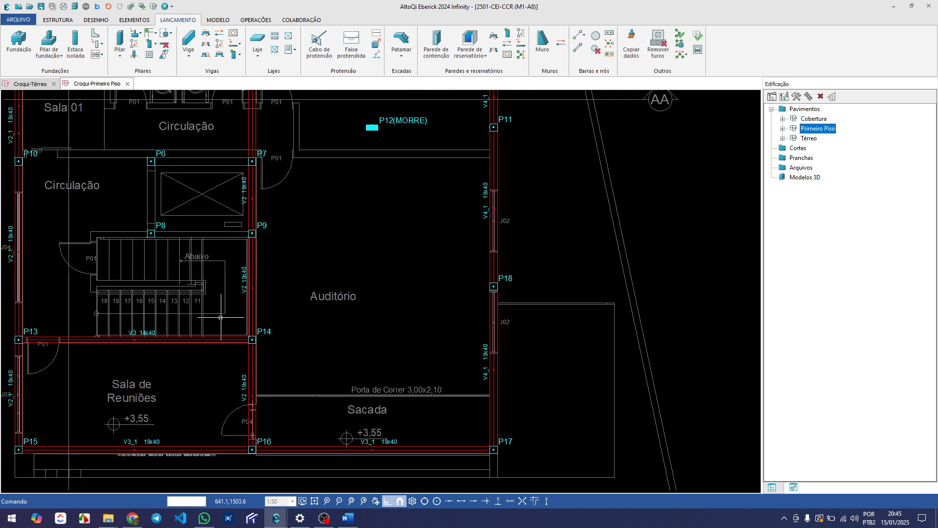
middle_drag(144, 242, 248, 270)
scroll(161, 269, up, 4)
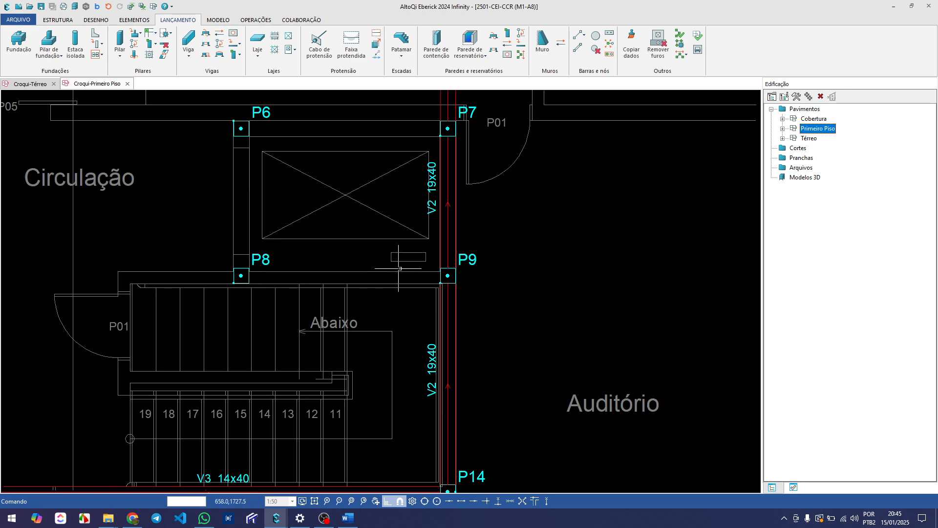
scroll(400, 268, up, 1)
text(v)
key(Return)
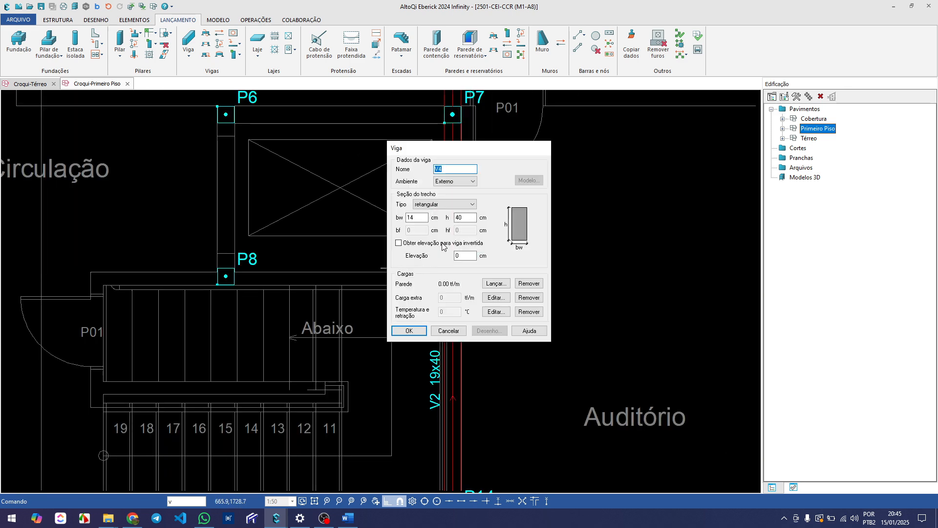
click(408, 329)
click(461, 284)
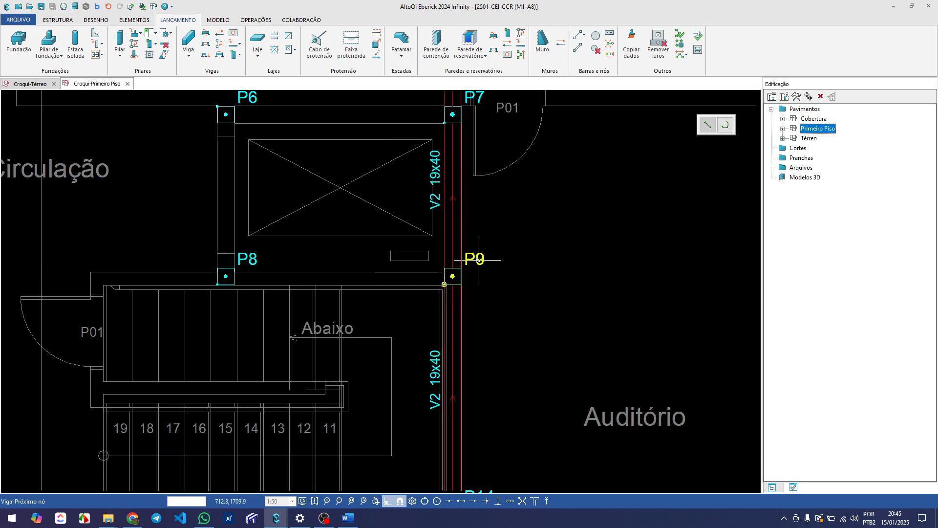
scroll(300, 261, down, 3)
scroll(301, 261, up, 4)
scroll(301, 261, down, 5)
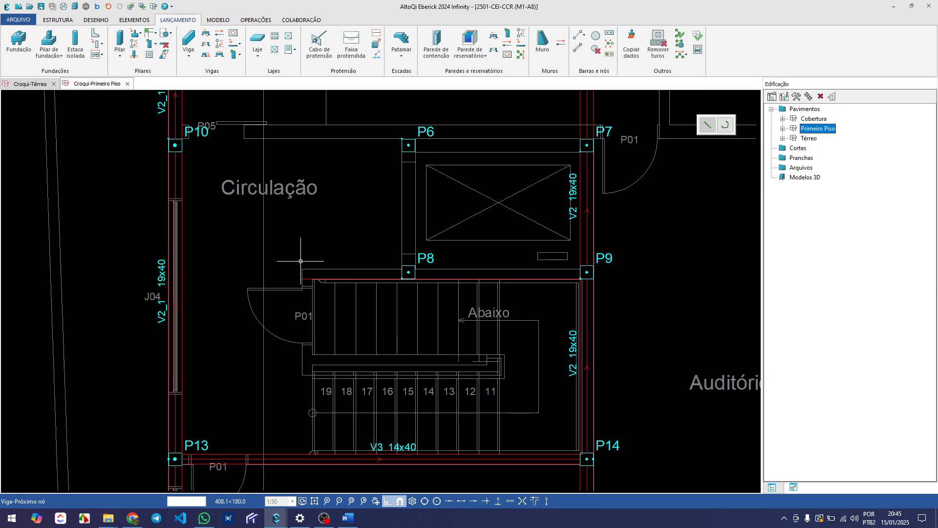
middle_drag(343, 311, 258, 296)
scroll(266, 296, down, 3)
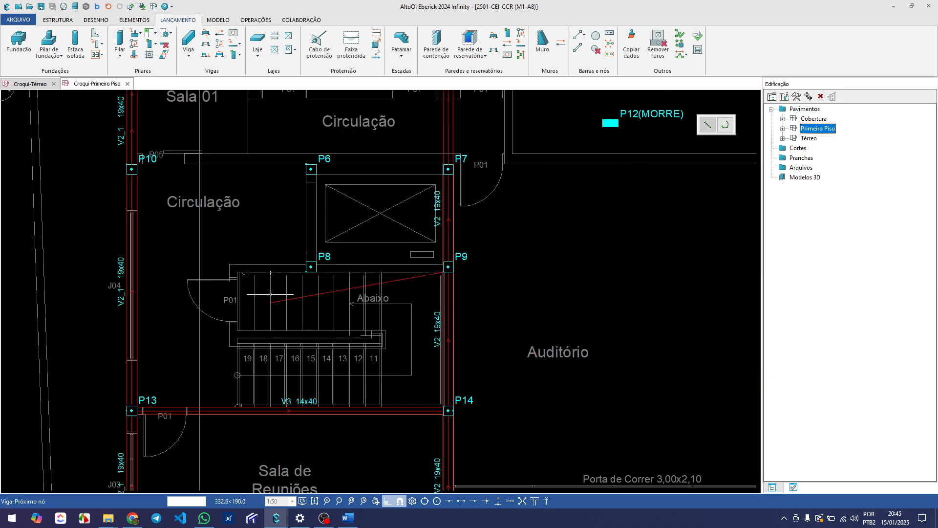
scroll(211, 260, up, 4)
scroll(212, 260, down, 1)
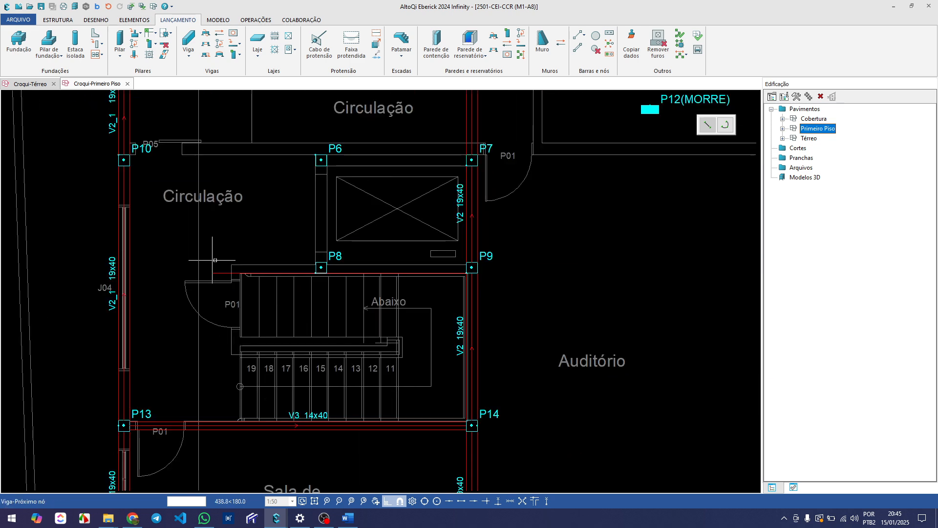
scroll(235, 401, up, 2)
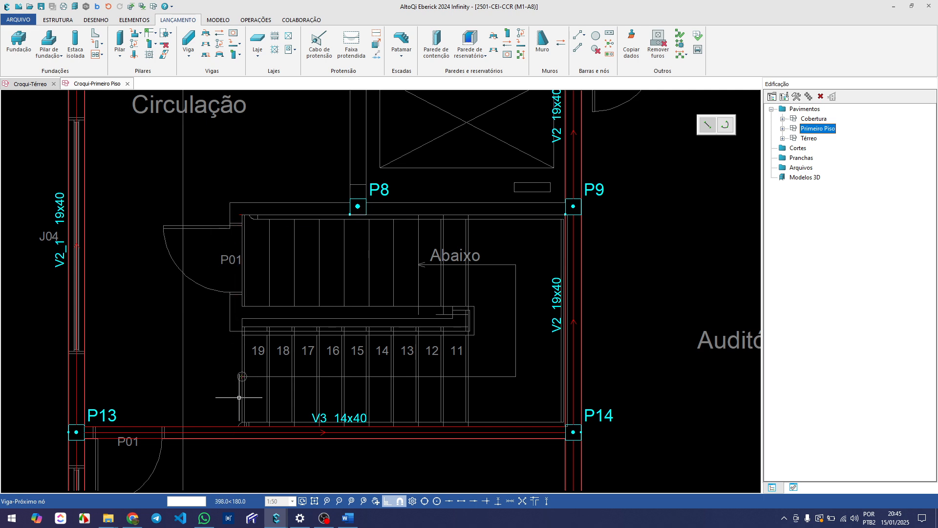
scroll(256, 338, down, 2)
scroll(262, 257, up, 3)
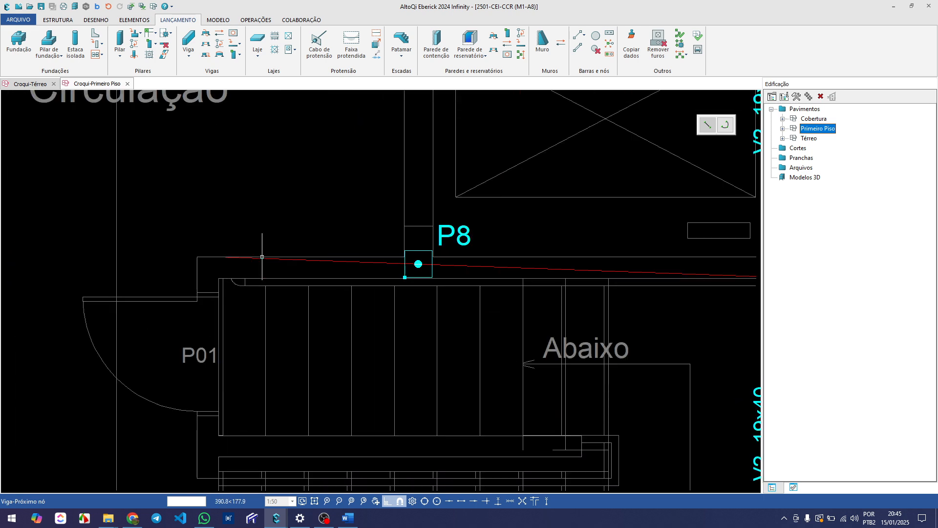
scroll(262, 258, down, 1)
scroll(244, 265, down, 2)
scroll(139, 266, up, 4)
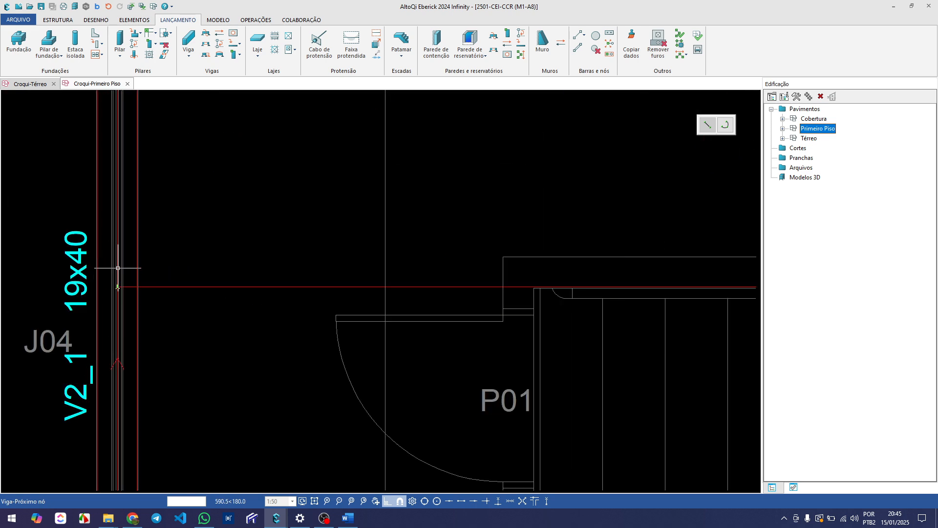
scroll(116, 268, up, 2)
click(116, 269)
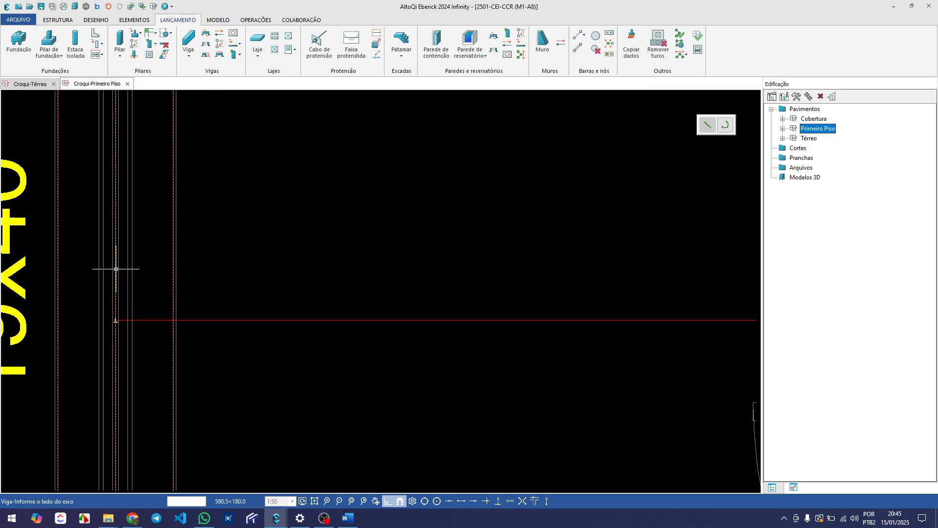
scroll(116, 269, down, 8)
click(194, 197)
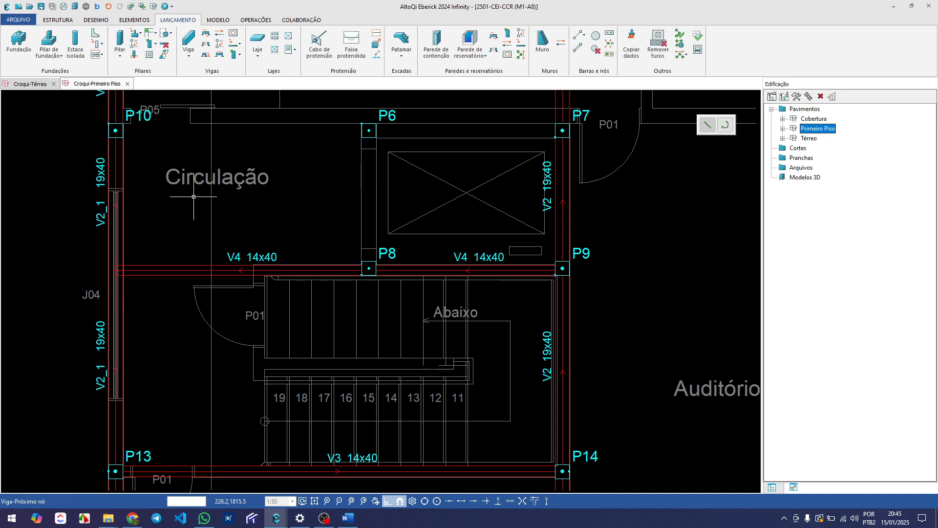
Examine the beam layout around the stairs, elevator, Auditório and Circulação, and end the beam command
scroll(194, 197, down, 3)
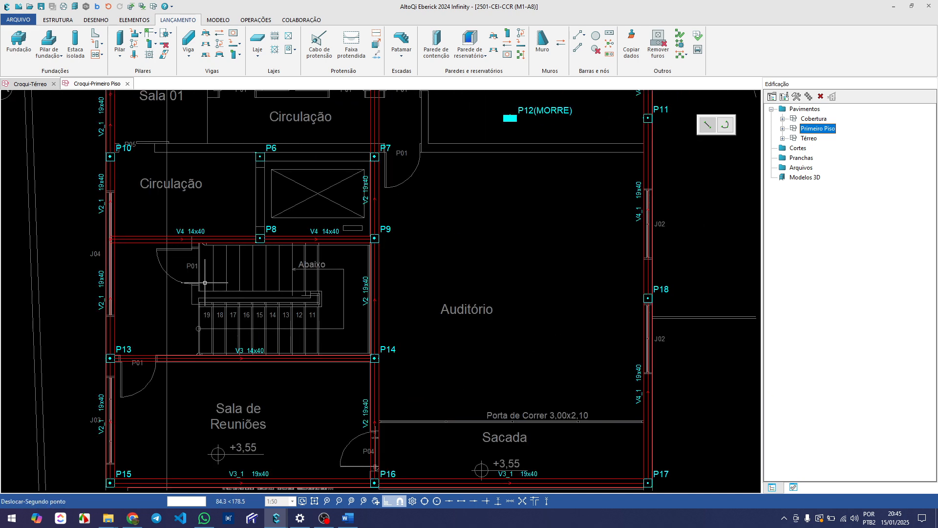
scroll(192, 222, up, 2)
scroll(226, 291, down, 2)
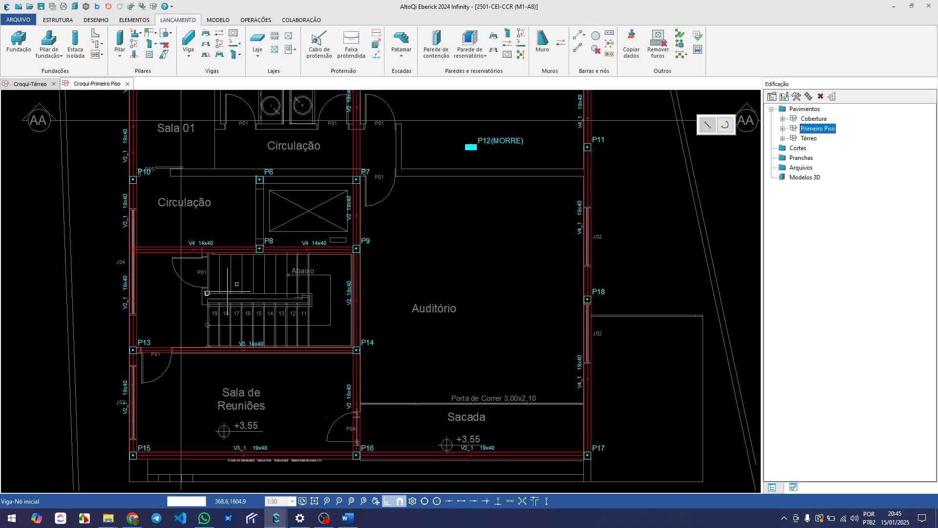
middle_drag(235, 269, 219, 315)
middle_drag(257, 255, 237, 272)
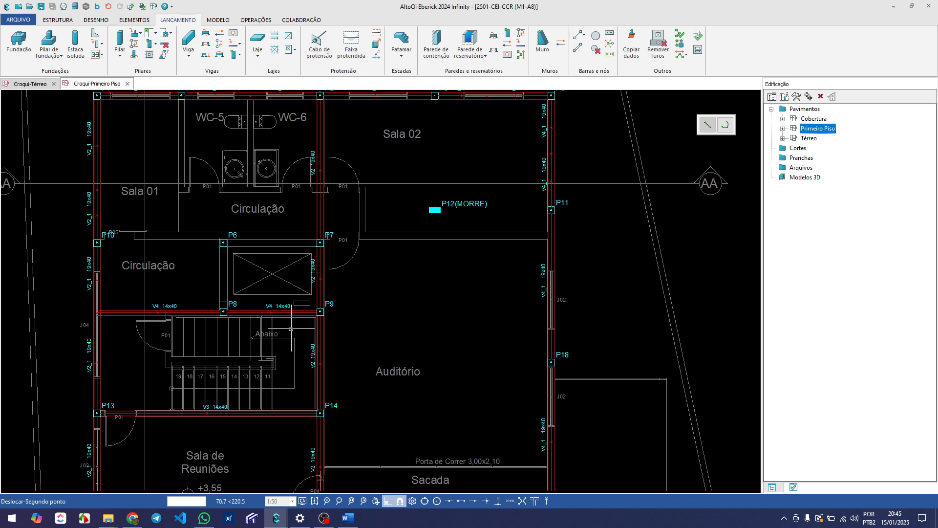
middle_drag(300, 325, 239, 343)
middle_drag(352, 297, 310, 266)
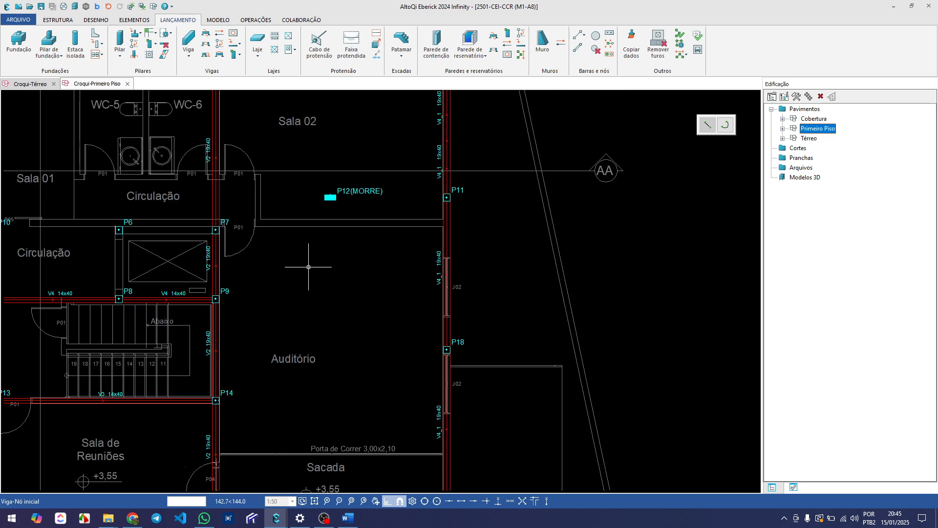
scroll(310, 266, down, 3)
middle_drag(316, 359, 309, 336)
middle_drag(295, 285, 304, 301)
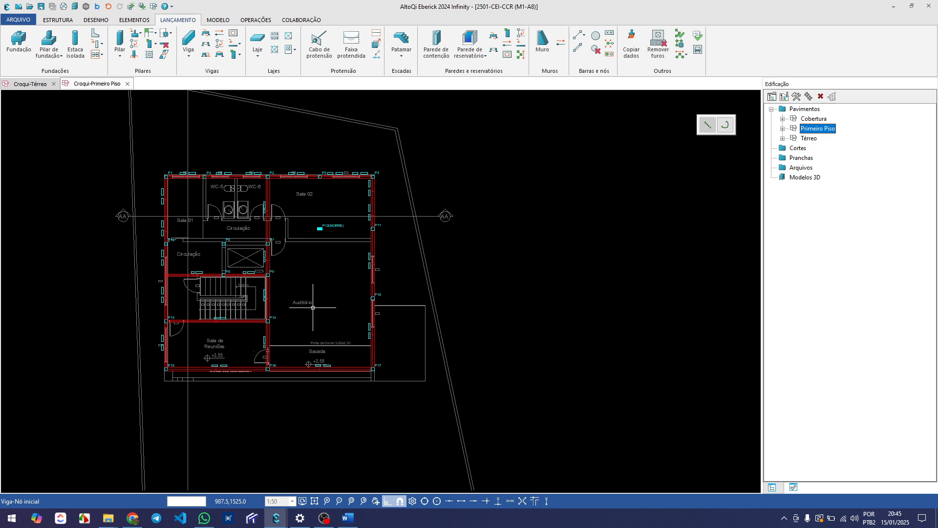
scroll(304, 305, up, 1)
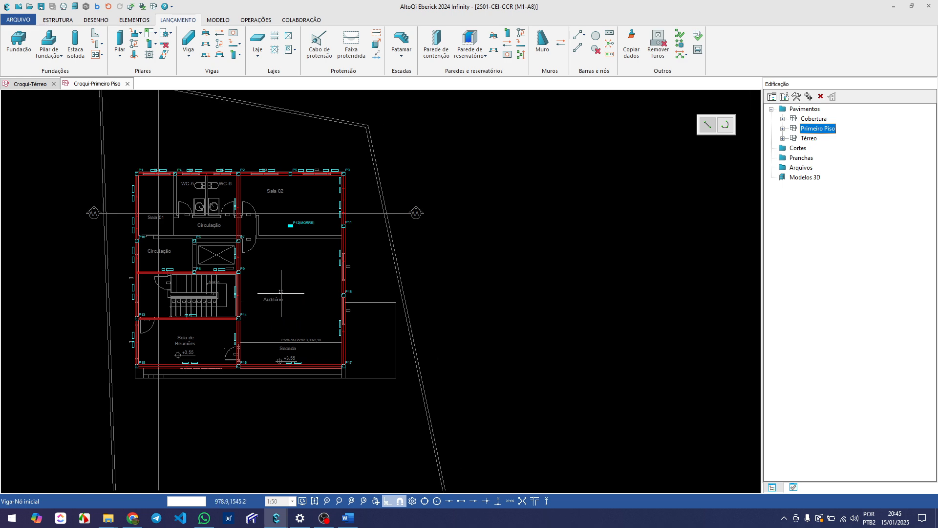
scroll(274, 252, up, 1)
scroll(274, 252, up, 1)
middle_drag(272, 247, 366, 261)
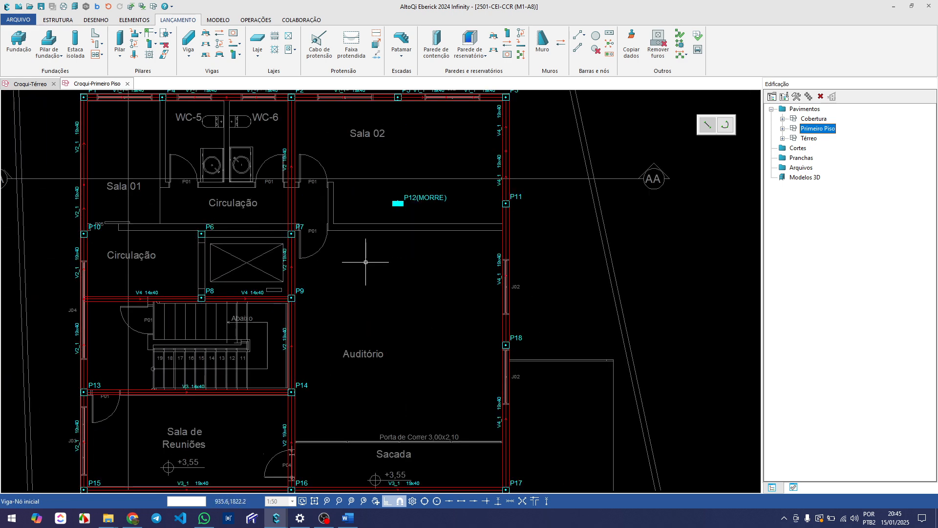
key(Escape)
scroll(159, 237, up, 1)
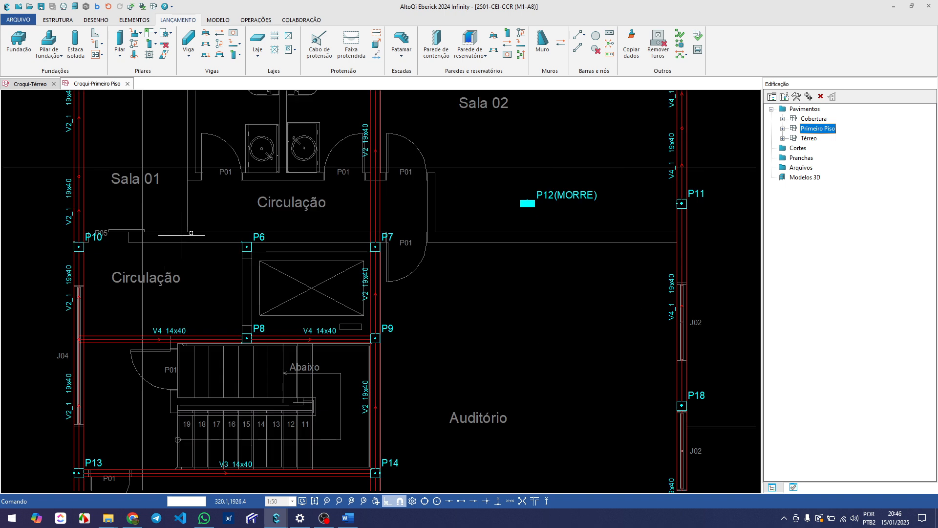
Open the Desenho of Primeiro Piso and examine the walls around the elevator, both Circulação areas, Sala 01 and the Auditório
click(781, 129)
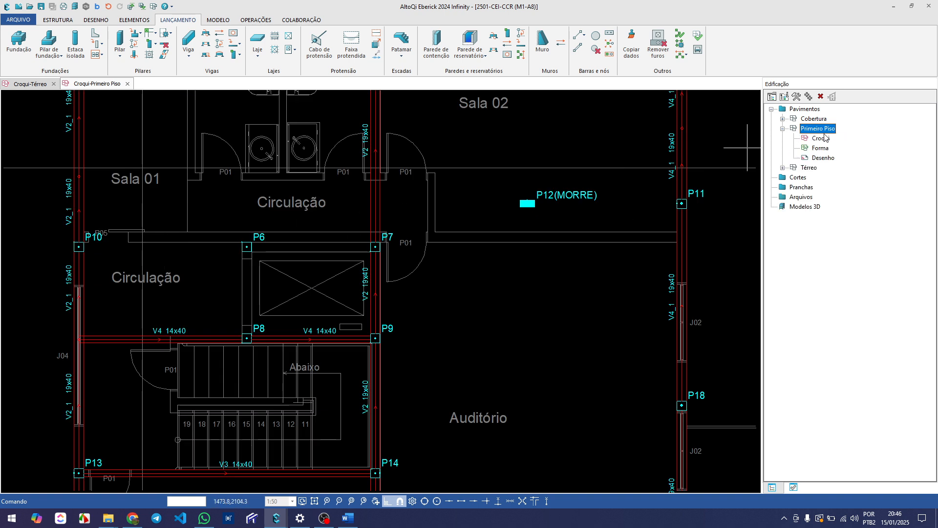
double_click(823, 158)
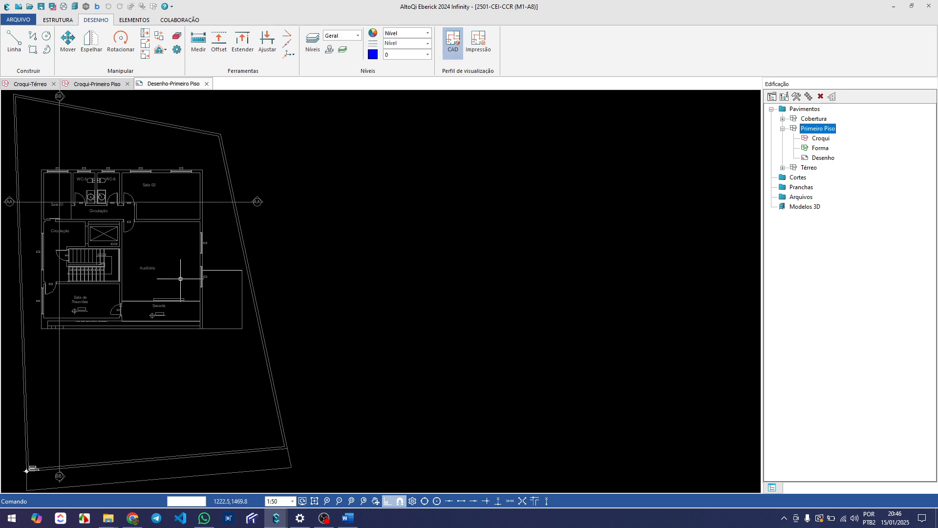
scroll(54, 203, up, 3)
scroll(66, 250, up, 2)
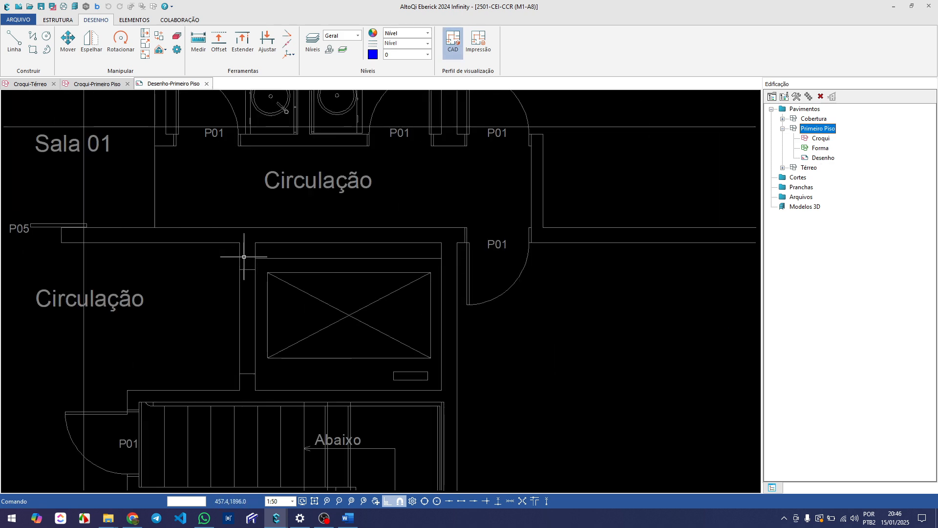
scroll(293, 256, down, 1)
scroll(318, 258, up, 1)
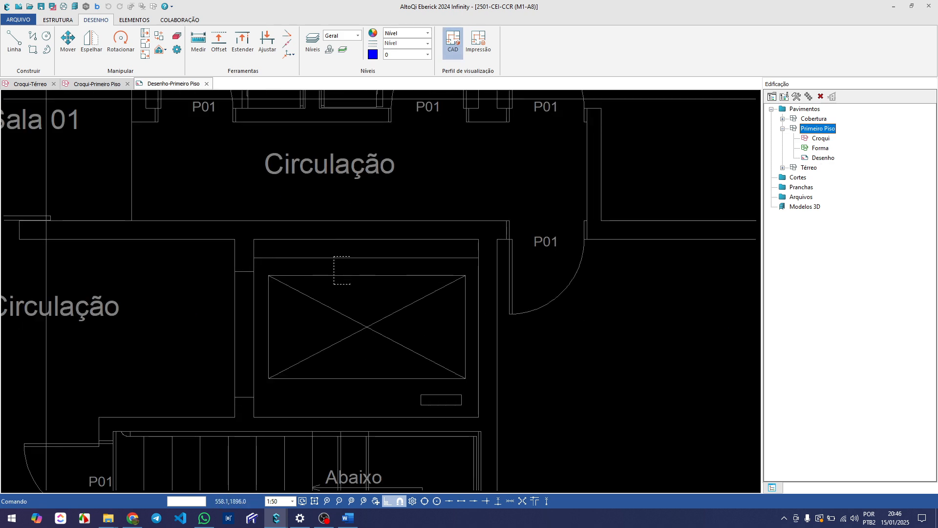
click(340, 264)
key(Escape)
scroll(398, 247, up, 1)
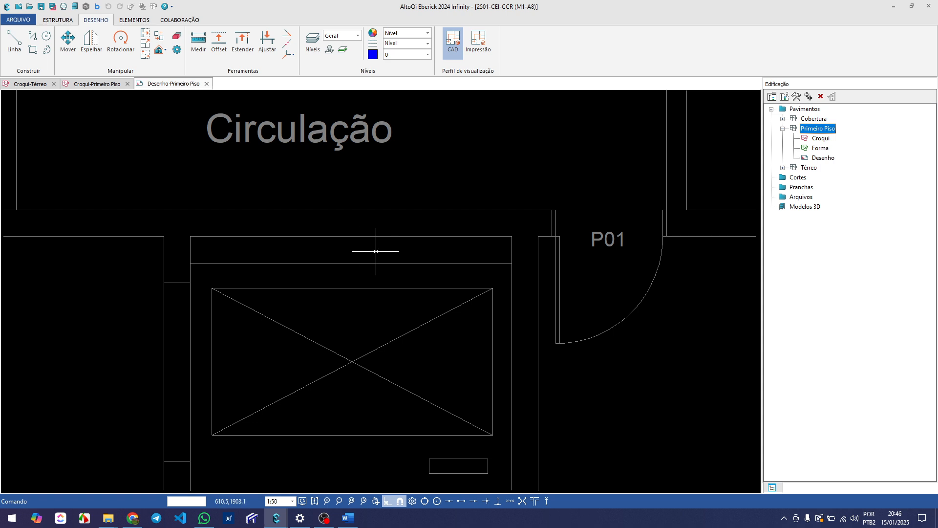
scroll(308, 218, down, 3)
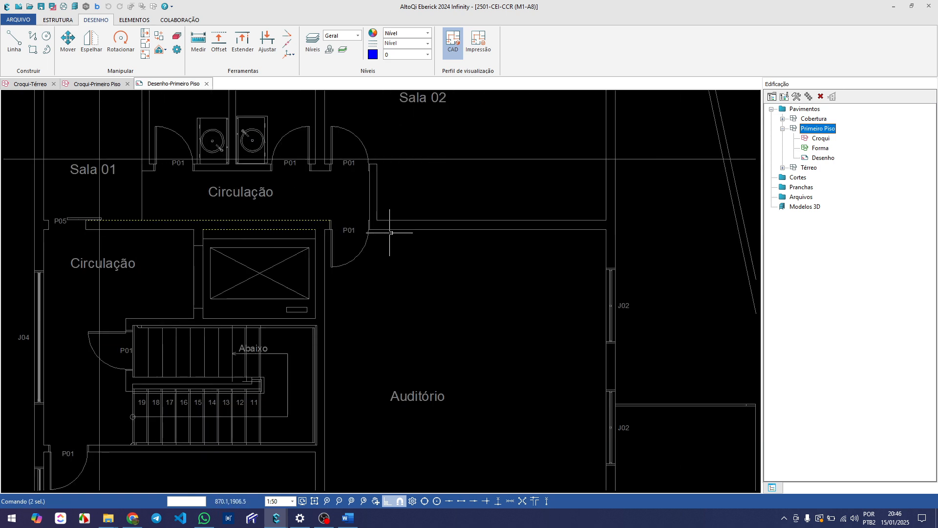
drag(478, 209, 441, 257)
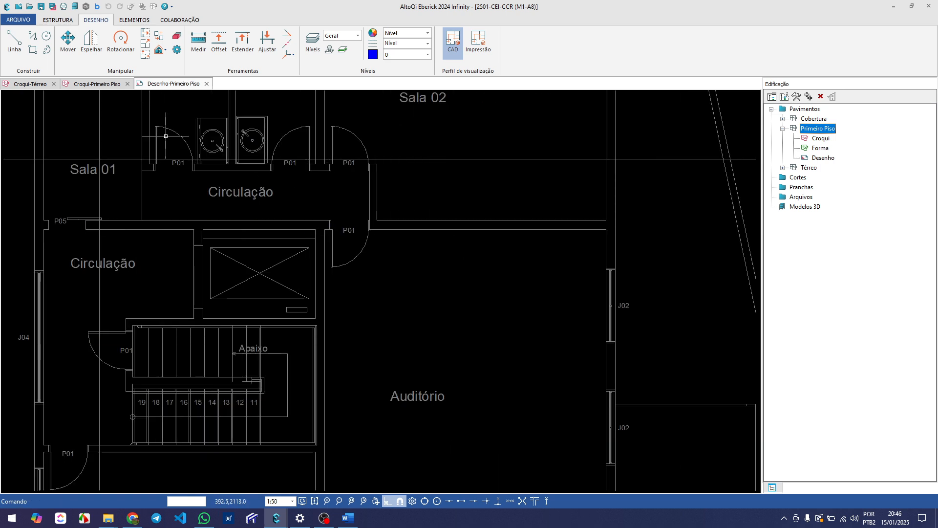
middle_drag(210, 190, 250, 215)
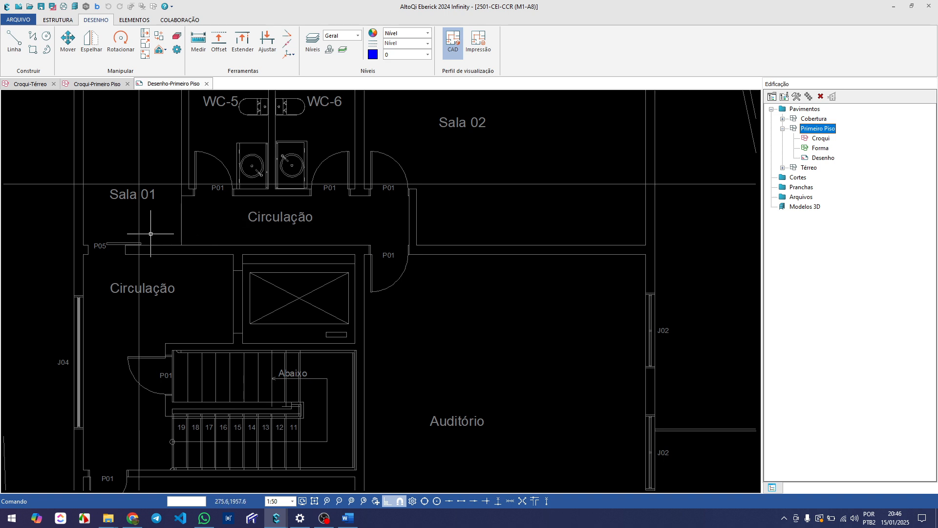
scroll(152, 234, down, 2)
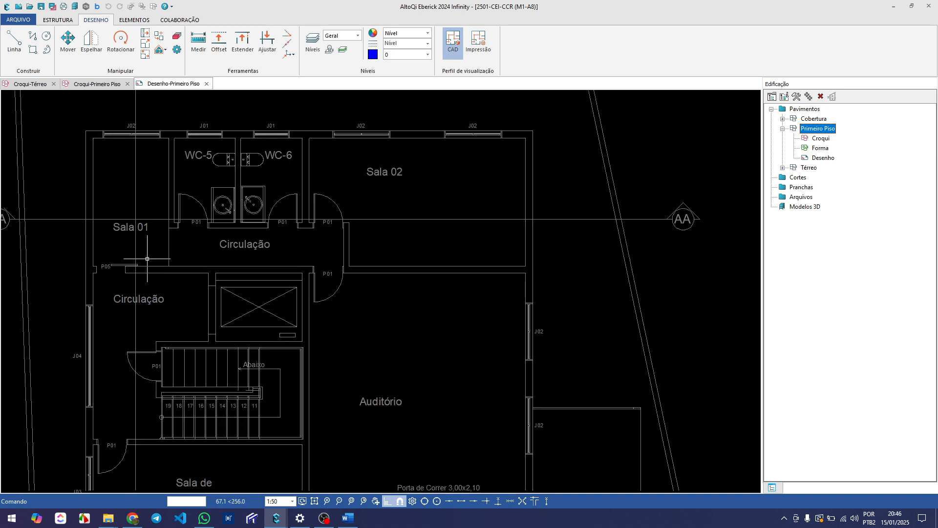
mouse_move(147, 258)
middle_down()
mouse_move(131, 267)
mouse_move(185, 269)
mouse_move(157, 266)
middle_up()
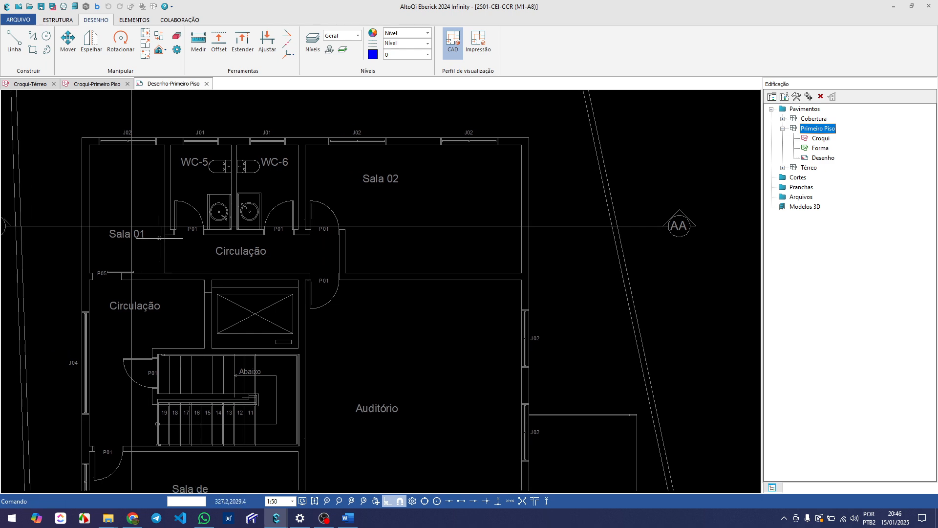
scroll(124, 271, up, 1)
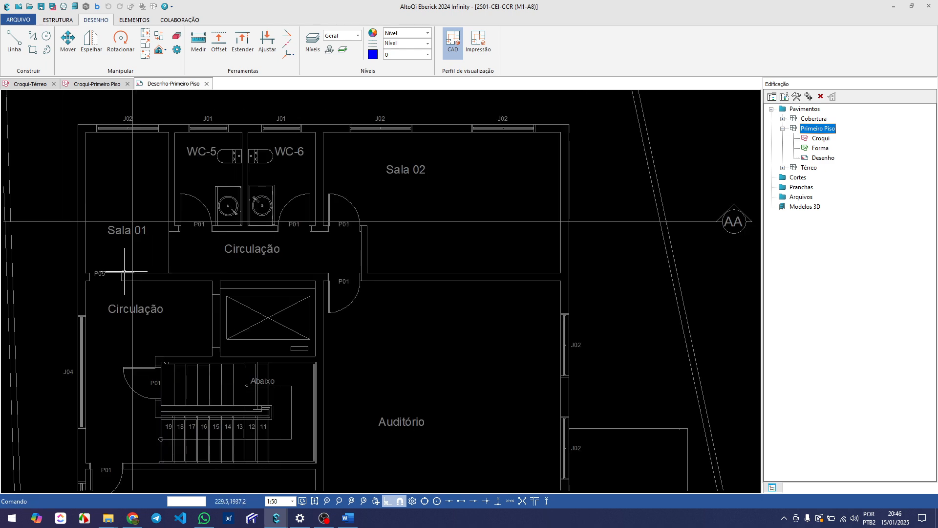
Return to the Primeiro Piso croqui and view the area around pillars P6, P7, P8 and P9
click(96, 84)
scroll(202, 294, down, 5)
scroll(244, 276, up, 5)
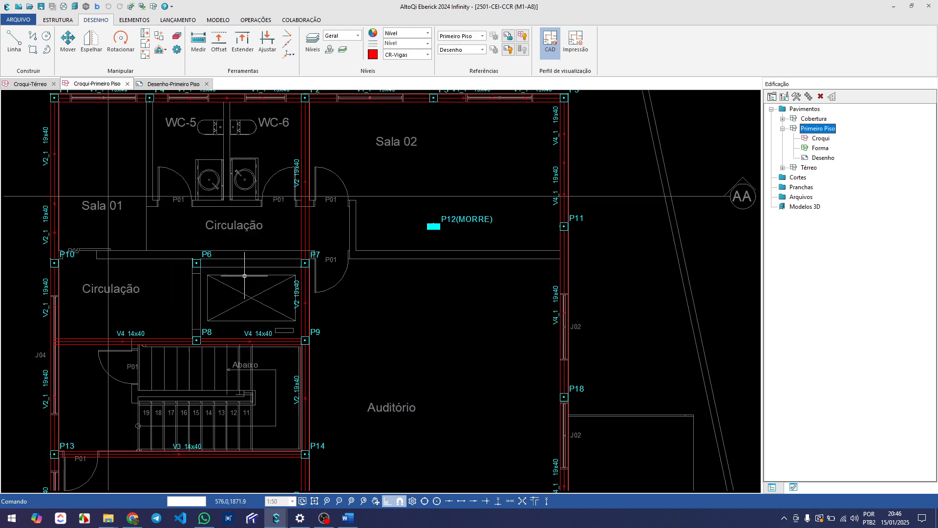
middle_drag(246, 274, 300, 260)
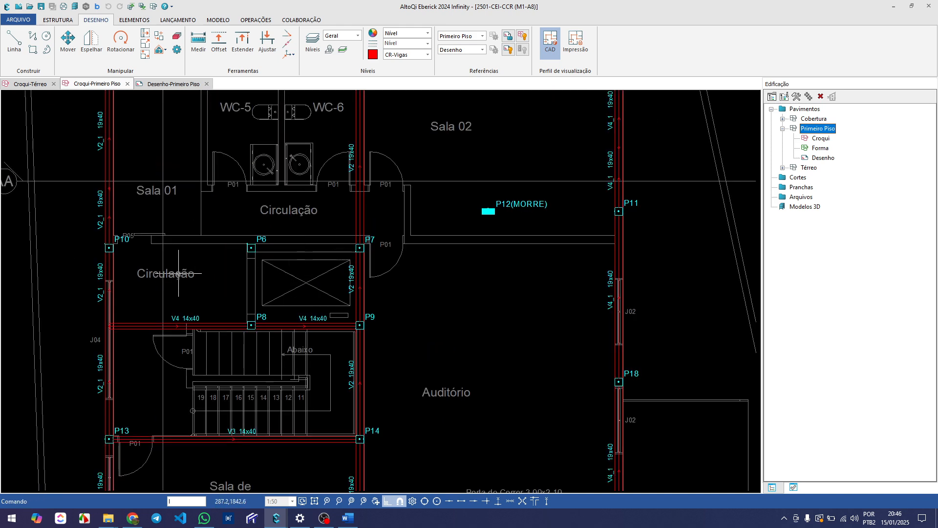
scroll(190, 274, up, 3)
text(l)
key(Return)
middle_drag(359, 239, 284, 249)
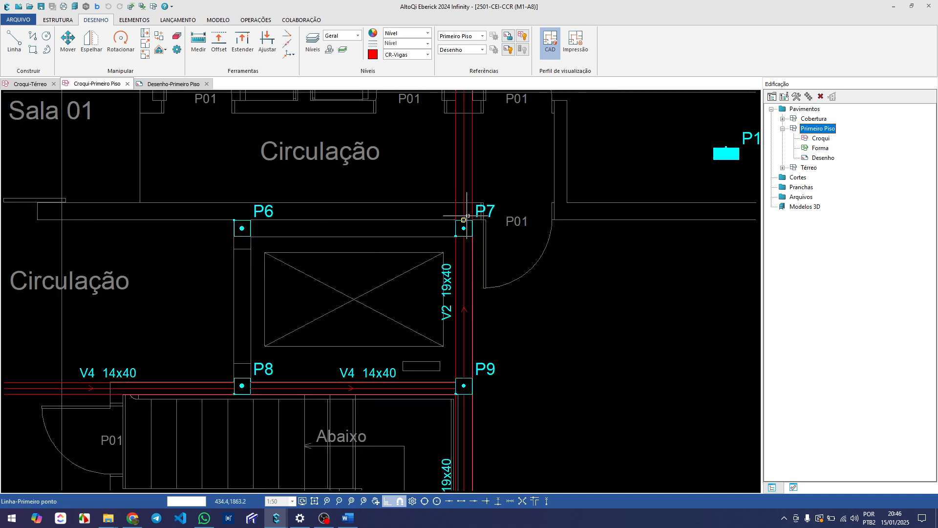
click(485, 211)
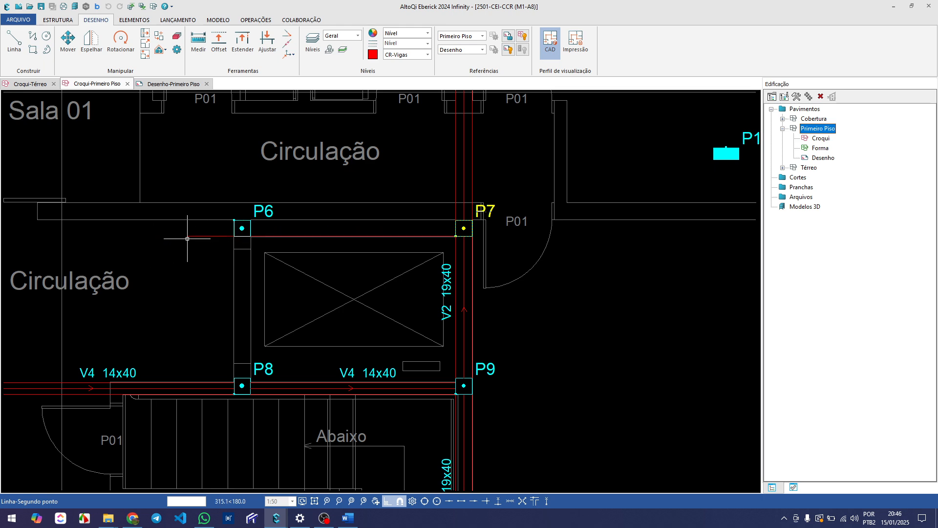
key(Escape)
Measure the vertical distance at pillar P6 from the elevator shaft's upper inner wall line to the Circulação wall's far face
scroll(189, 238, down, 3)
scroll(222, 231, up, 5)
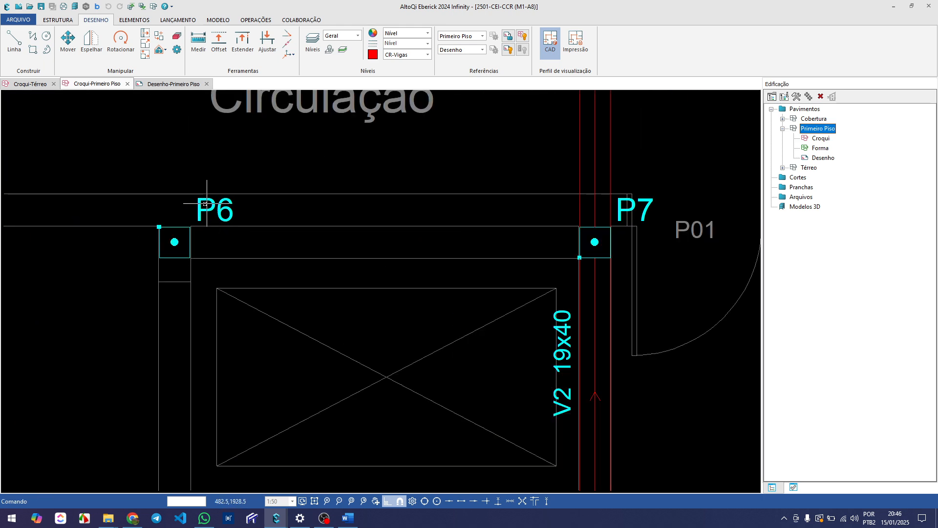
scroll(277, 247, down, 3)
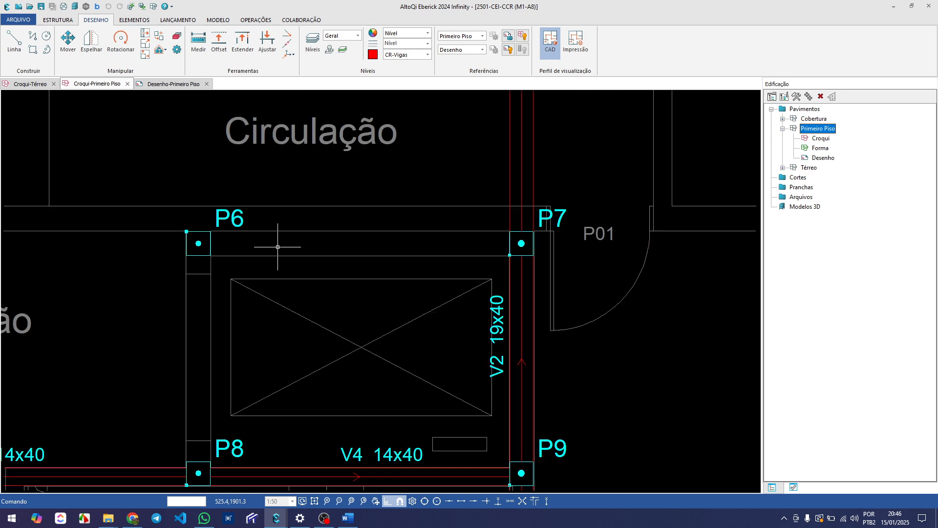
scroll(277, 246, down, 2)
scroll(226, 245, up, 3)
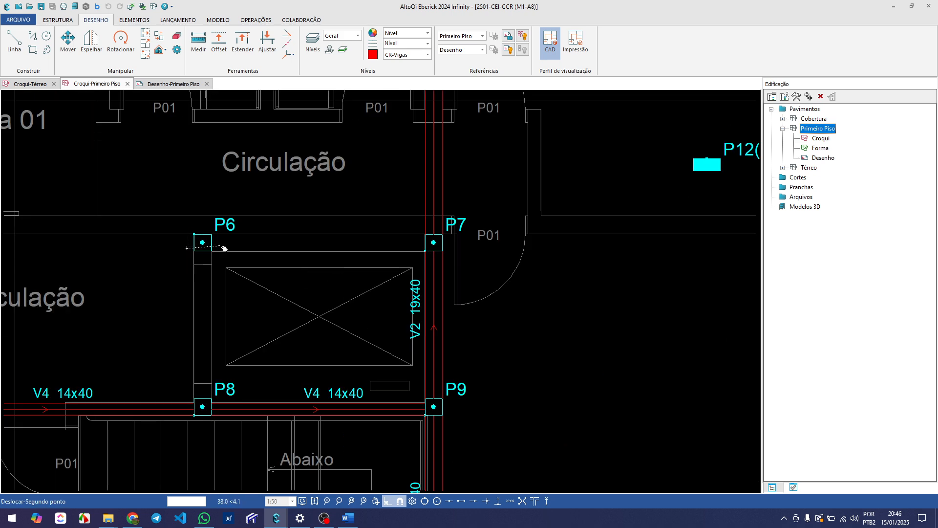
middle_drag(228, 244, 284, 238)
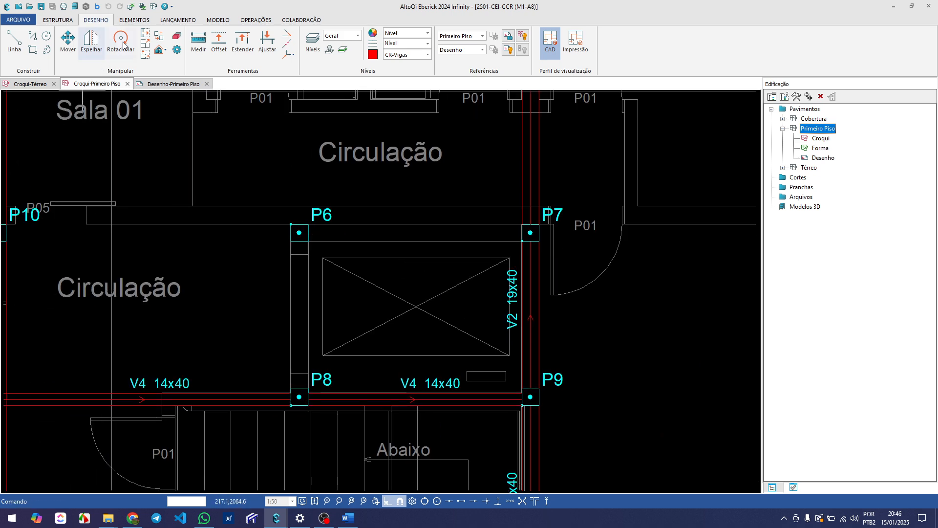
click(200, 42)
scroll(287, 241, up, 3)
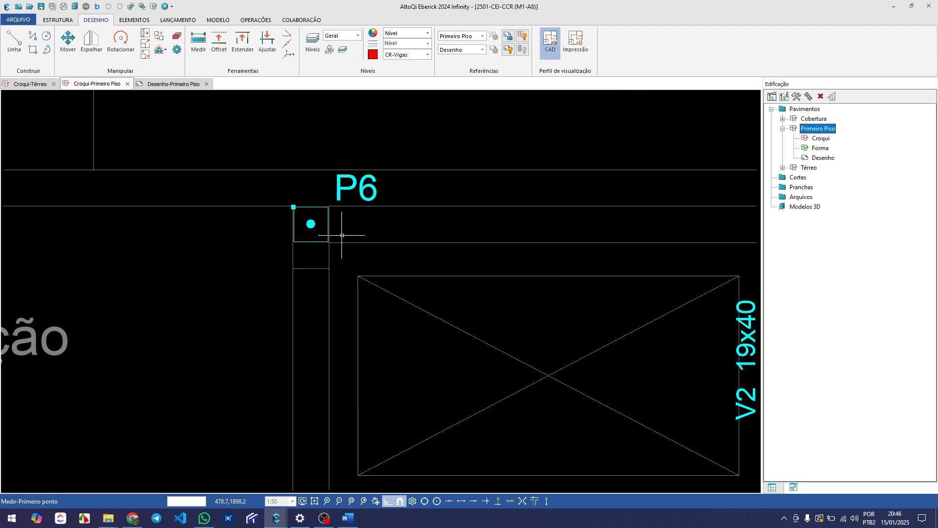
click(345, 241)
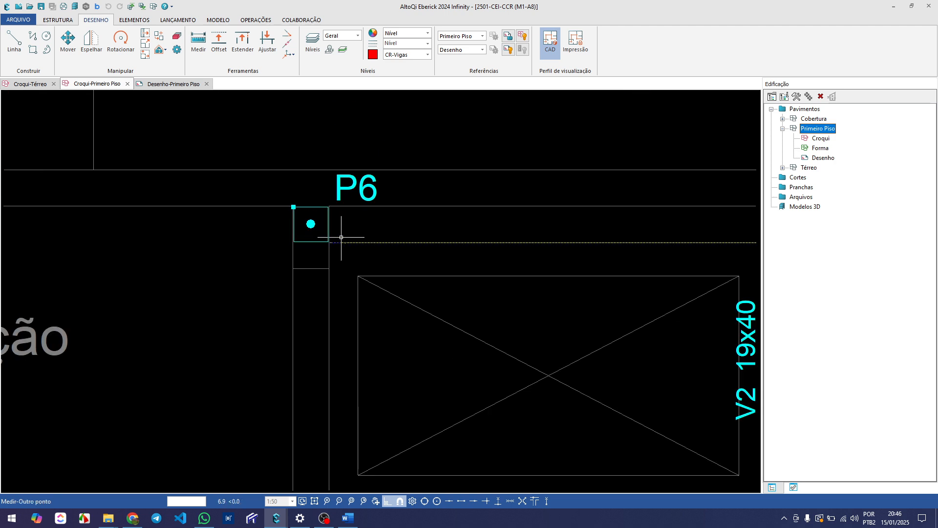
click(319, 170)
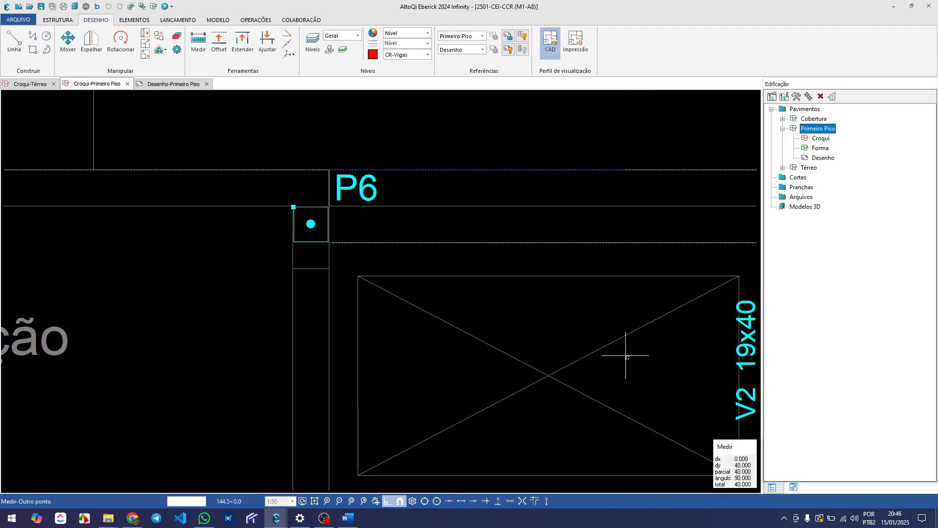
key(Escape)
Measure the thickness of the Circulação wall strip directly above pillar P6
key(Return)
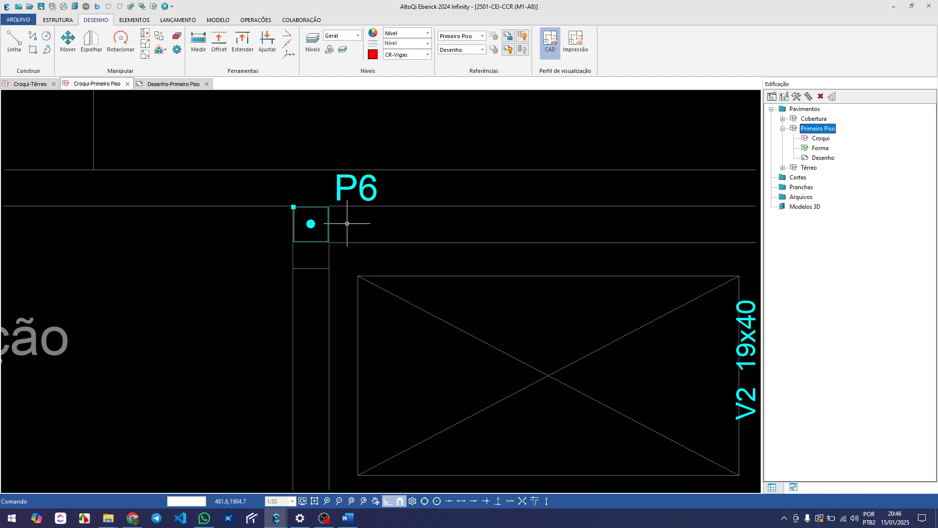
click(329, 206)
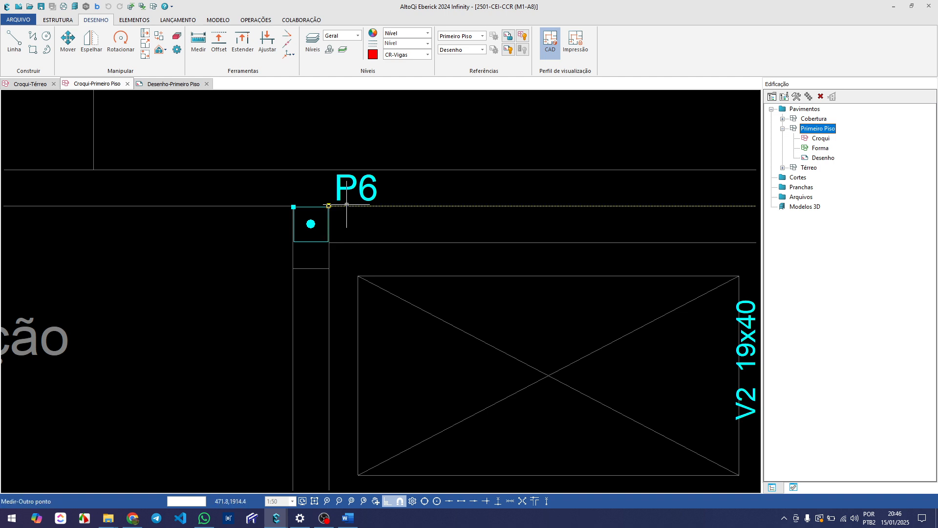
click(331, 169)
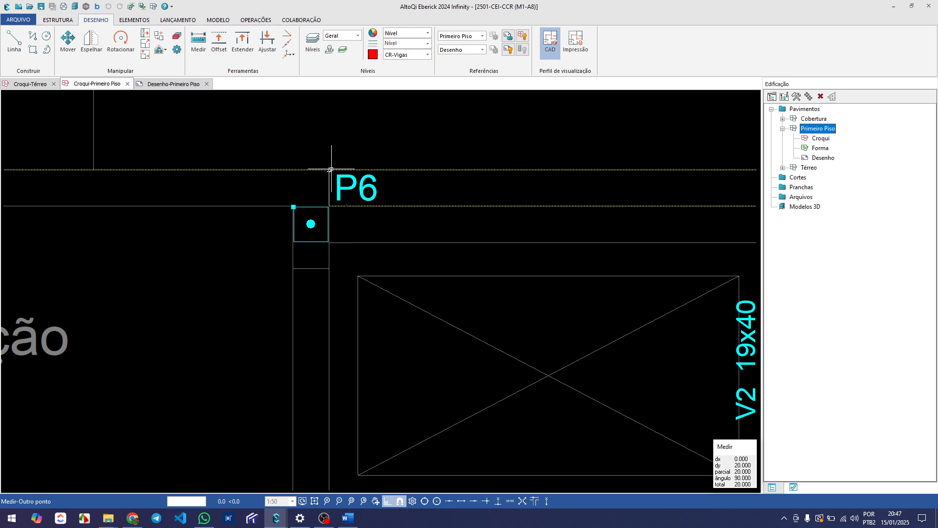
key(Escape)
scroll(331, 169, down, 2)
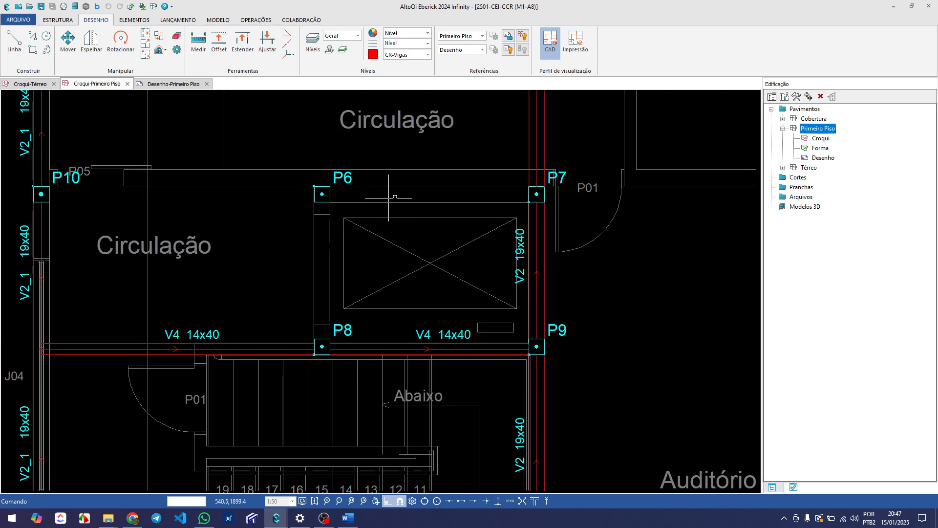
Examine how pillars P6 and P7 line up with the Circulação wall running from P10 toward Sala 02 and P11
middle_drag(379, 172, 325, 234)
scroll(291, 192, down, 2)
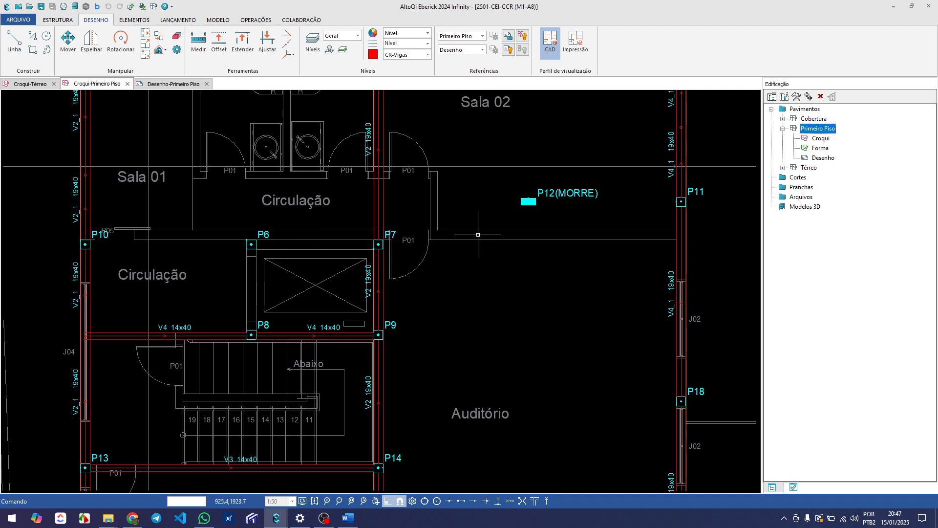
scroll(470, 234, up, 1)
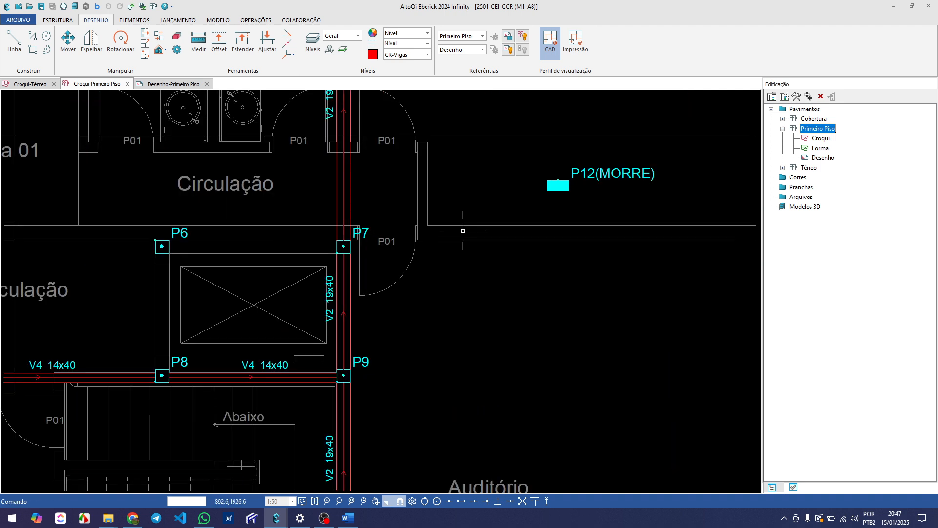
click(176, 234)
click(352, 230)
scroll(322, 243, down, 3)
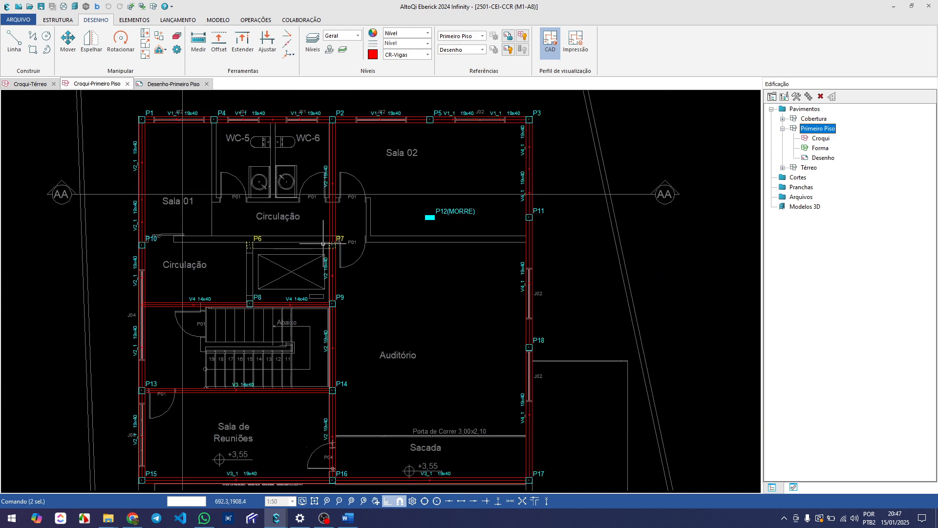
key(Escape)
middle_drag(317, 268, 261, 286)
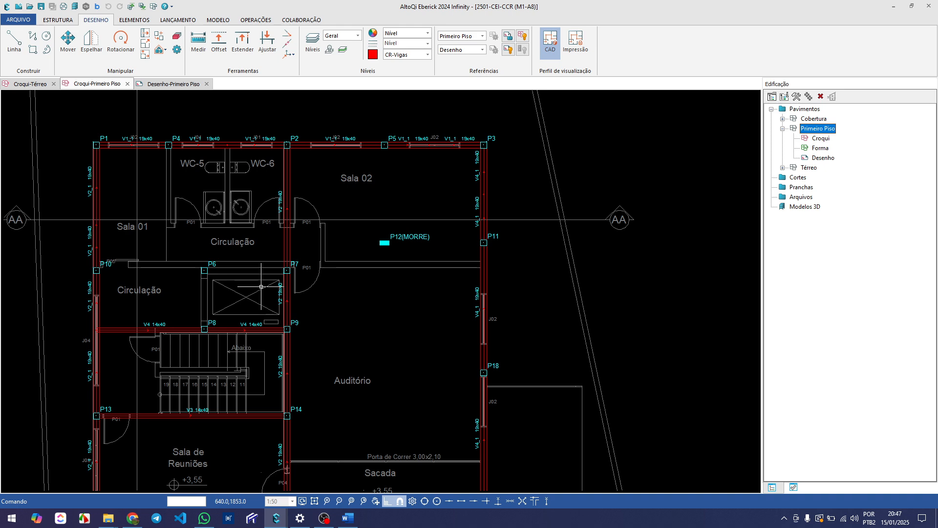
scroll(130, 272, up, 2)
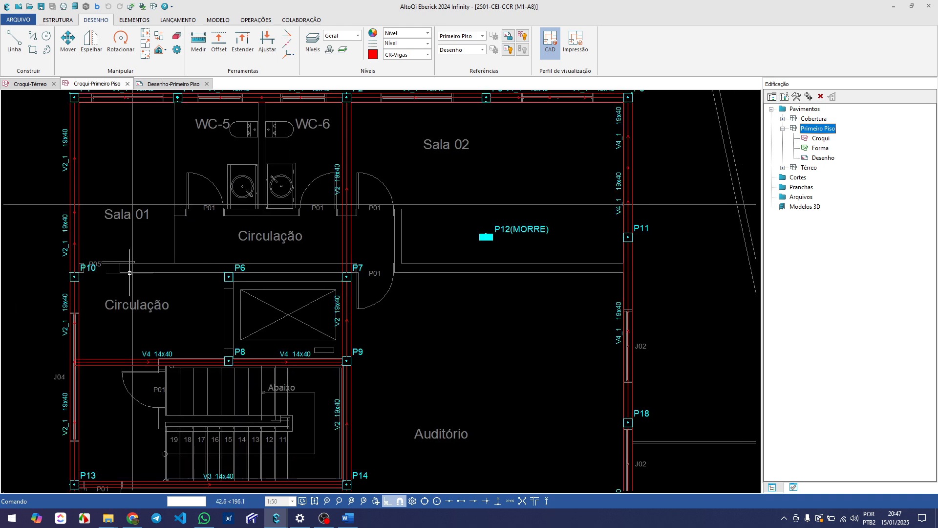
scroll(128, 289, up, 1)
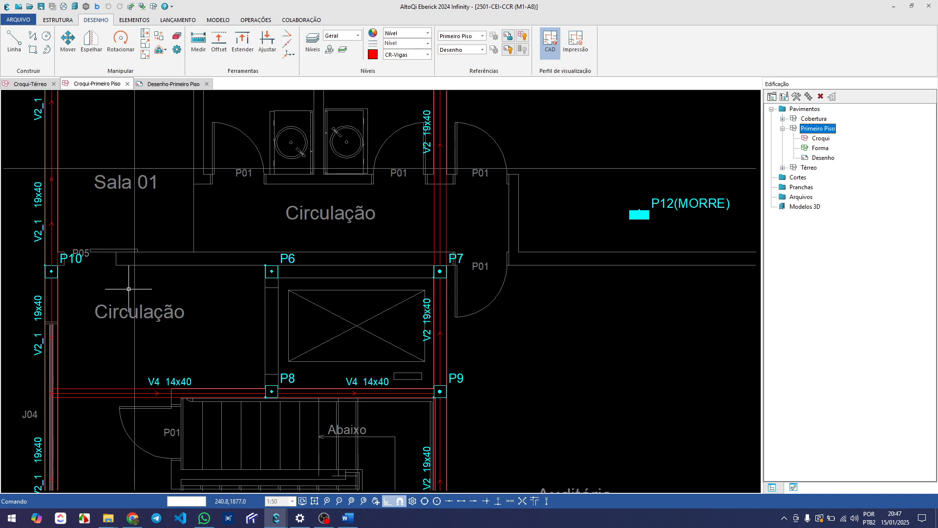
scroll(128, 289, down, 1)
middle_drag(253, 290, 215, 288)
scroll(284, 271, up, 1)
middle_drag(337, 275, 303, 266)
scroll(303, 266, down, 1)
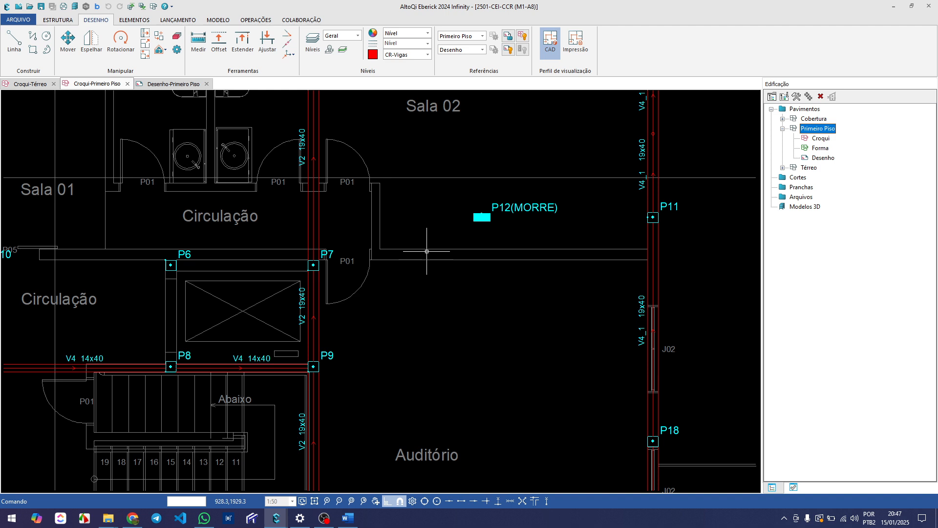
click(172, 263)
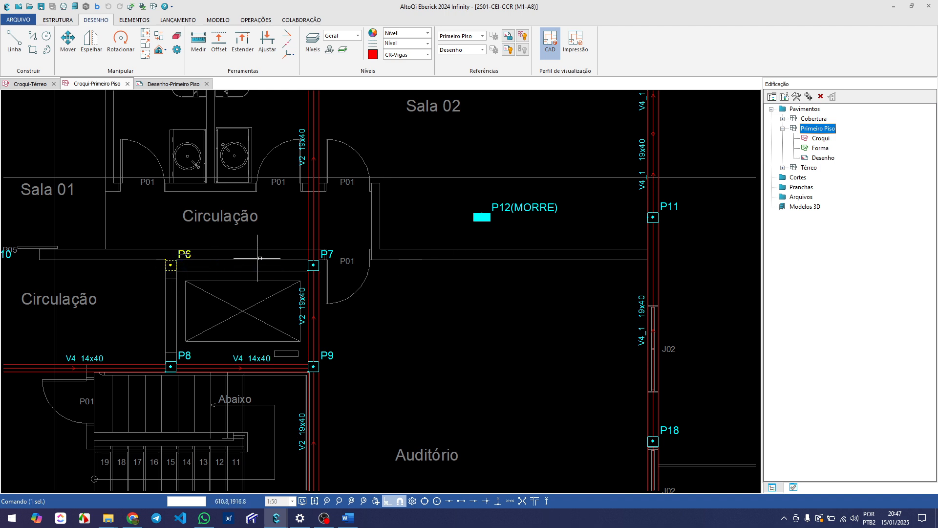
click(313, 263)
shift+click(171, 264)
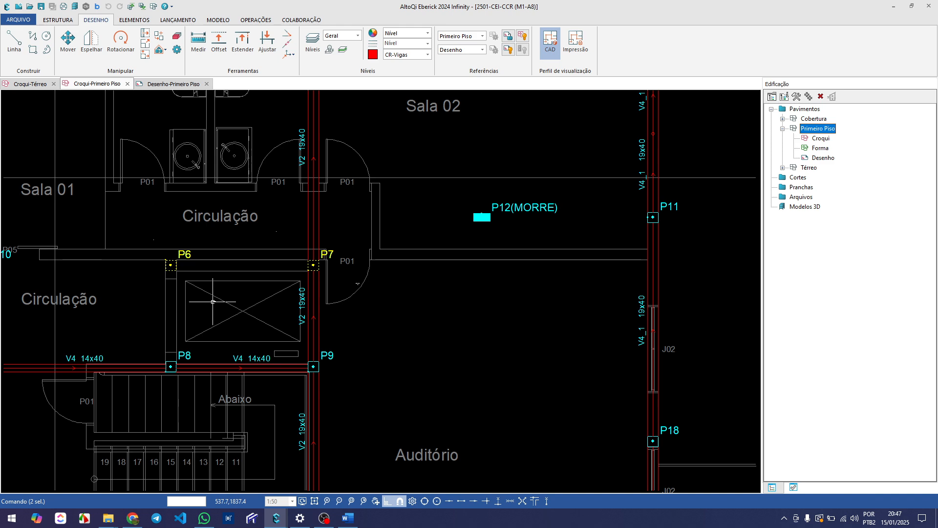
scroll(213, 301, up, 3)
key(Escape)
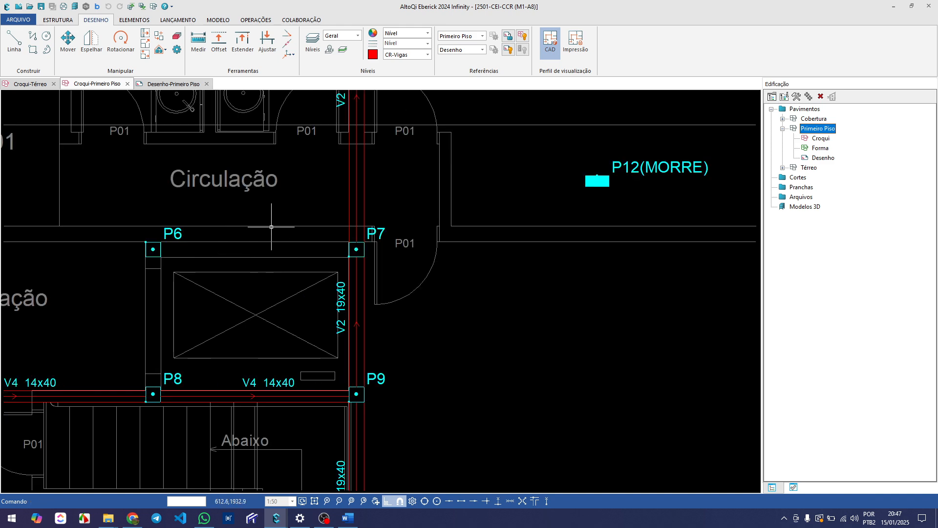
Examine the wall line running from pillar P10 past P6 and P7 to the outer beam near P11
scroll(261, 247, down, 2)
scroll(261, 247, down, 2)
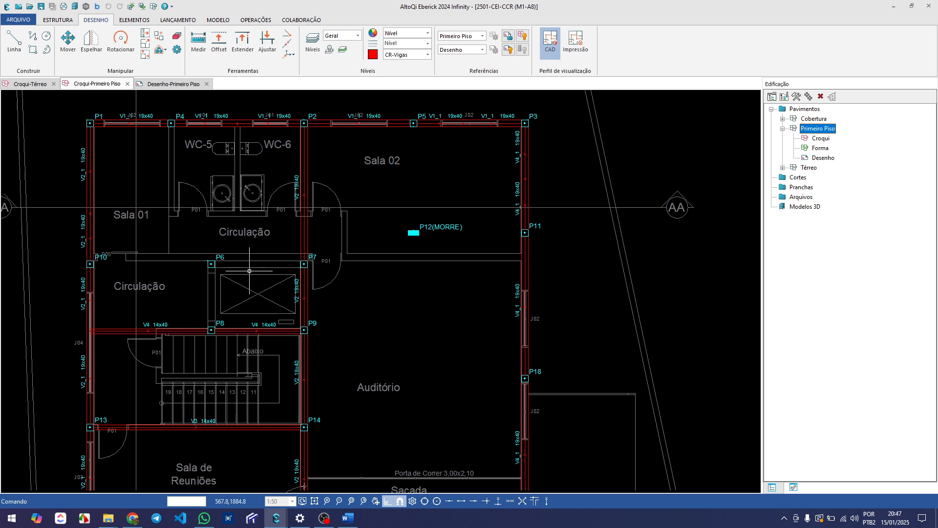
middle_drag(277, 289, 243, 287)
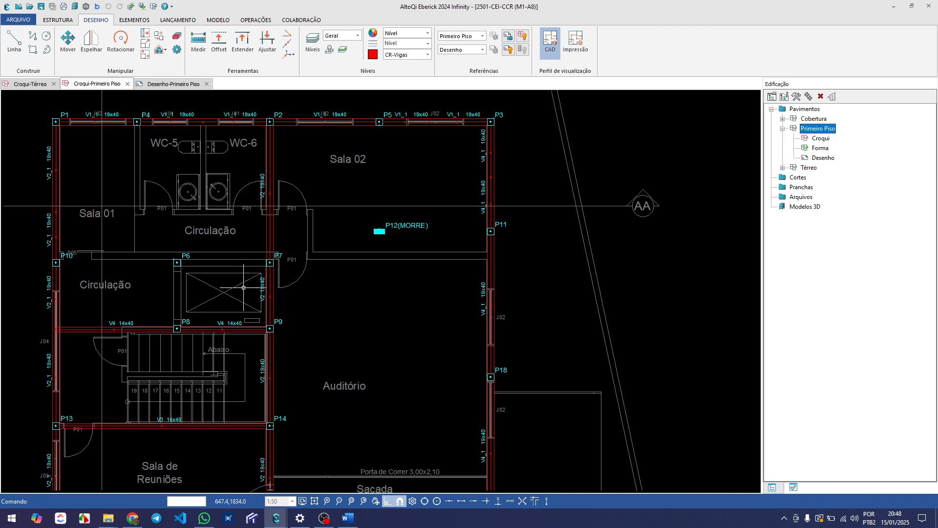
middle_drag(136, 279, 150, 273)
scroll(74, 267, up, 1)
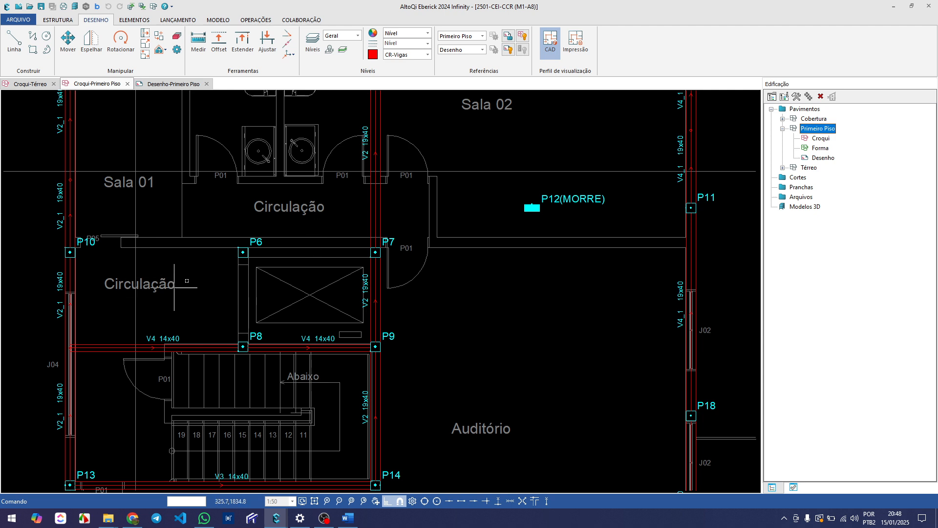
scroll(188, 294, down, 2)
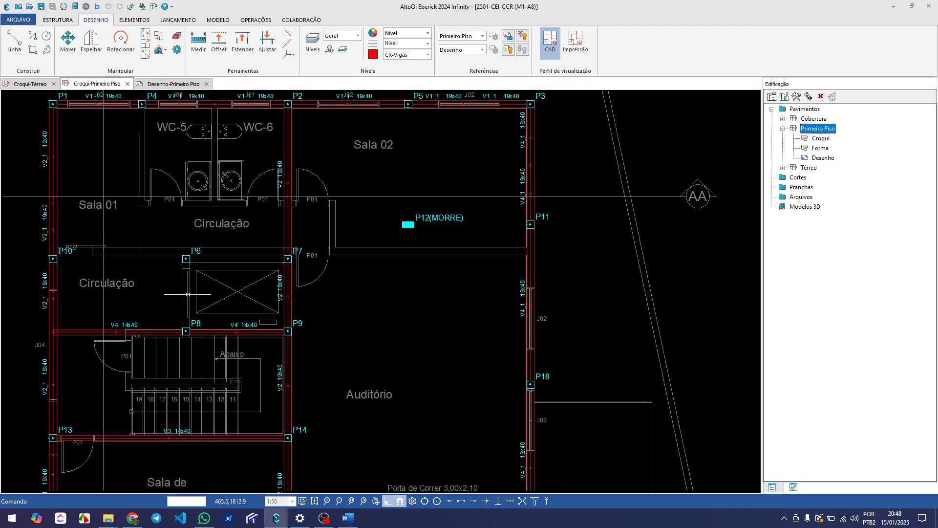
mouse_move(188, 294)
middle_down()
mouse_move(194, 263)
mouse_move(138, 233)
mouse_move(182, 237)
mouse_move(181, 268)
mouse_move(213, 283)
middle_up()
scroll(182, 237, down, 2)
scroll(212, 288, up, 2)
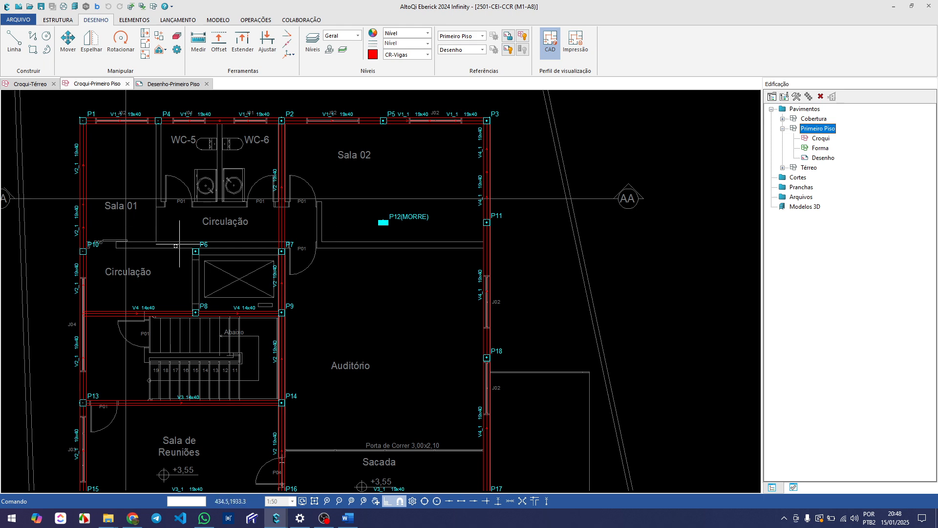
scroll(300, 250, down, 3)
middle_drag(304, 262, 253, 273)
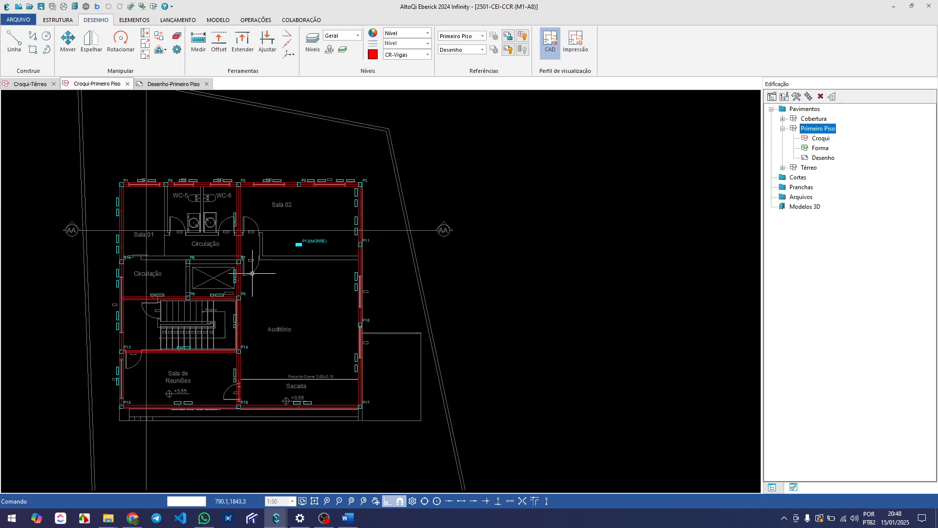
scroll(252, 273, up, 3)
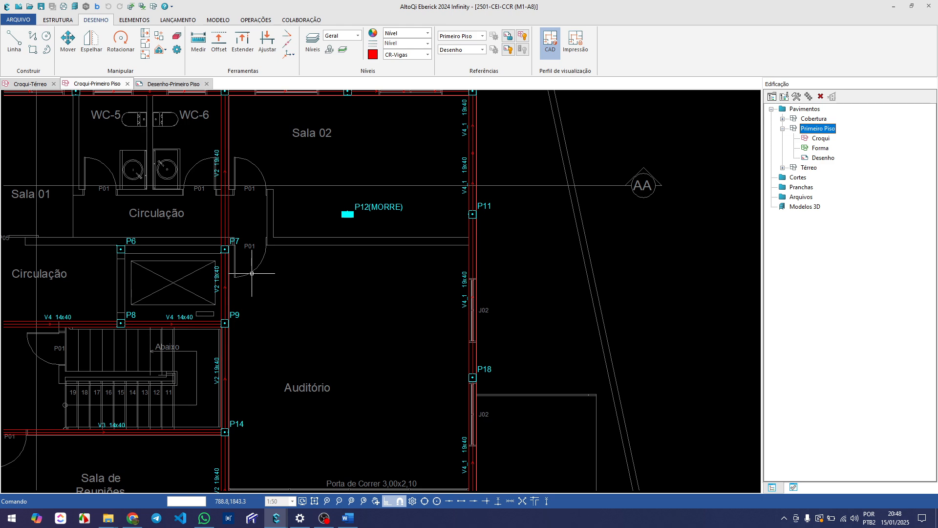
scroll(249, 273, down, 3)
scroll(183, 267, up, 3)
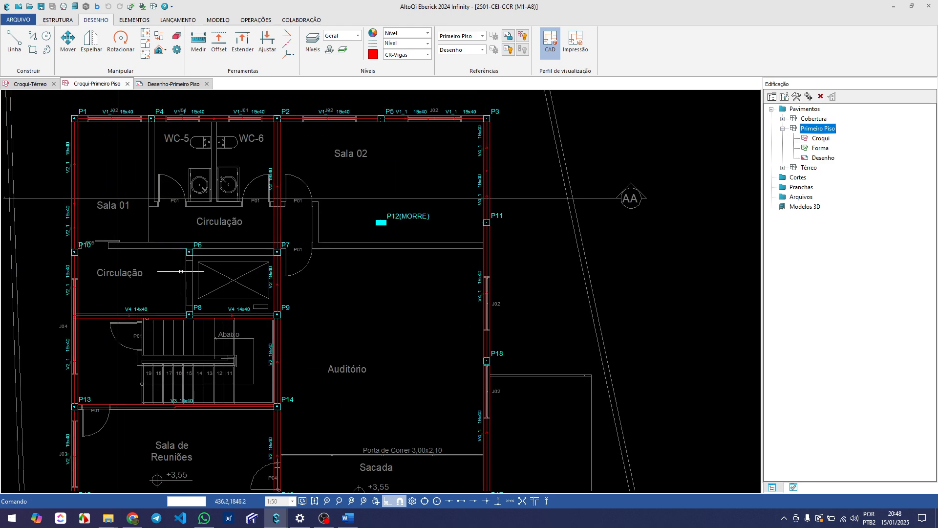
middle_drag(181, 271, 159, 265)
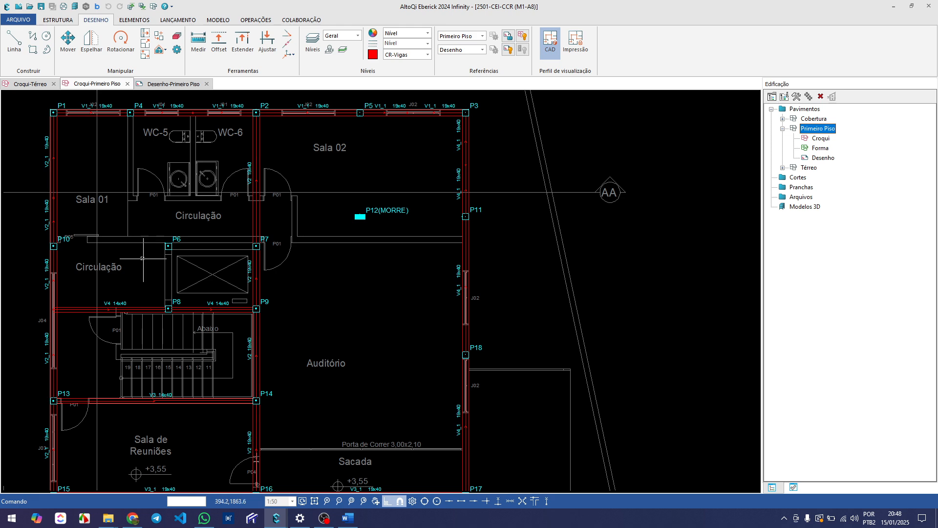
scroll(108, 239, up, 2)
scroll(128, 266, down, 2)
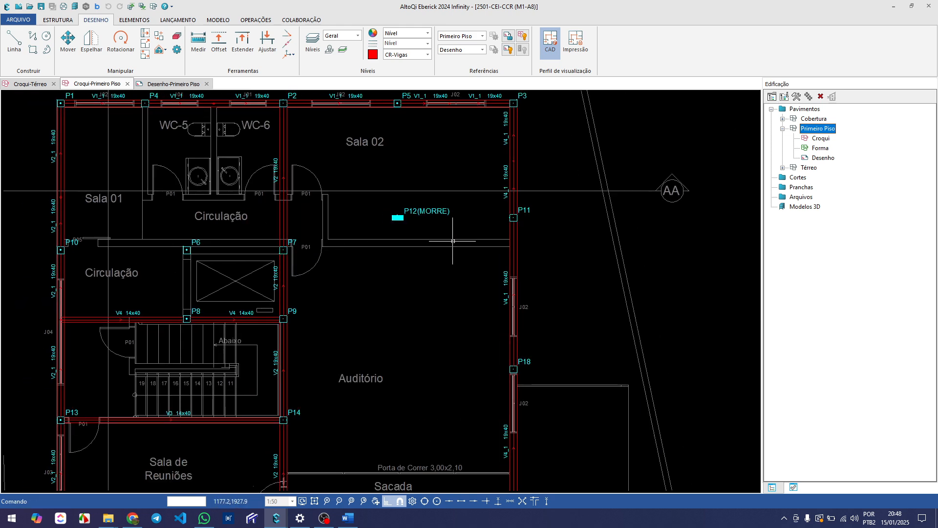
middle_drag(208, 251, 230, 242)
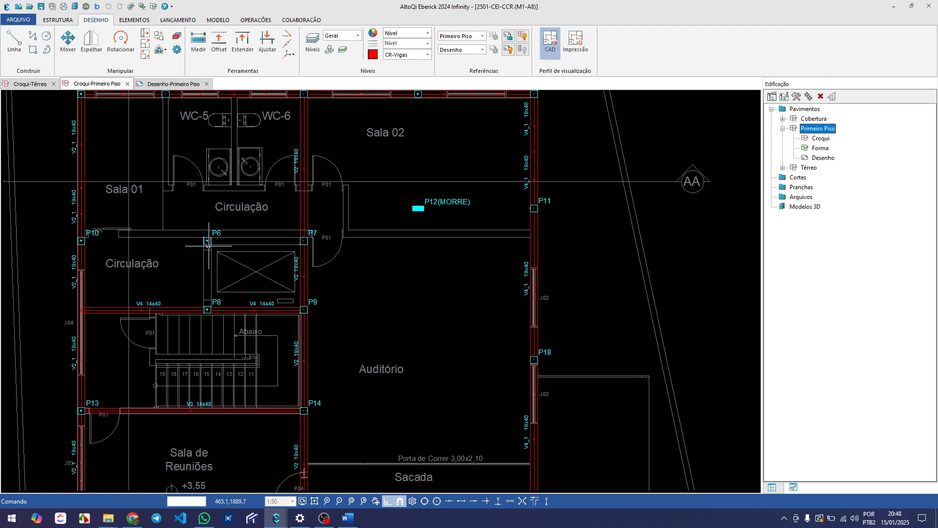
Lay out a rectangular 19x40 cm external beam from P10 through P6 and P7 to the outer V4_1 beam just below P11
scroll(157, 240, up, 2)
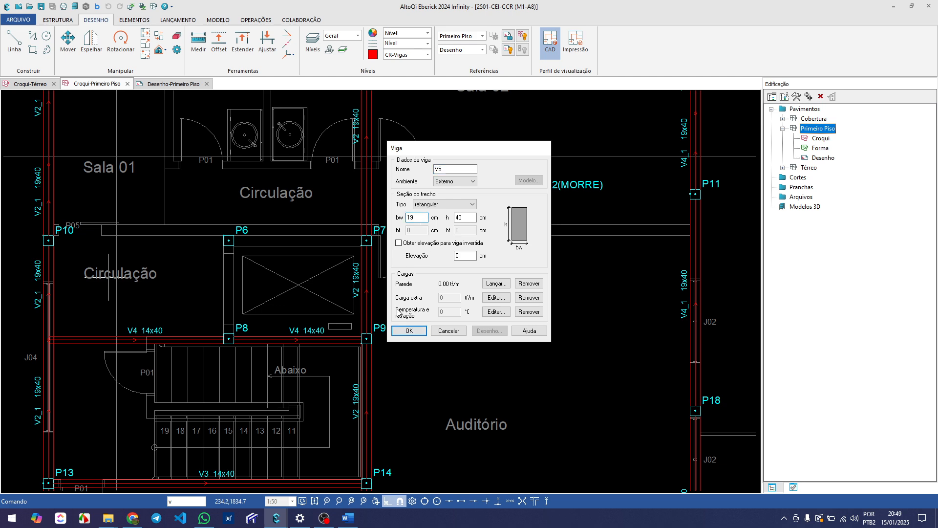
click(402, 329)
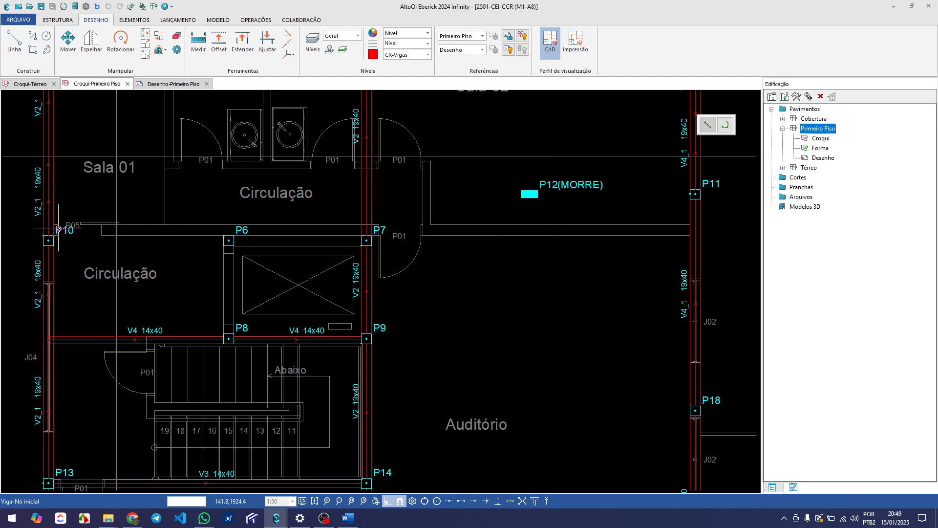
scroll(58, 229, up, 2)
click(58, 228)
scroll(59, 228, up, 3)
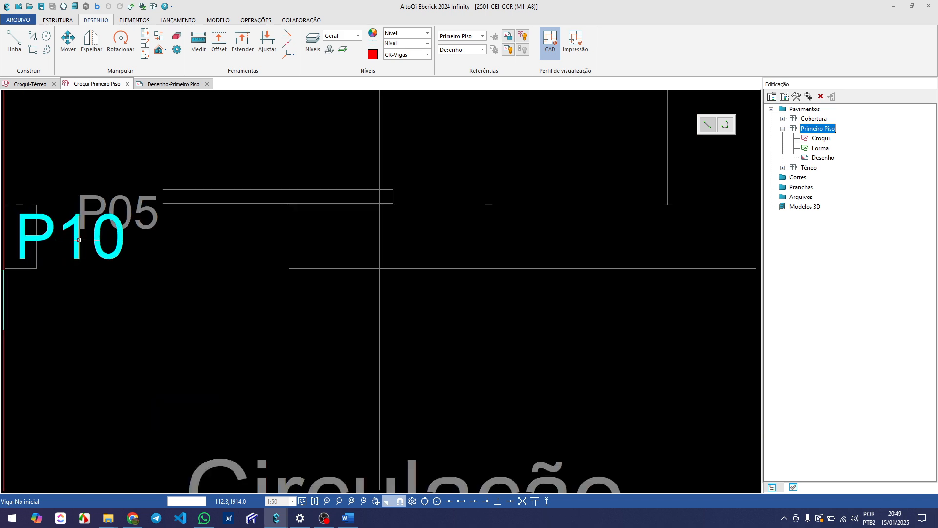
scroll(76, 240, down, 5)
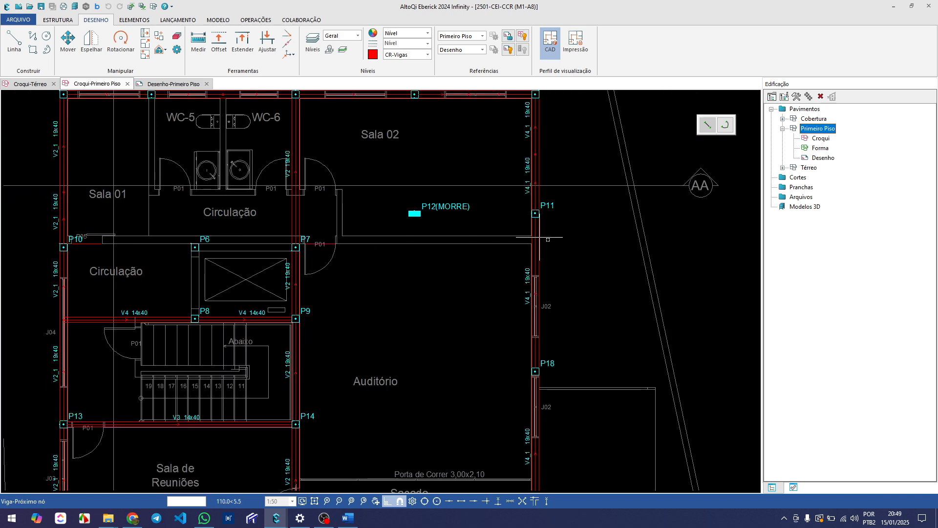
scroll(546, 241, up, 4)
scroll(546, 240, up, 2)
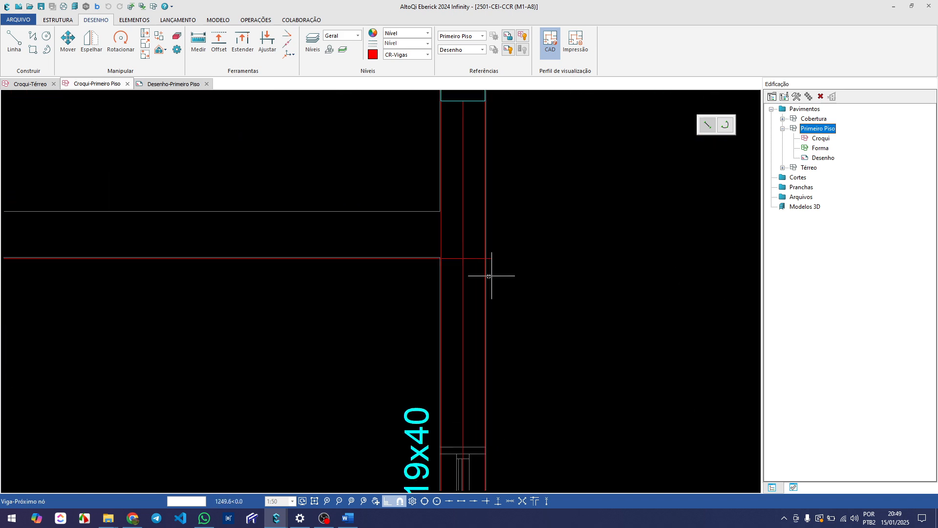
click(463, 283)
scroll(402, 331, down, 2)
key(Escape)
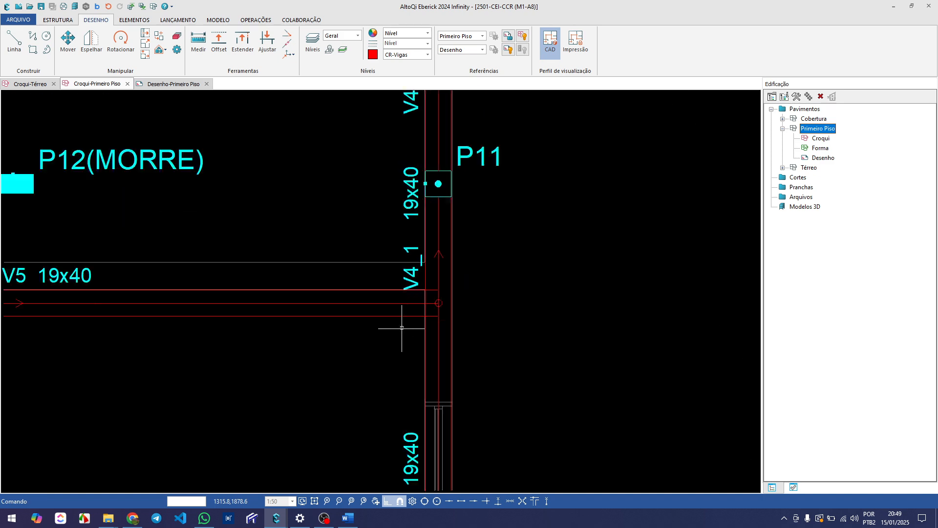
Examine beam V5 along its whole run and compare it with the Circulação and Sala 02 wall and door P01
scroll(402, 328, down, 4)
scroll(283, 299, up, 2)
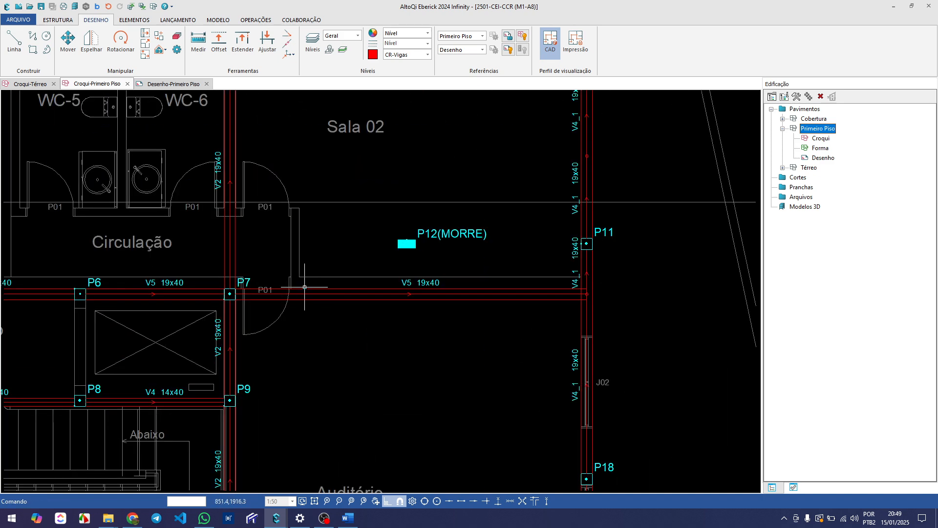
middle_drag(309, 298, 352, 287)
middle_drag(152, 293, 269, 286)
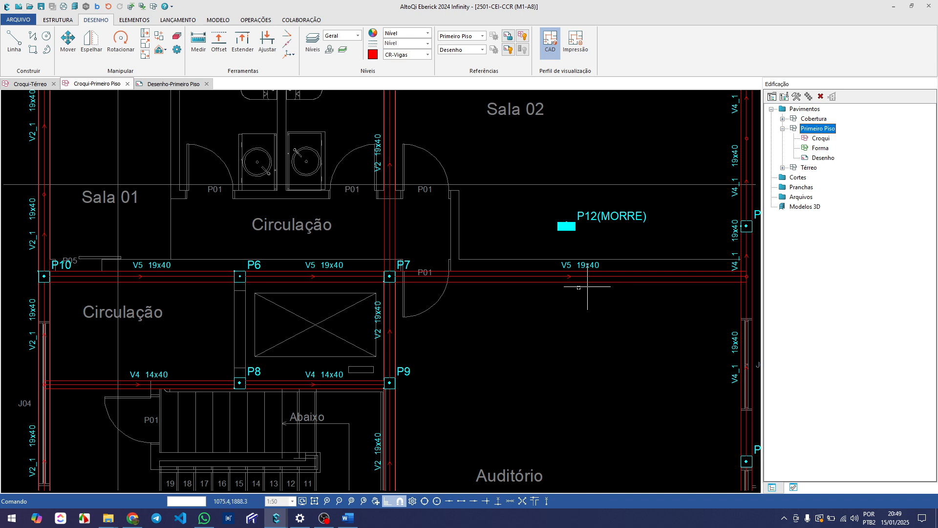
middle_drag(82, 296, 63, 272)
middle_drag(184, 266, 218, 275)
scroll(188, 242, up, 1)
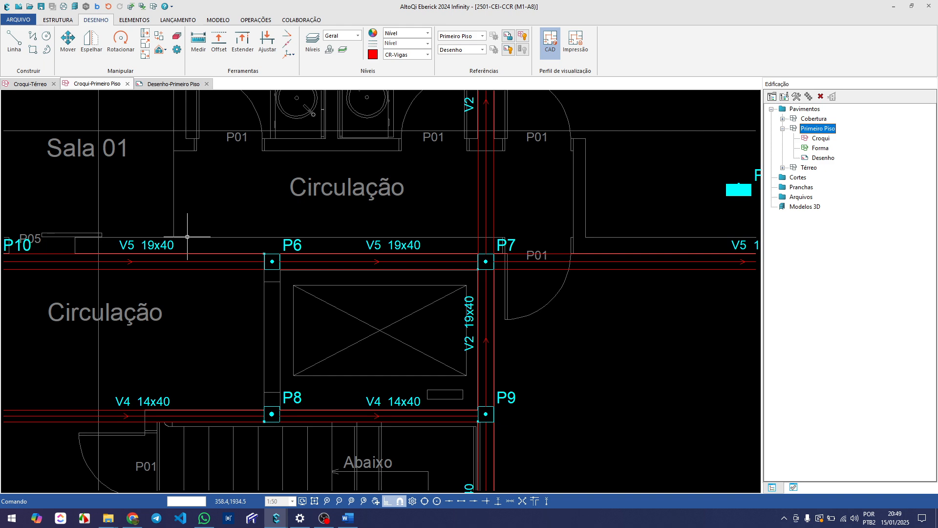
scroll(185, 272, down, 2)
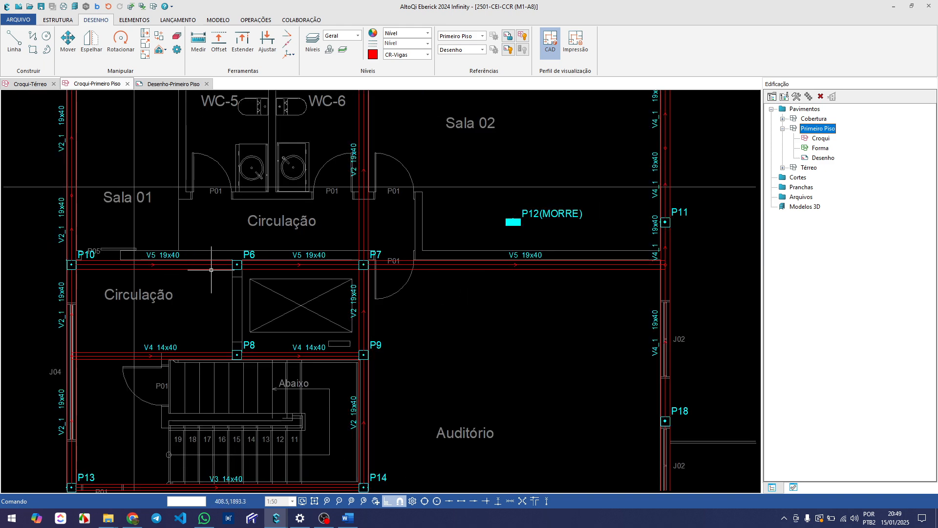
scroll(171, 279, down, 3)
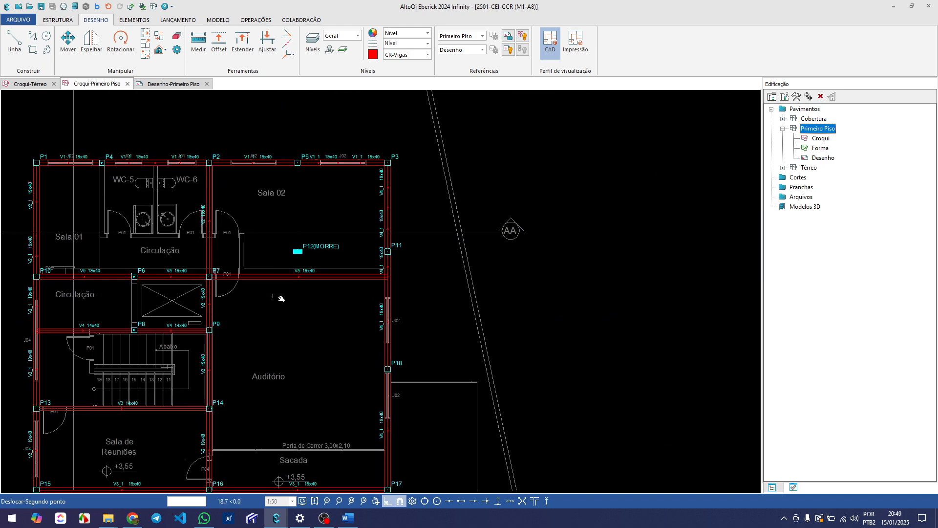
scroll(300, 254, up, 2)
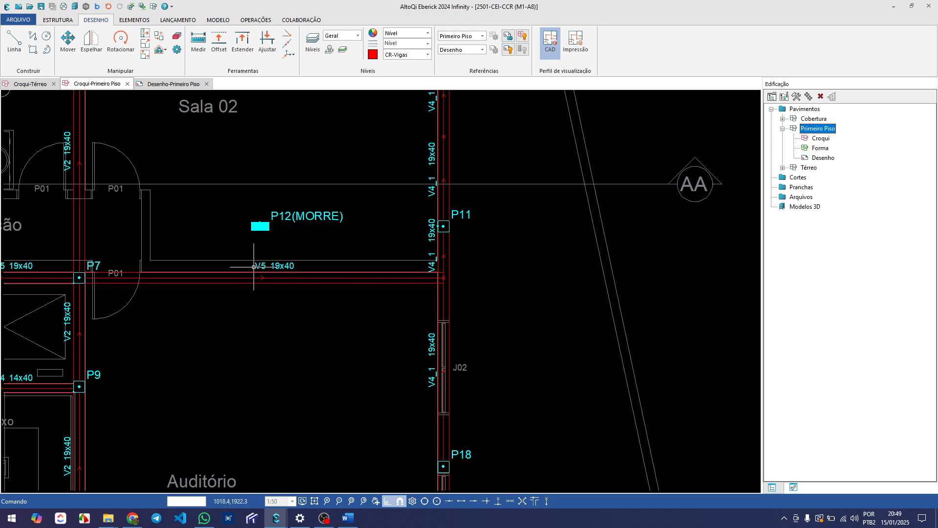
scroll(254, 266, down, 2)
mouse_move(170, 273)
middle_down()
mouse_move(225, 262)
mouse_move(237, 281)
mouse_move(263, 272)
middle_up()
middle_drag(332, 284, 327, 281)
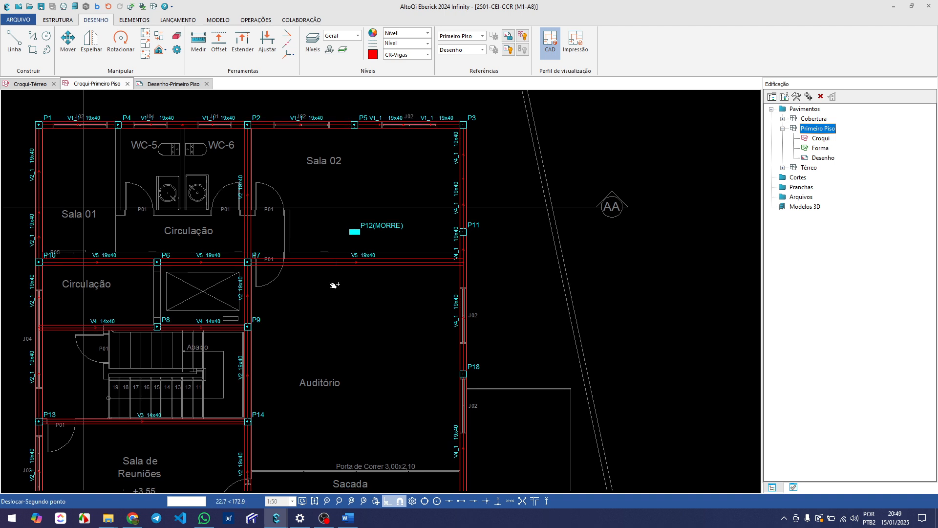
mouse_move(336, 283)
middle_down()
mouse_move(306, 262)
mouse_move(327, 244)
middle_up()
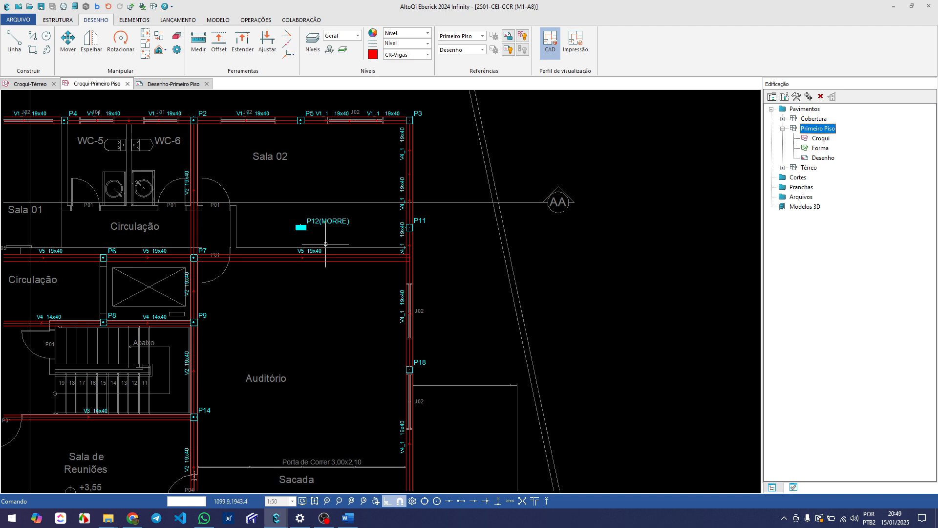
middle_drag(394, 256, 372, 252)
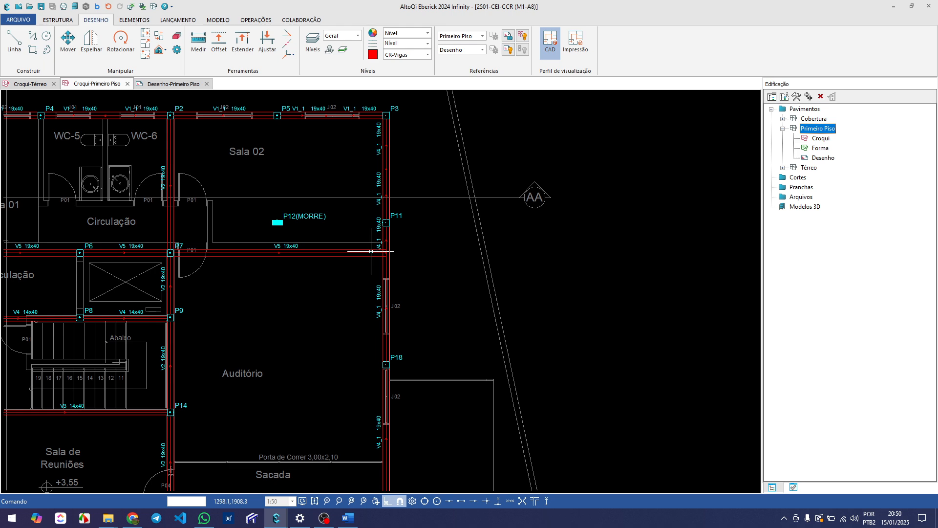
Lay out a rectangular 19x40 cm external beam from P8 up to P6 along the elevator shaft wall, with its edge on the outer wall face
scroll(371, 251, down, 3)
mouse_move(229, 274)
middle_down()
mouse_move(264, 260)
mouse_move(195, 265)
mouse_move(237, 281)
middle_up()
scroll(194, 245, up, 2)
scroll(218, 270, up, 2)
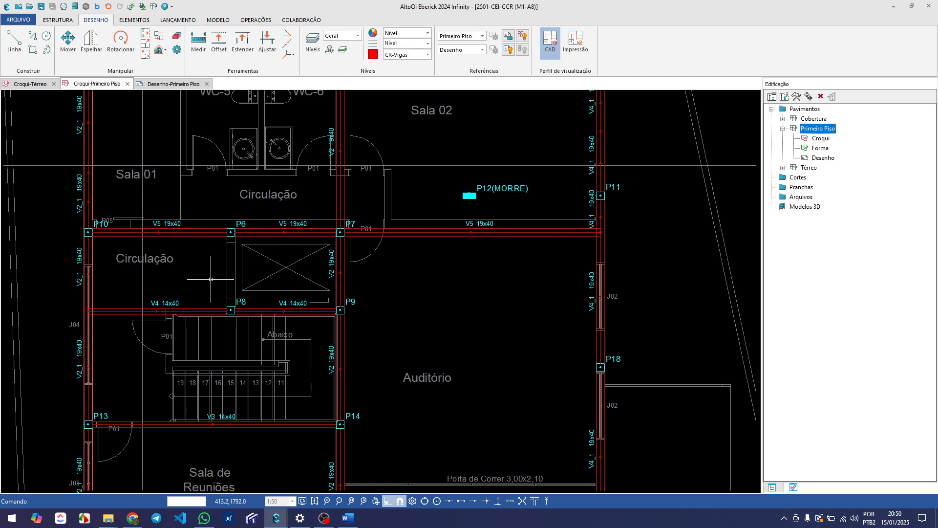
key(Return)
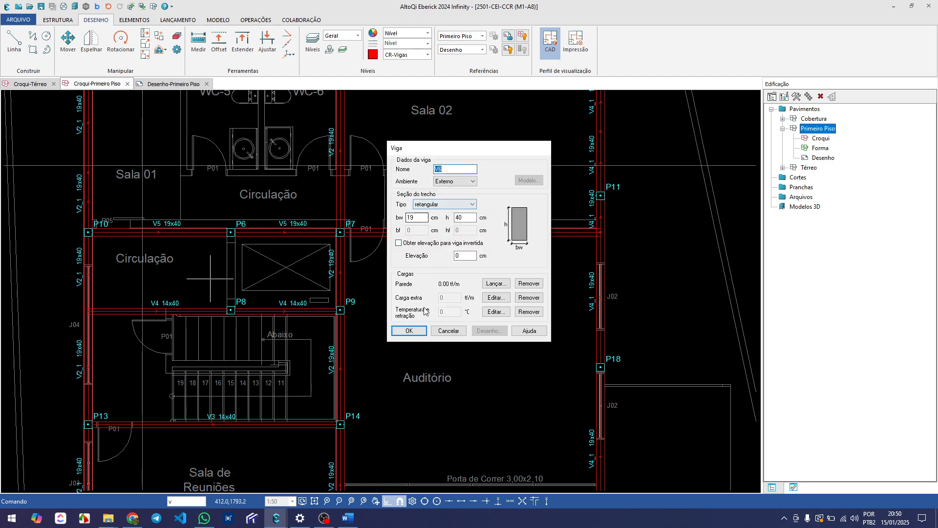
click(414, 335)
scroll(264, 300, up, 3)
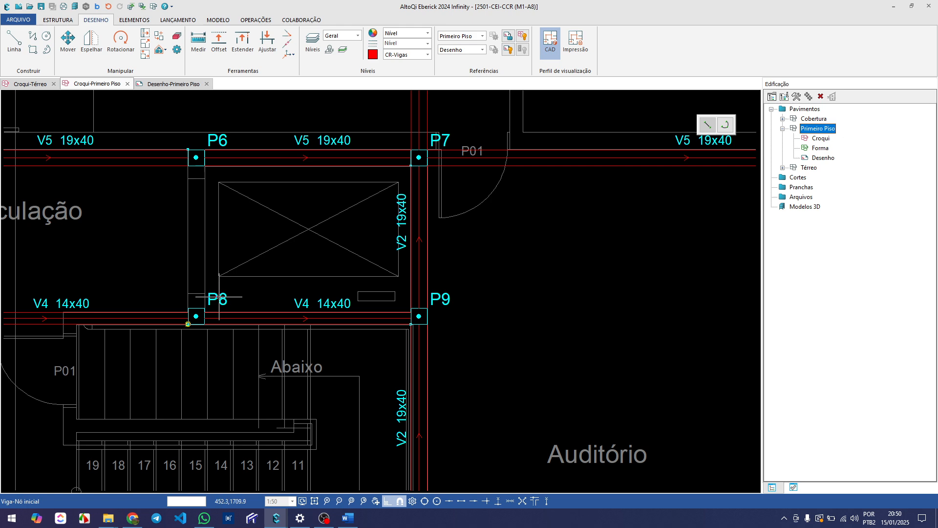
scroll(218, 296, down, 3)
scroll(212, 243, up, 4)
click(217, 164)
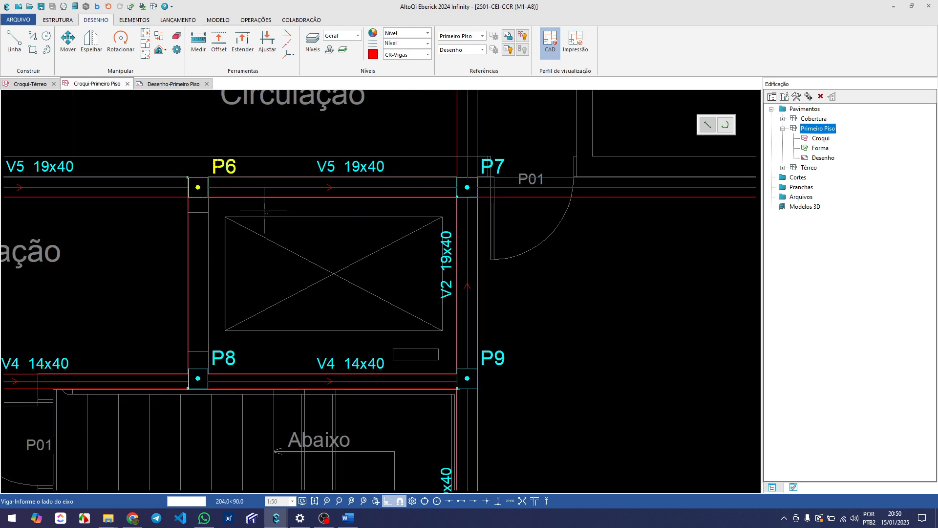
click(298, 237)
scroll(298, 237, down, 5)
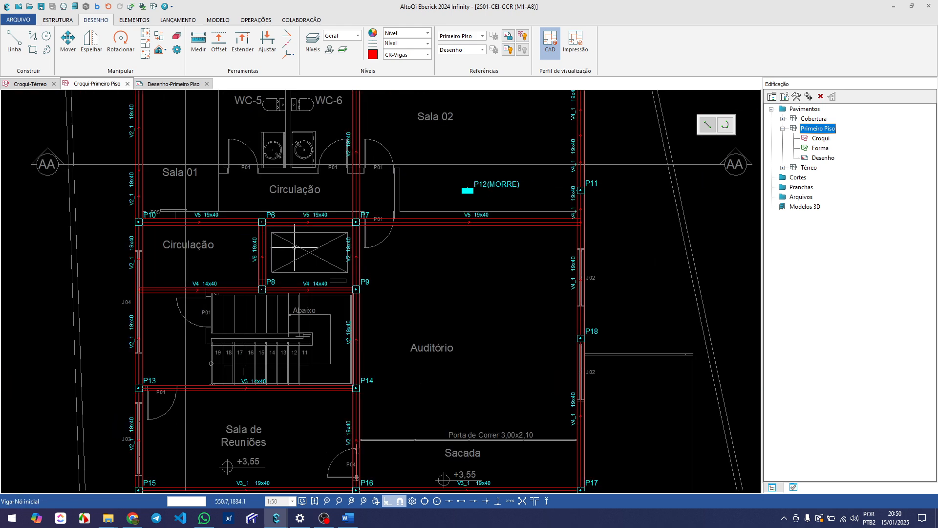
middle_drag(319, 337, 283, 282)
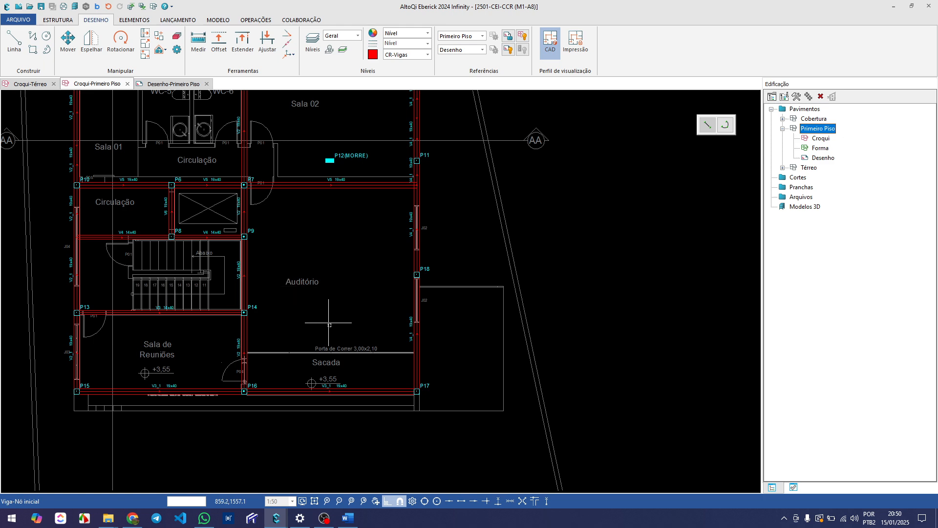
End beam placement and review the beam layout from the Auditório up to Sala 01 and the WCs
mouse_move(330, 326)
middle_down()
mouse_move(342, 301)
mouse_move(340, 324)
middle_up()
scroll(340, 324, down, 3)
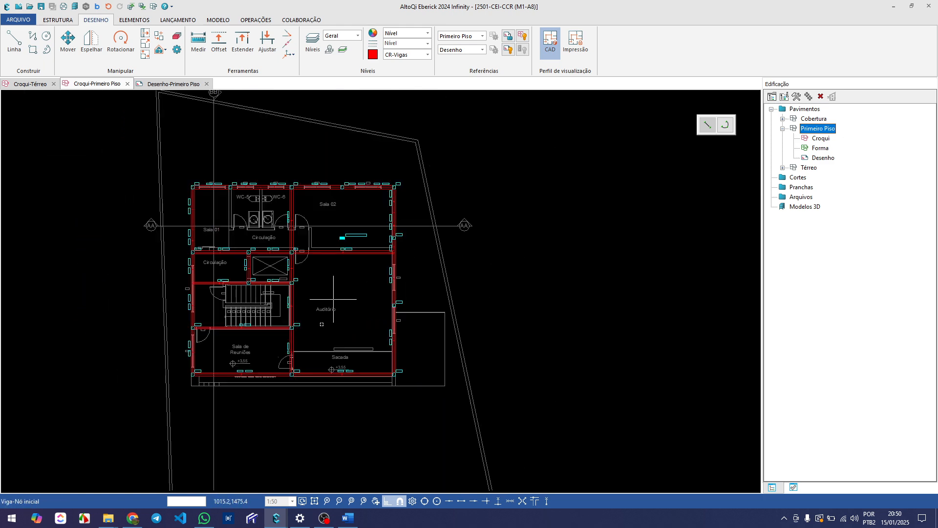
middle_drag(340, 280, 314, 322)
scroll(316, 322, up, 4)
key(Escape)
middle_drag(106, 179, 160, 212)
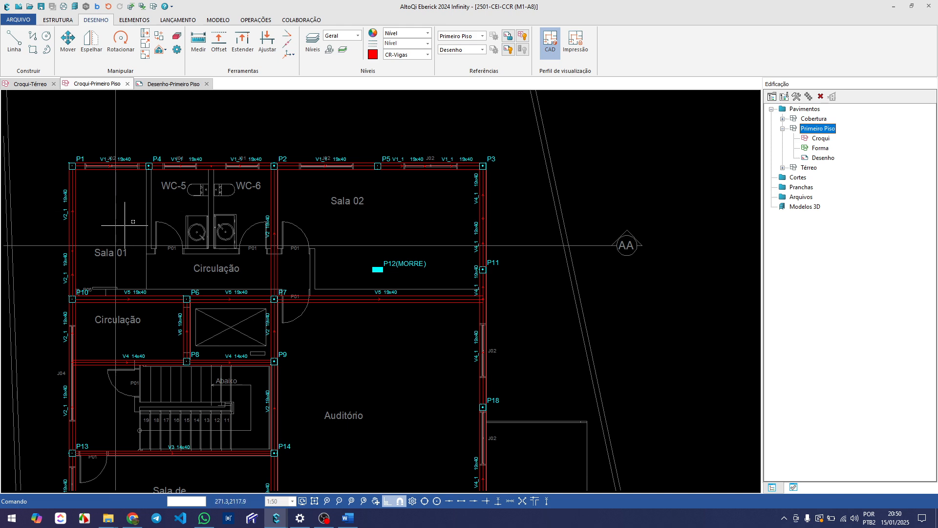
scroll(94, 195, up, 2)
middle_drag(96, 189, 125, 203)
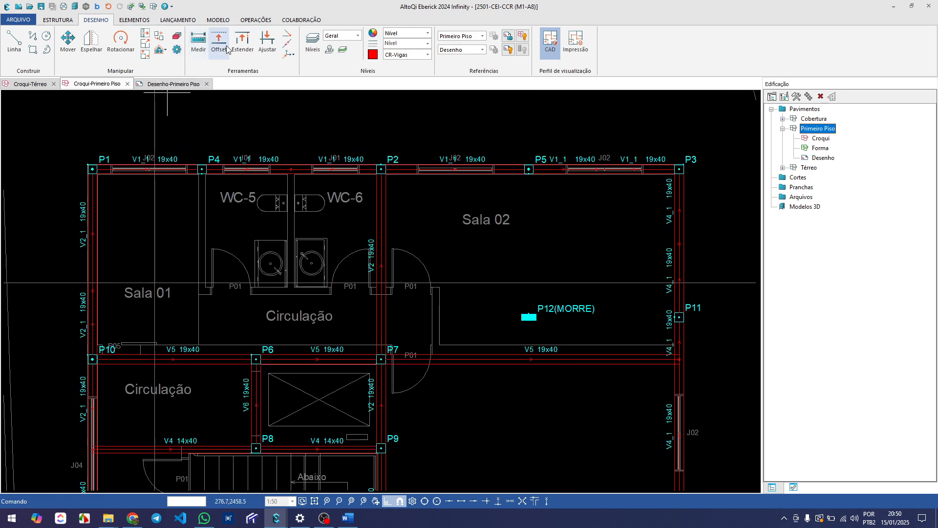
Measure diagonally across the beam panel over Sala 01, the WCs and Circulação, from the inner corner at P1 to P7
click(199, 46)
scroll(100, 196, up, 2)
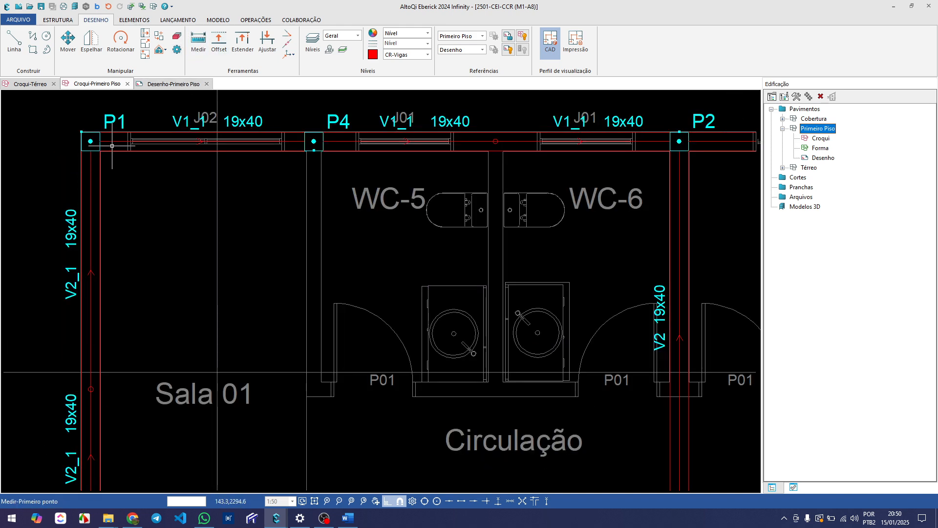
scroll(90, 154, up, 2)
click(89, 155)
scroll(91, 157, down, 4)
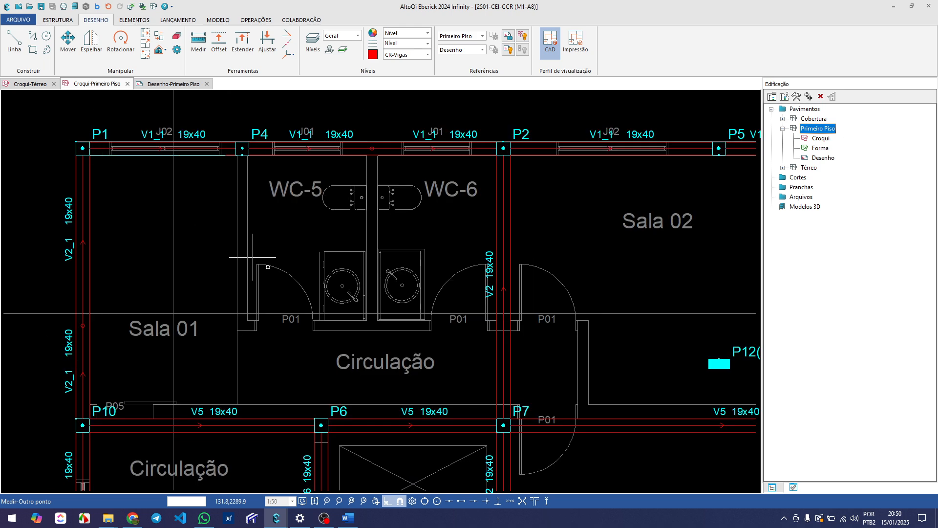
scroll(493, 425, up, 3)
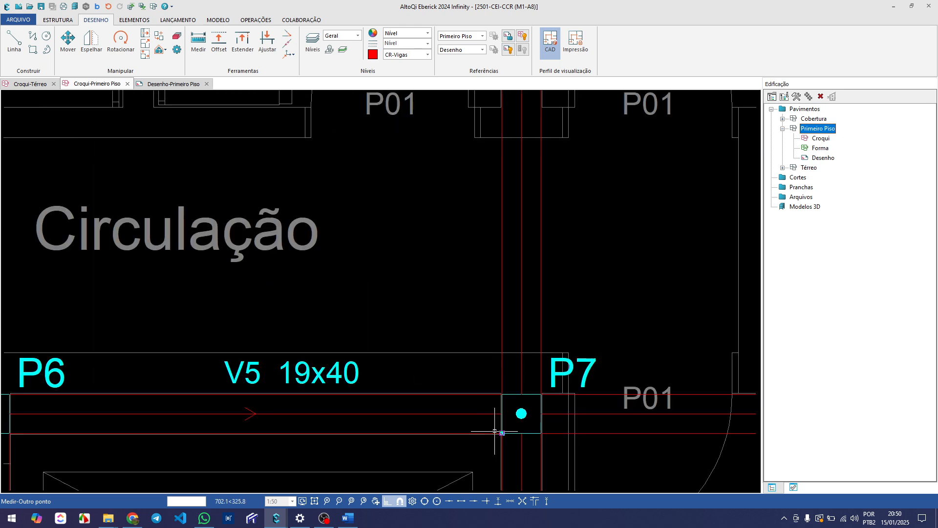
click(490, 395)
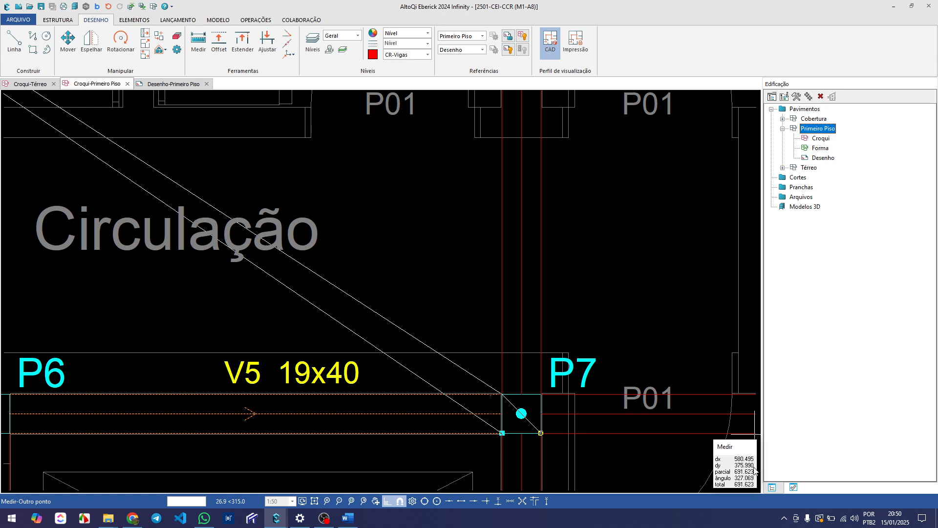
key(Escape)
Examine the panel bounded by the top outer beam and V5, including the Sala 01, WC and Circulação walls
scroll(264, 318, down, 6)
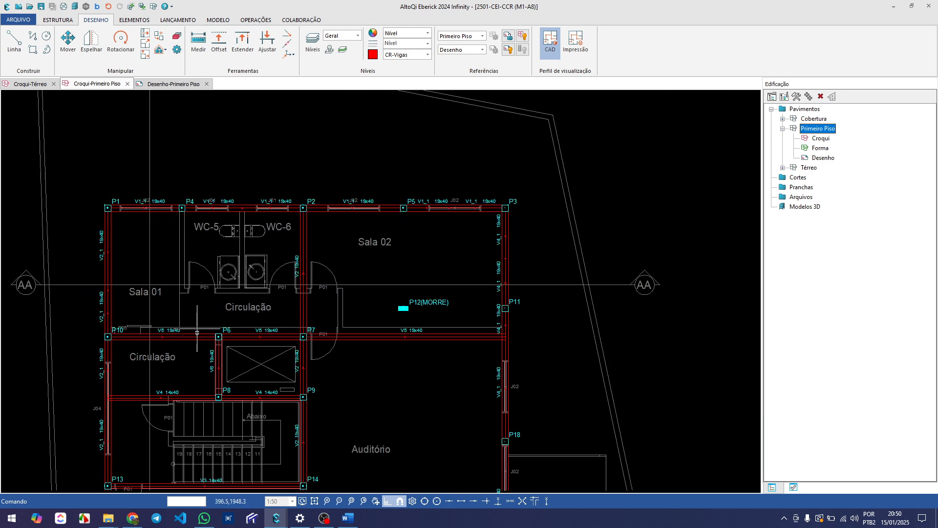
scroll(183, 340, up, 3)
scroll(186, 323, down, 3)
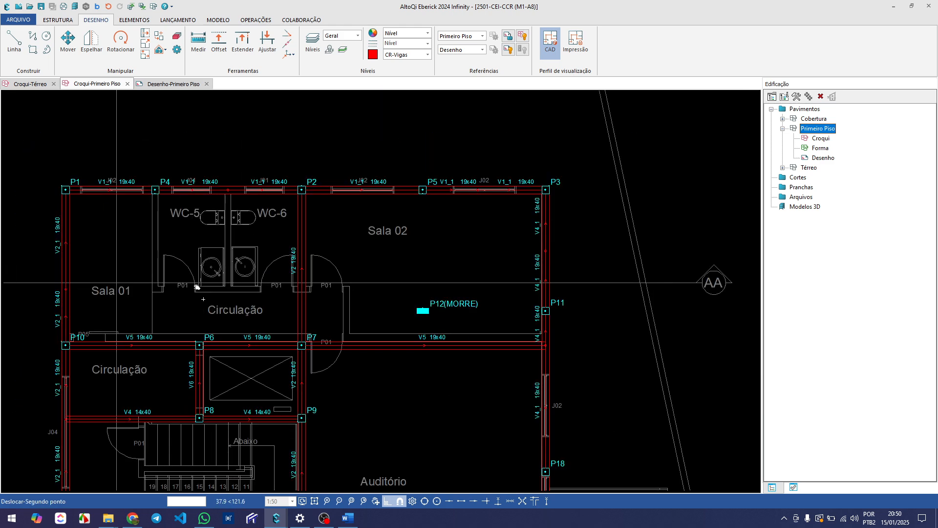
scroll(178, 263, up, 1)
middle_drag(202, 237, 191, 253)
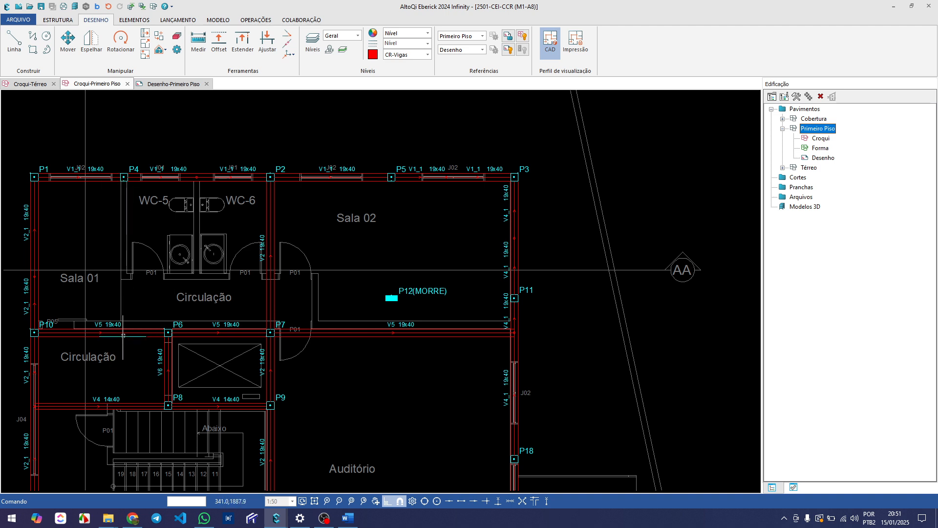
middle_drag(145, 297, 158, 304)
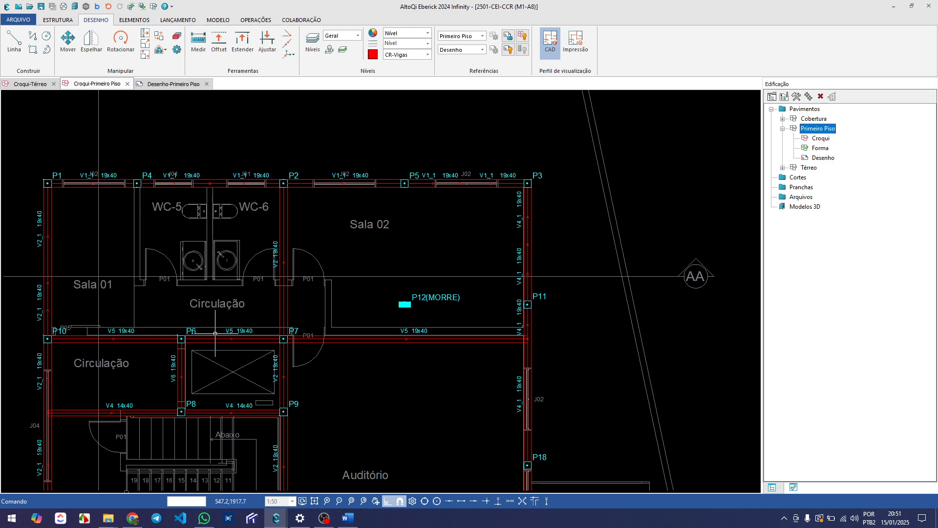
middle_drag(335, 292, 282, 299)
scroll(282, 298, down, 2)
middle_drag(292, 356, 275, 325)
scroll(327, 322, up, 4)
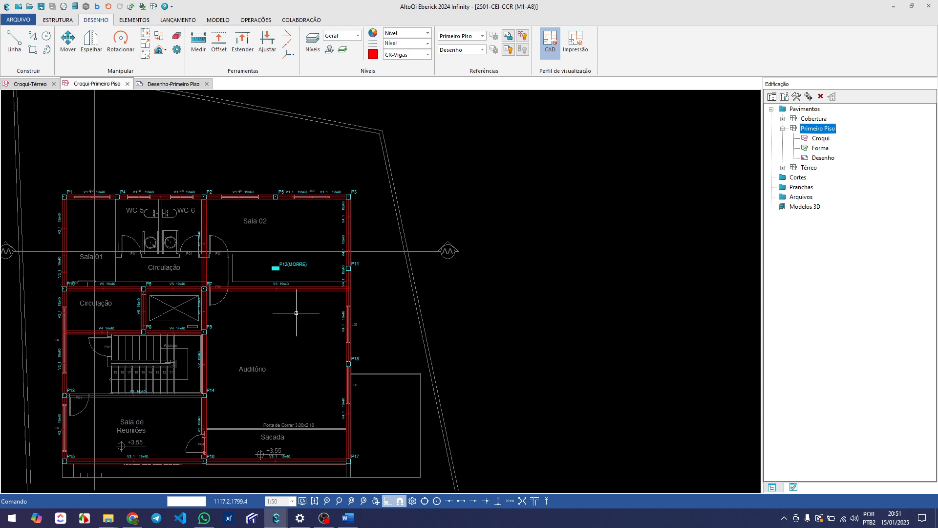
Examine the remaining panels over the staircase, Sala de Reuniões, Auditório and Sacada
scroll(368, 277, down, 1)
middle_drag(279, 339, 309, 300)
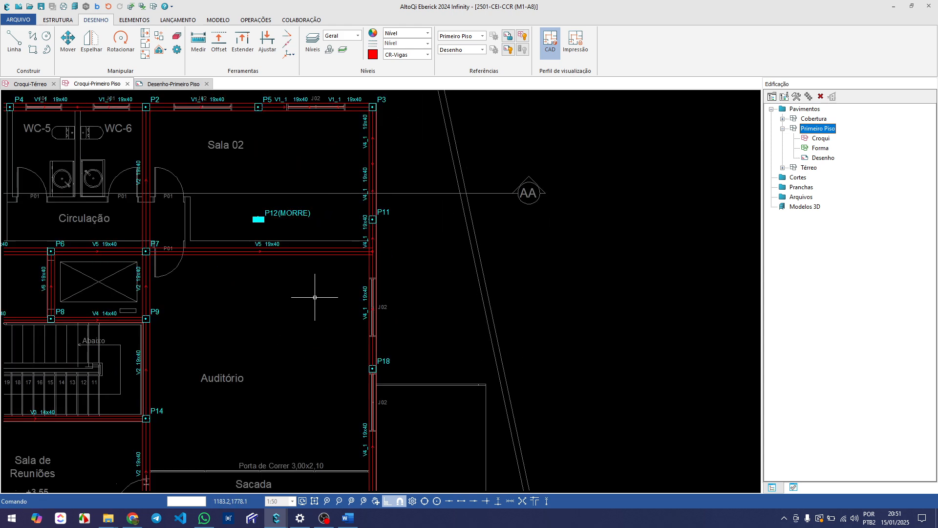
scroll(310, 299, down, 4)
scroll(120, 223, up, 4)
scroll(157, 235, down, 3)
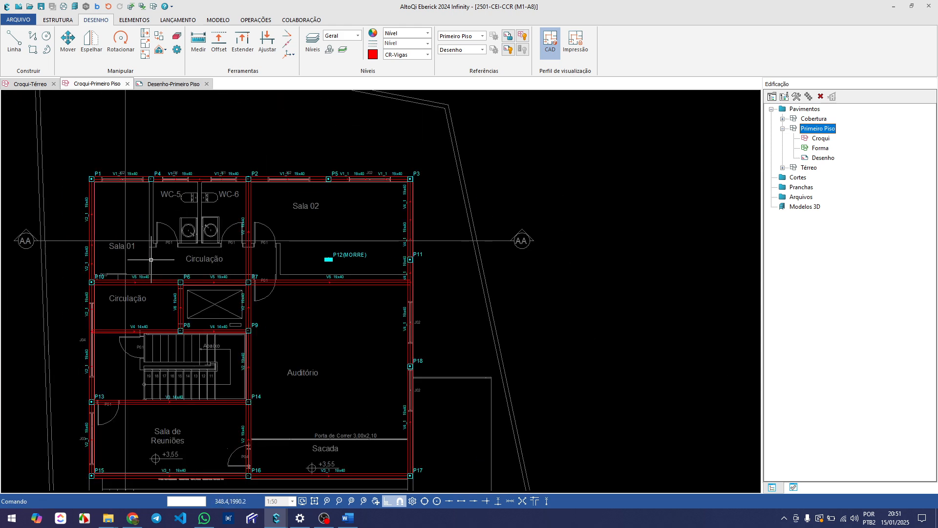
middle_drag(165, 326, 173, 287)
middle_drag(197, 363, 186, 319)
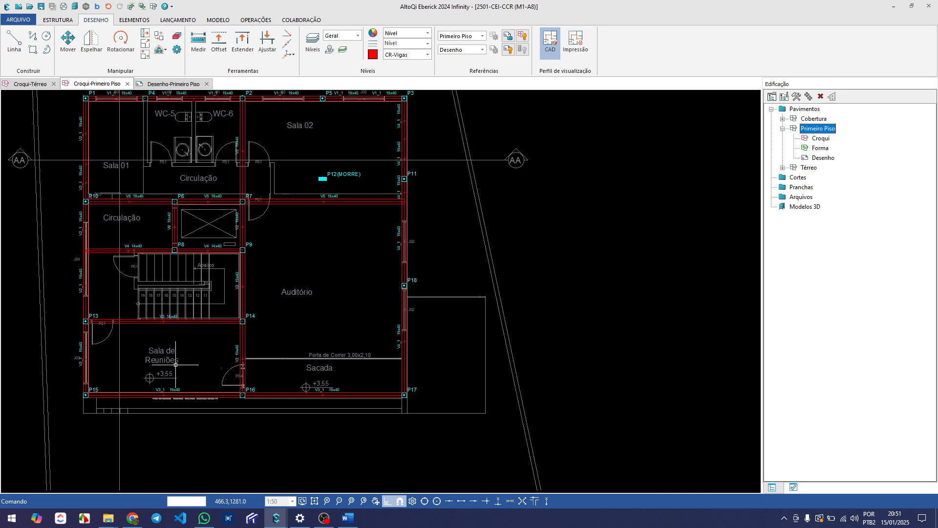
scroll(176, 364, up, 2)
scroll(156, 347, down, 1)
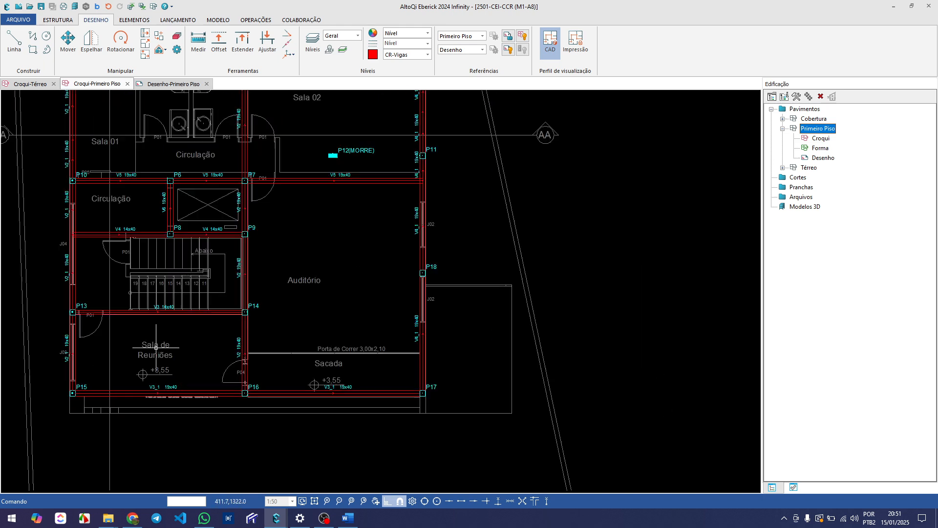
middle_drag(246, 357, 239, 323)
middle_drag(332, 329, 245, 331)
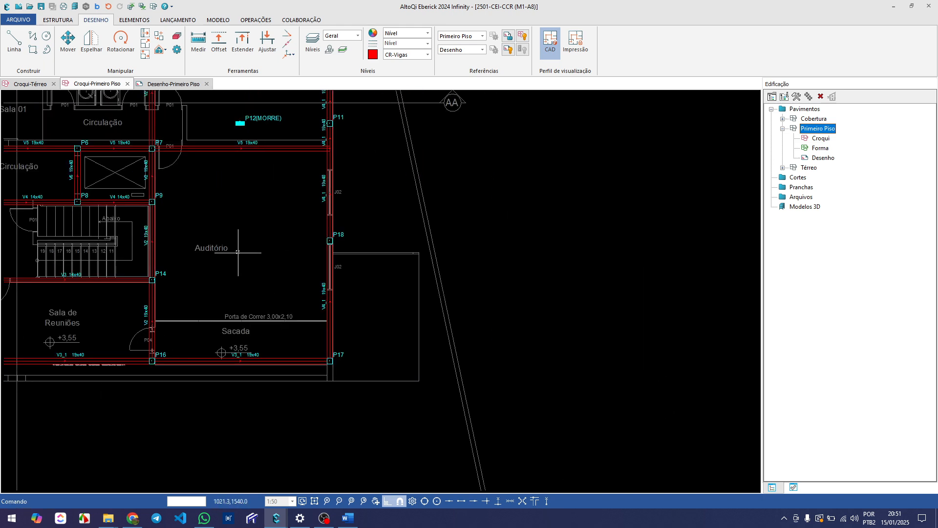
scroll(292, 179, up, 2)
middle_drag(230, 238, 279, 240)
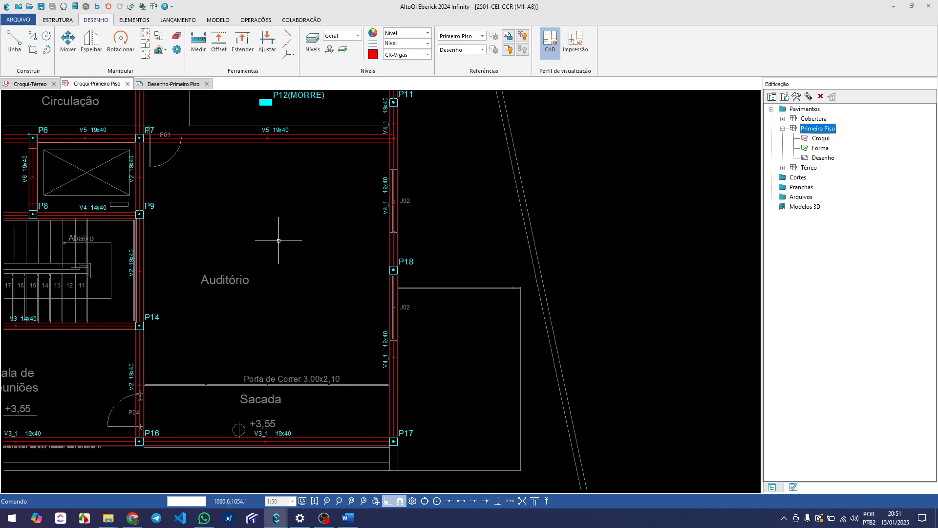
Measure diagonally across the Auditório and Sacada panel from the inner beam corner at P7 to the inner corner at P17
text(di)
key(Return)
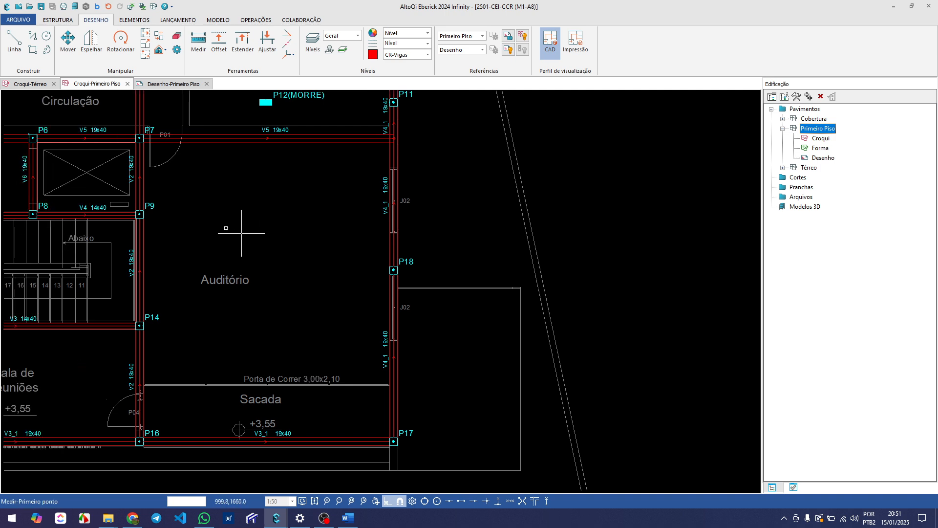
scroll(155, 116, up, 2)
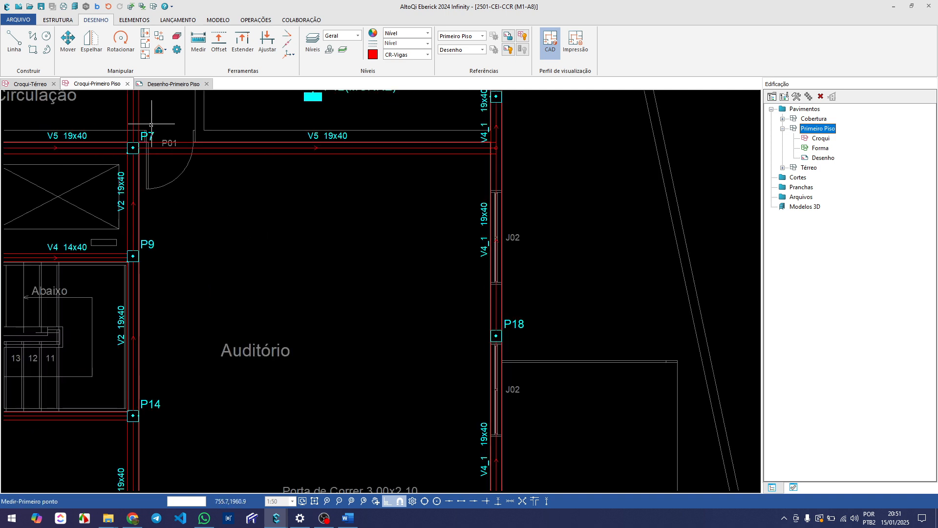
scroll(139, 159, up, 4)
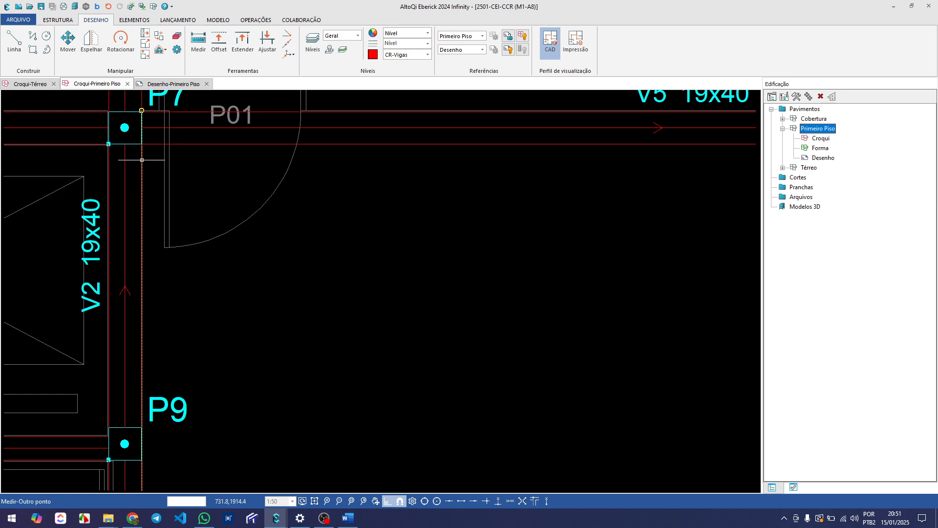
click(149, 145)
scroll(150, 142, down, 5)
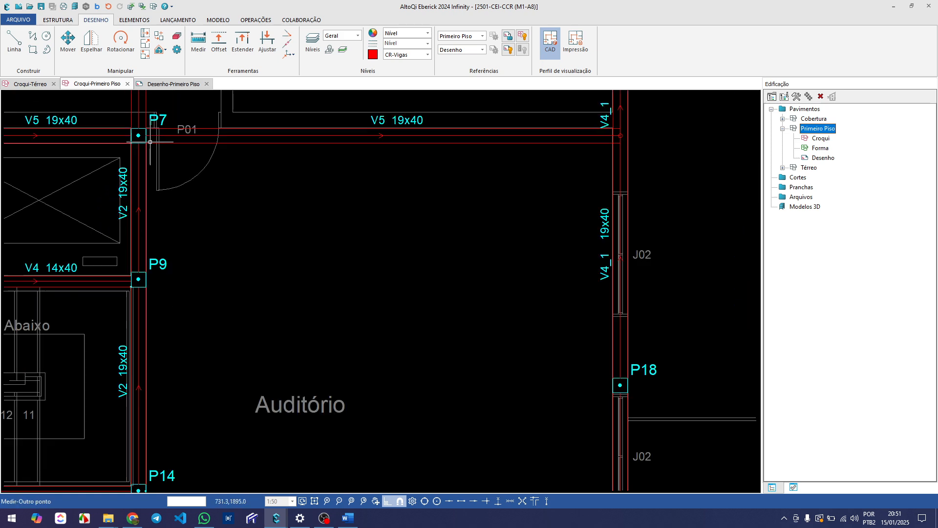
scroll(356, 325, up, 6)
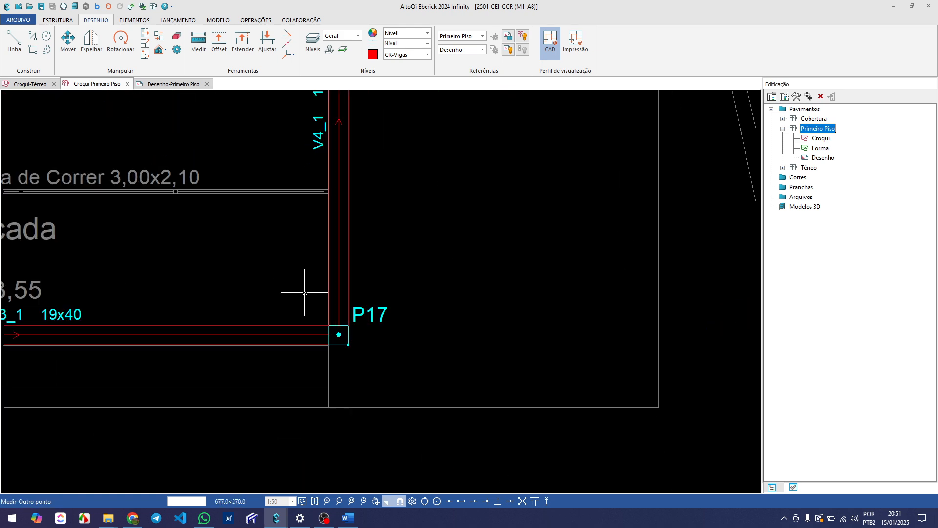
click(330, 312)
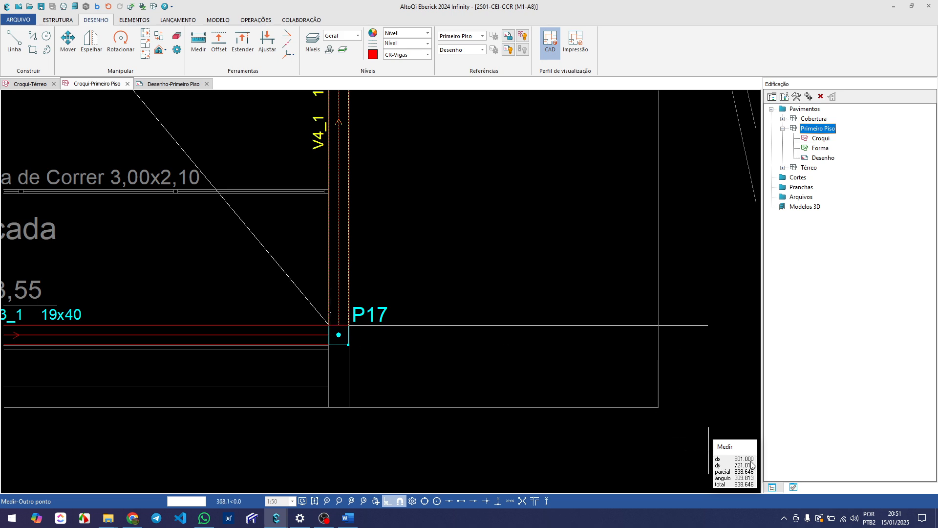
key(Escape)
Examine the Auditório and Sacada span between pillars P9, P14, P16, P17 and P18 against the surrounding beam layout
scroll(322, 374, down, 5)
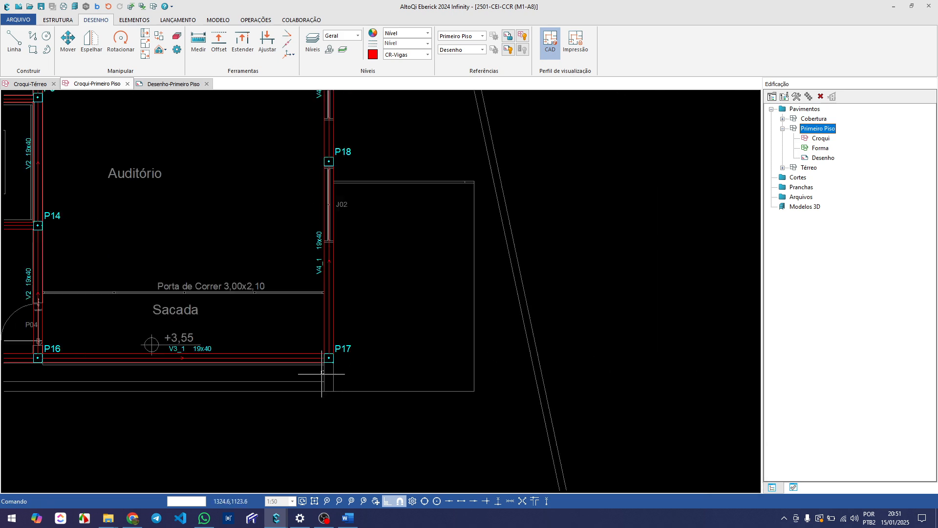
middle_drag(284, 293, 197, 329)
middle_drag(162, 304, 209, 307)
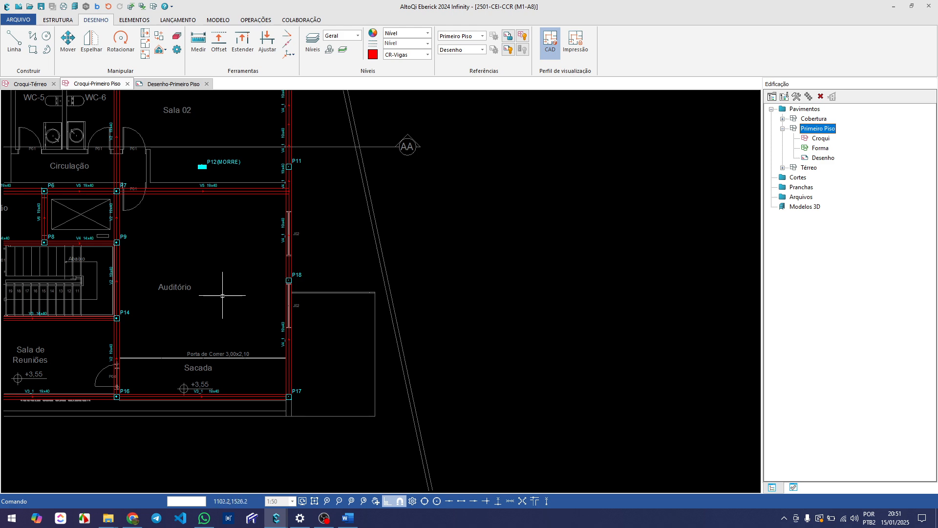
scroll(171, 292, up, 4)
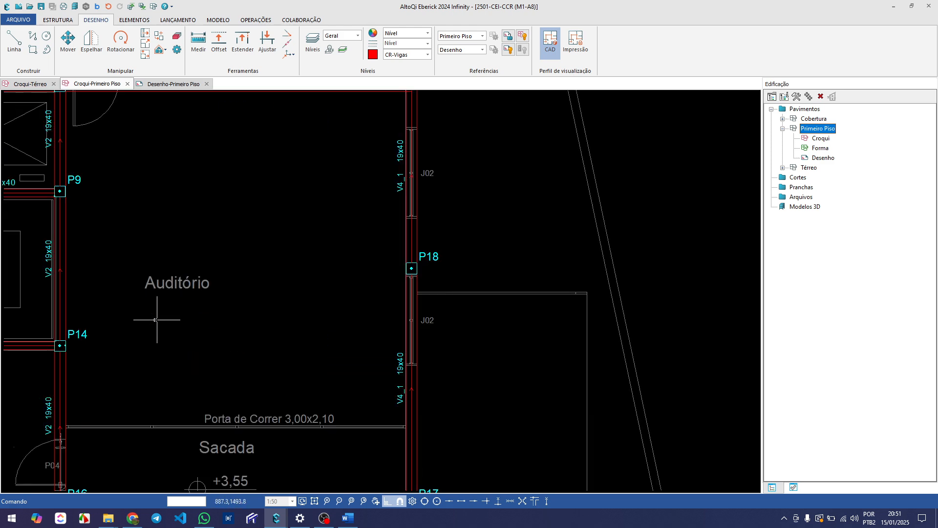
scroll(182, 296, down, 3)
scroll(182, 295, down, 2)
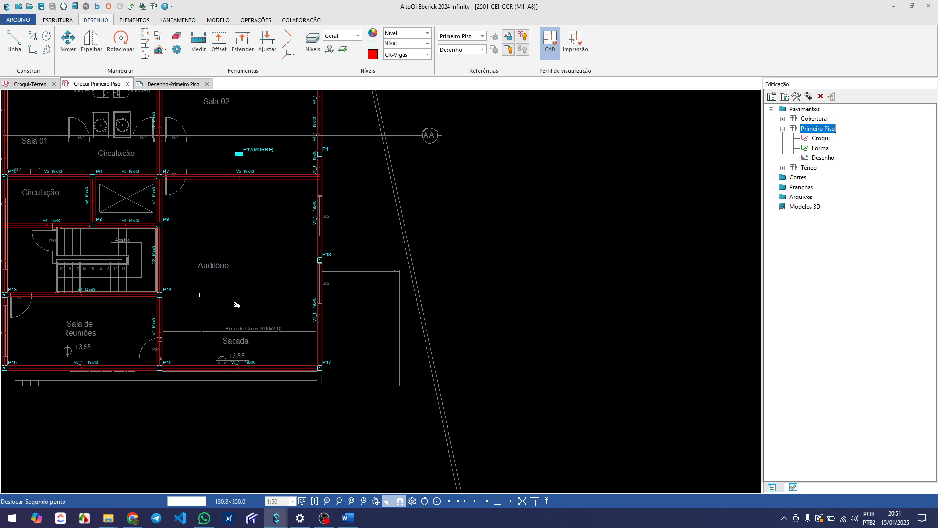
middle_drag(201, 292, 238, 304)
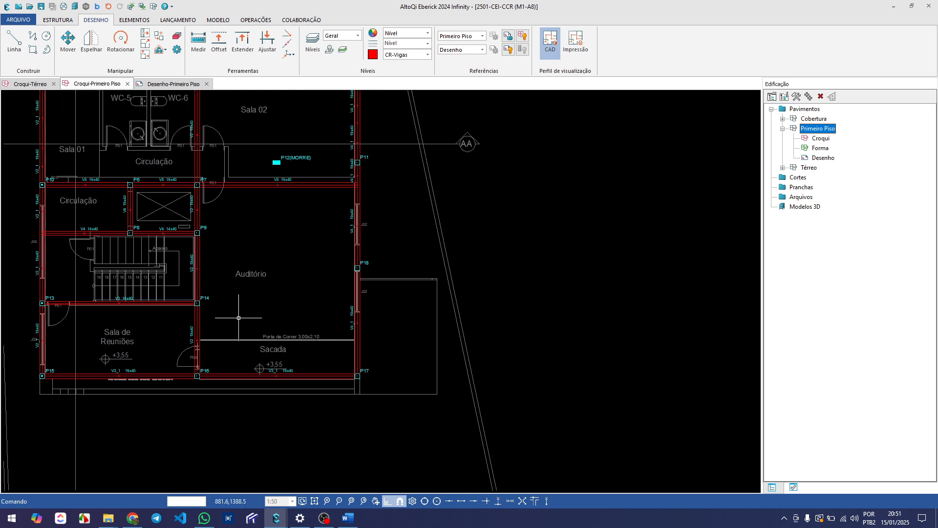
scroll(237, 307, down, 1)
scroll(228, 292, up, 2)
middle_drag(229, 292, 268, 331)
scroll(268, 331, down, 2)
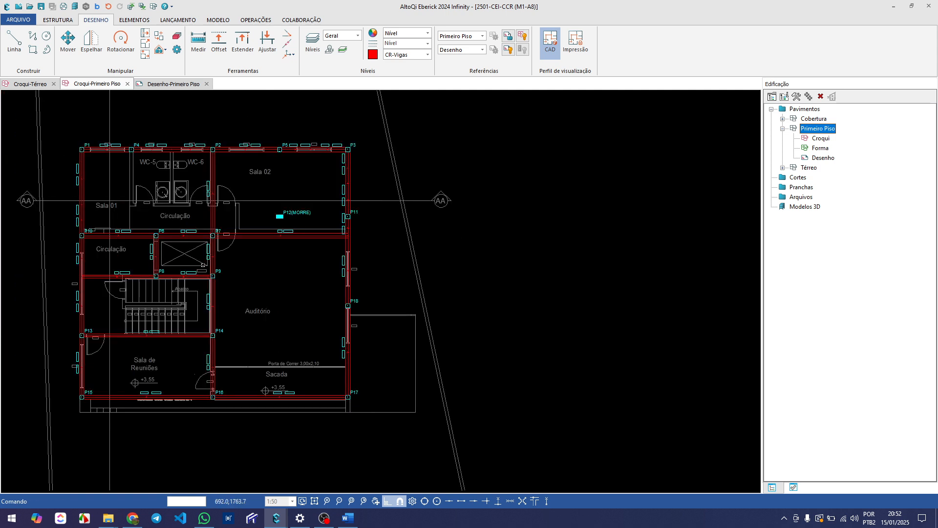
middle_drag(151, 242, 162, 253)
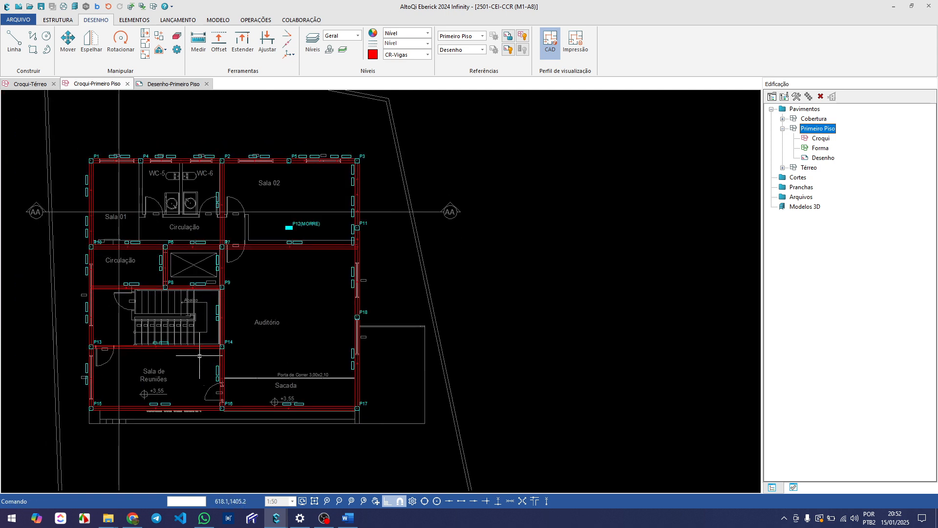
scroll(262, 370, up, 2)
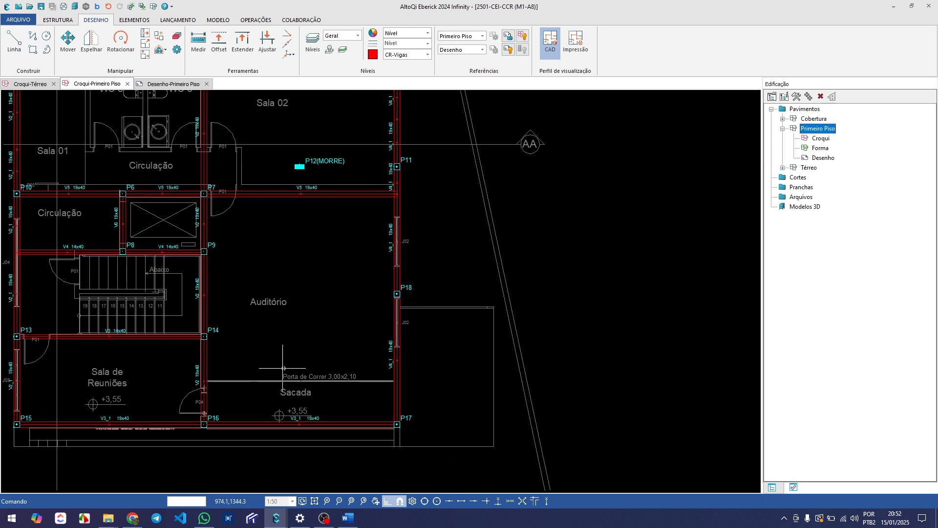
middle_drag(282, 368, 253, 358)
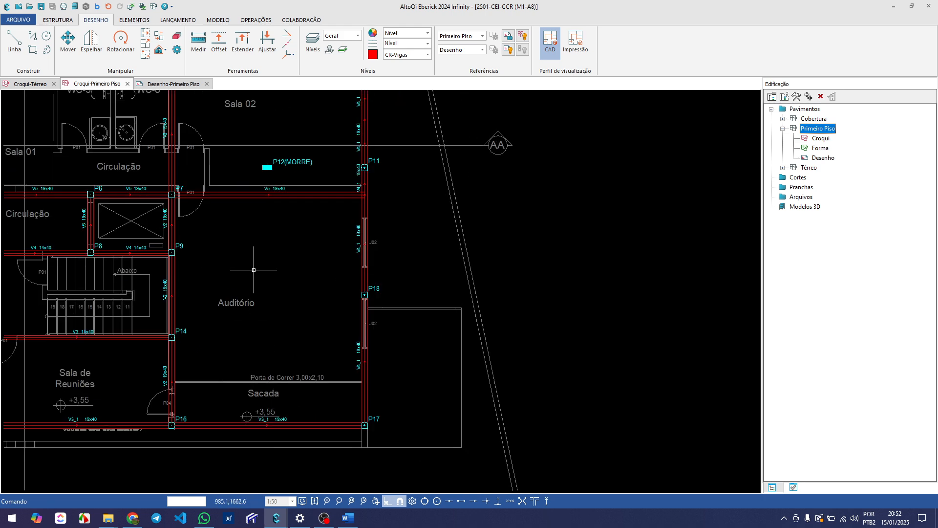
Examine where the V4 and V3 lines ending at P9 and P14 could continue across the Auditório to the outer beam V4_1
middle_drag(253, 263, 271, 289)
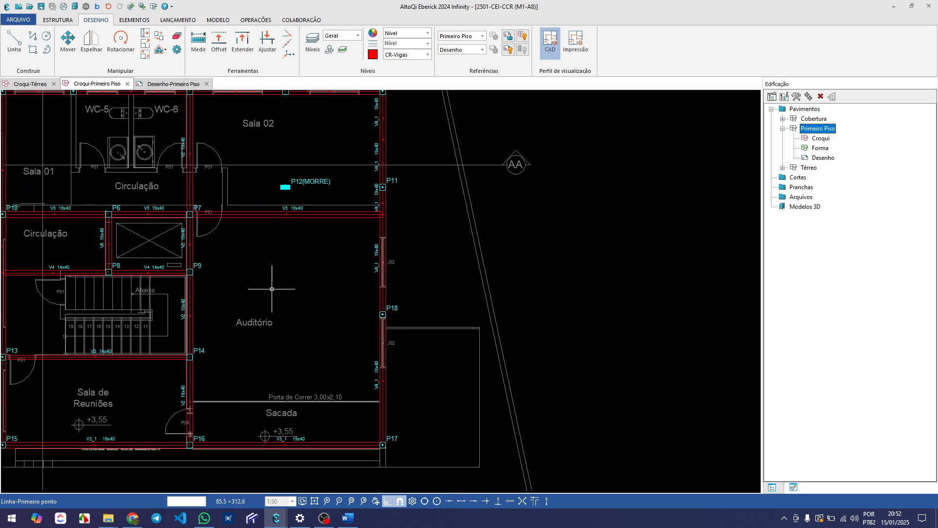
scroll(269, 290, up, 1)
middle_drag(264, 326, 305, 292)
scroll(305, 292, down, 1)
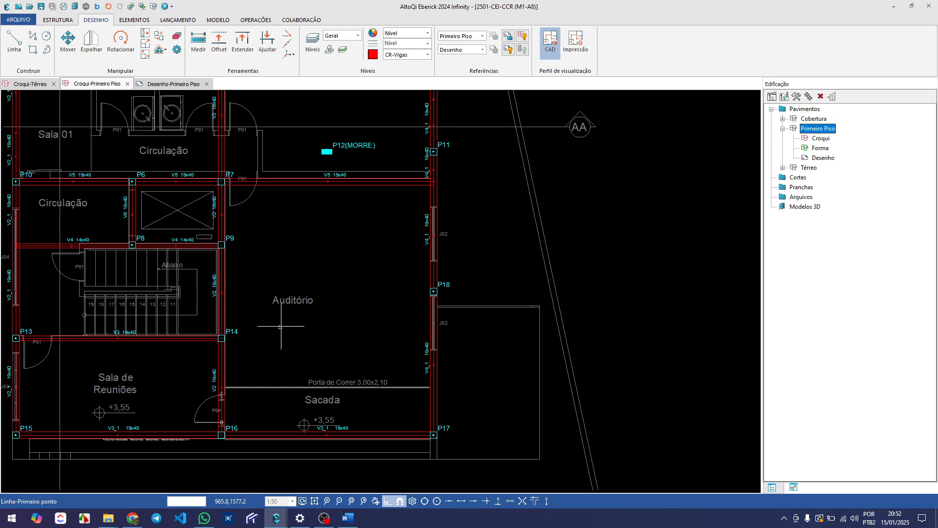
scroll(213, 357, up, 1)
scroll(217, 334, down, 1)
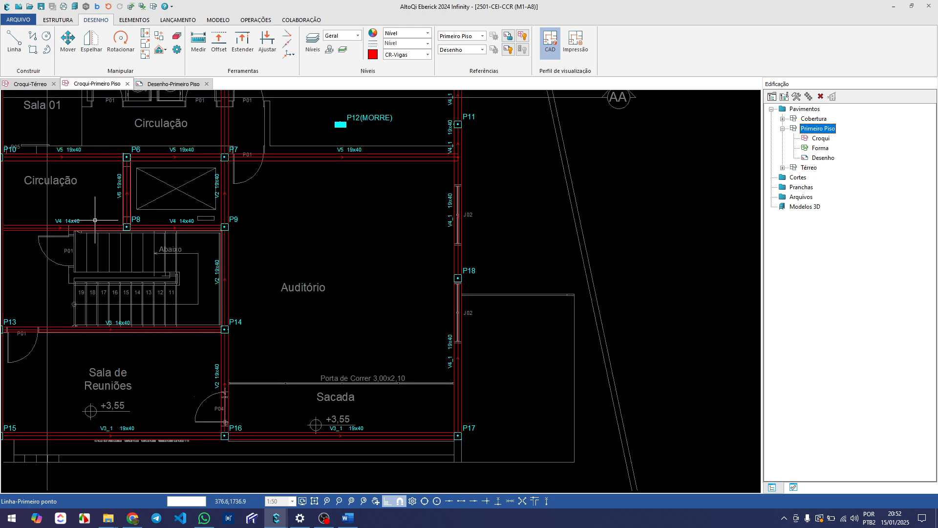
scroll(95, 220, down, 1)
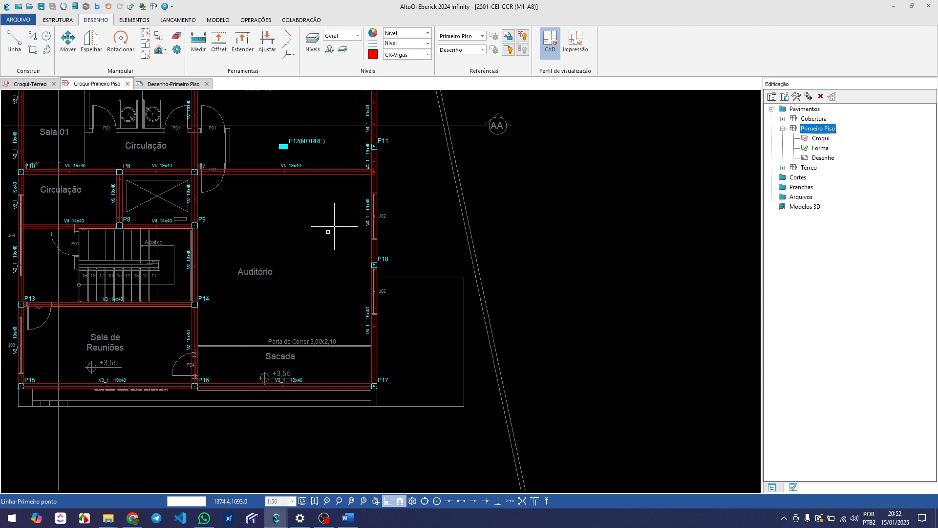
key(Escape)
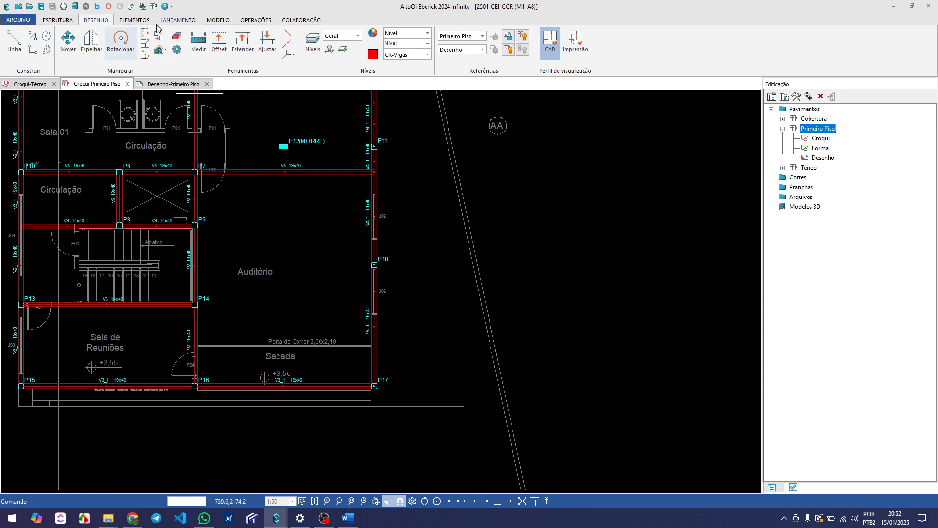
Add a segment to the 14x40 beam V4, extending it from P9 straight across the Auditório to the axis of V4_1
click(179, 20)
middle_drag(213, 178, 250, 201)
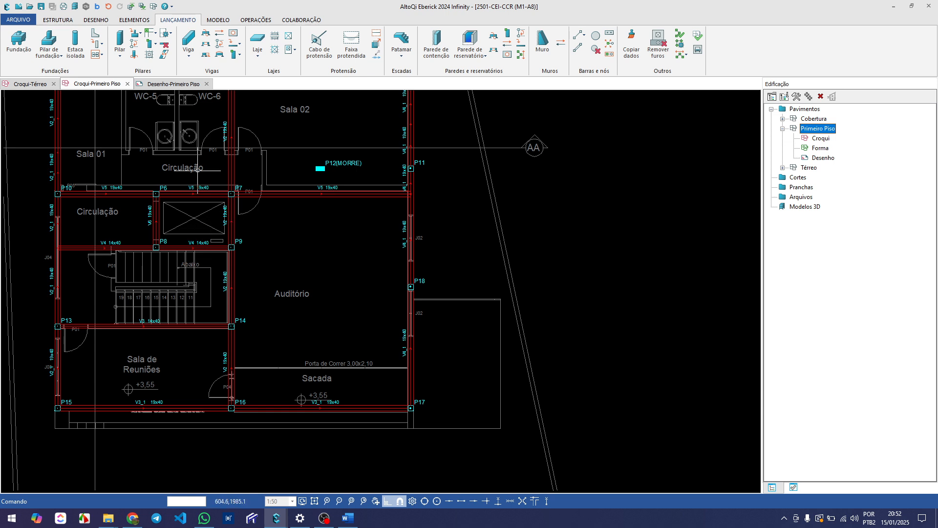
click(206, 59)
scroll(212, 218, up, 2)
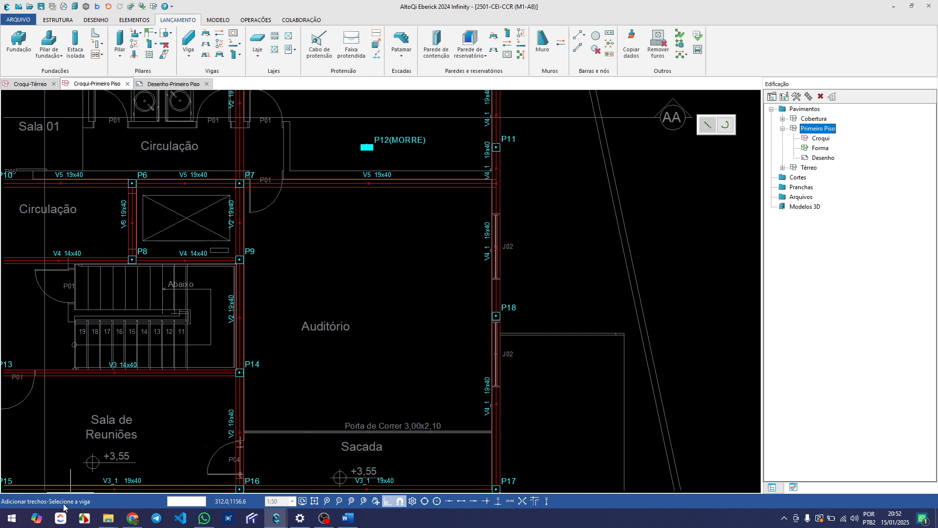
click(185, 261)
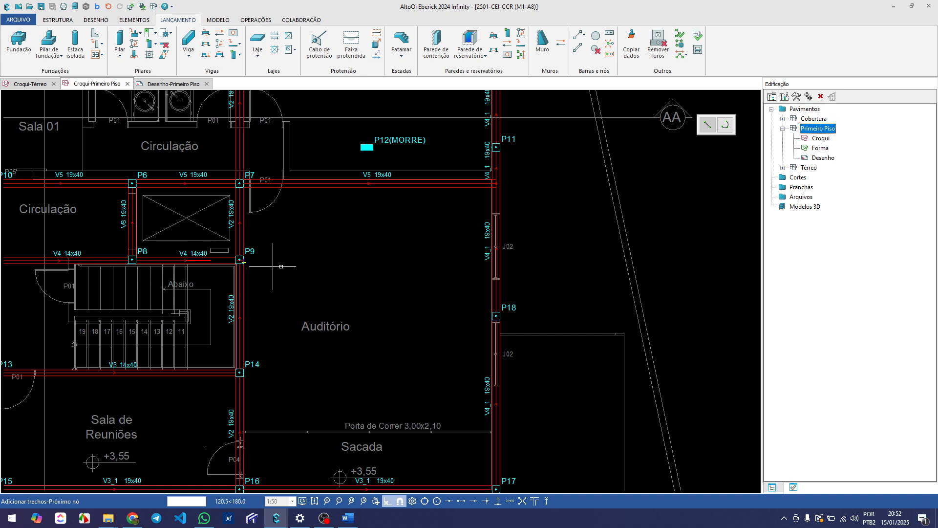
scroll(447, 269, up, 1)
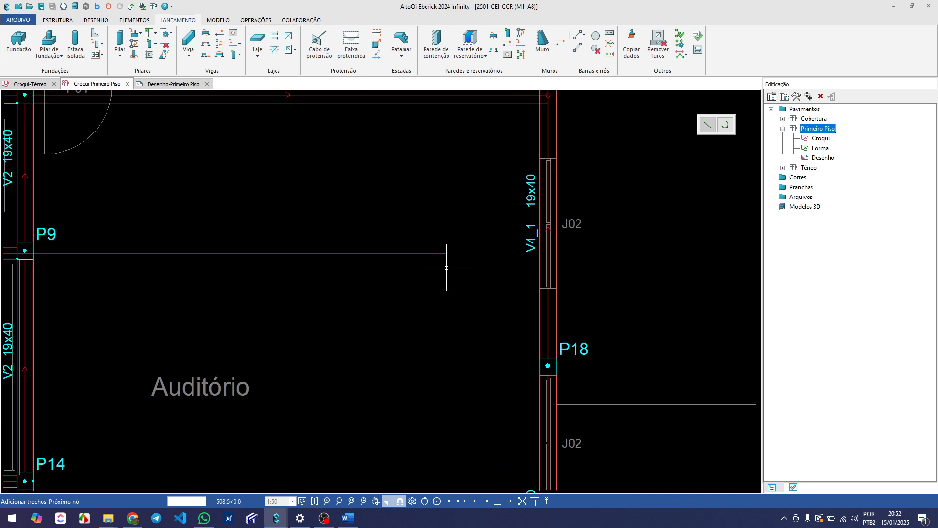
scroll(530, 233, up, 1)
scroll(557, 248, up, 1)
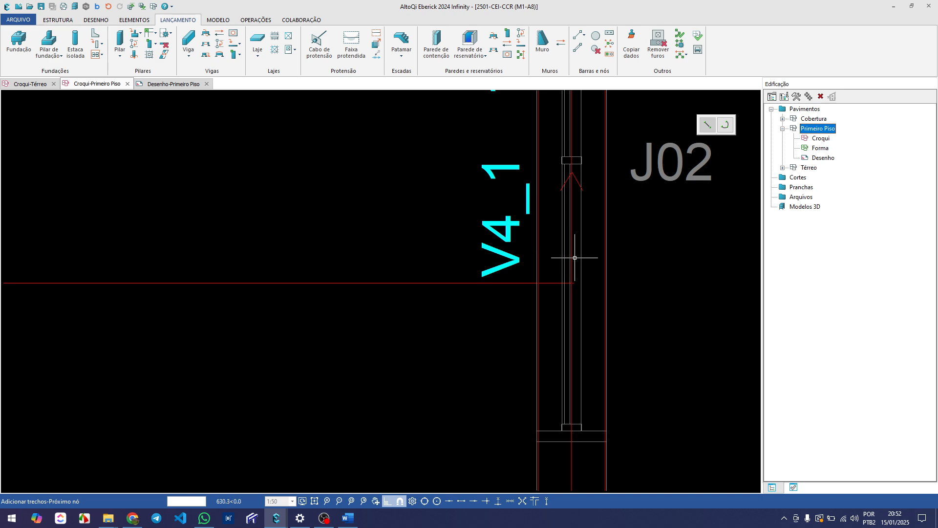
click(573, 257)
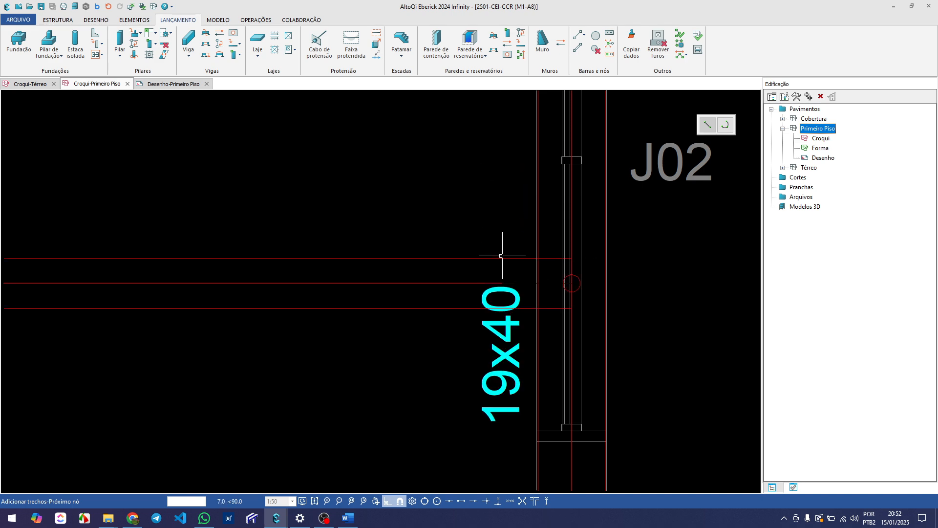
scroll(489, 255, down, 2)
right_click(487, 253)
scroll(487, 253, down, 5)
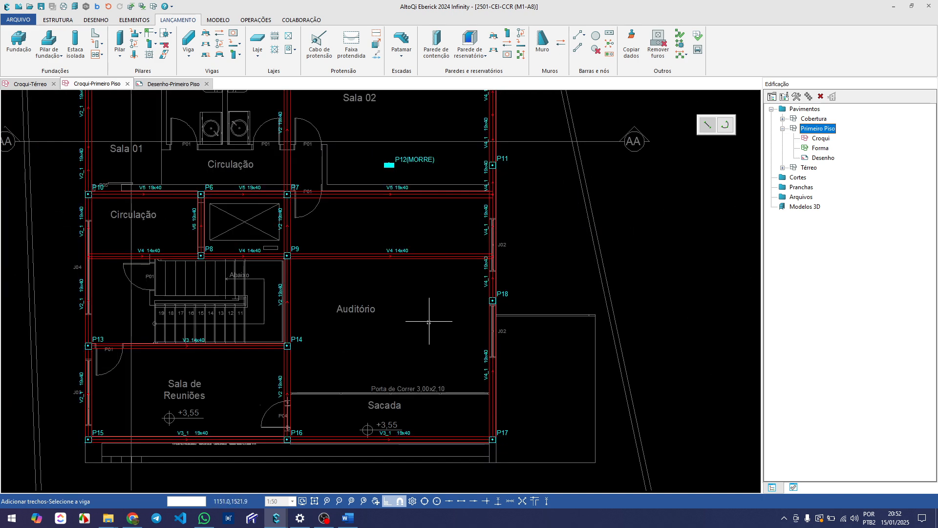
middle_drag(421, 321, 332, 289)
right_click(293, 276)
Add a segment to the 14x40 beam V3, extending it from P14 straight across the Auditório to the axis of V4_1
middle_drag(266, 281, 254, 298)
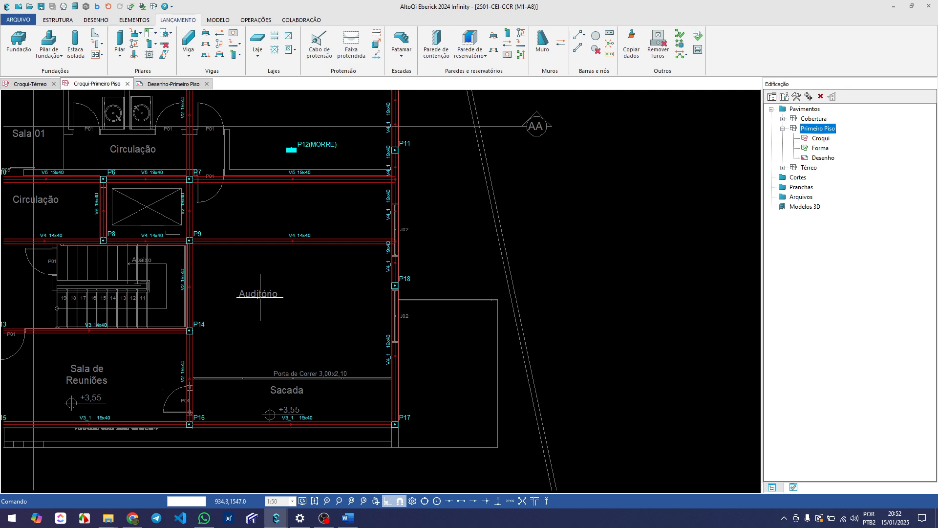
scroll(206, 344, up, 1)
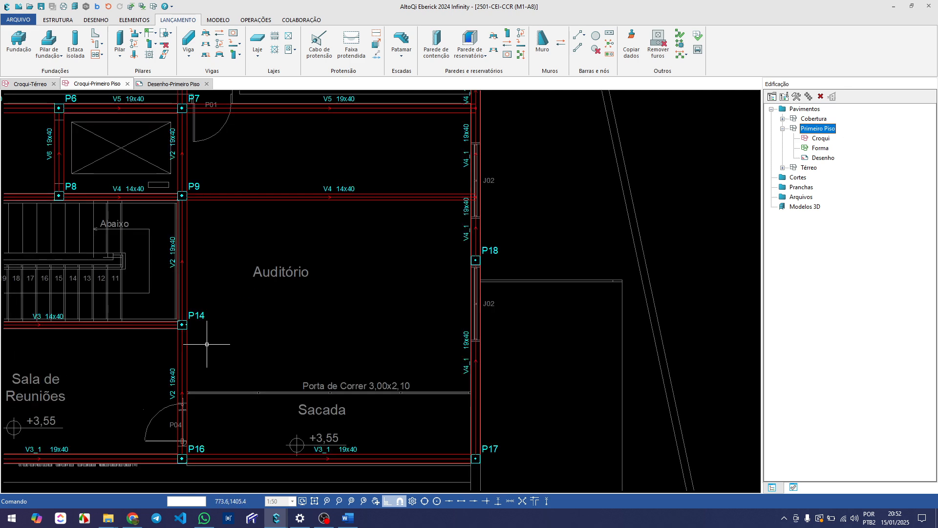
scroll(206, 345, down, 1)
middle_drag(214, 343, 239, 336)
scroll(167, 318, up, 1)
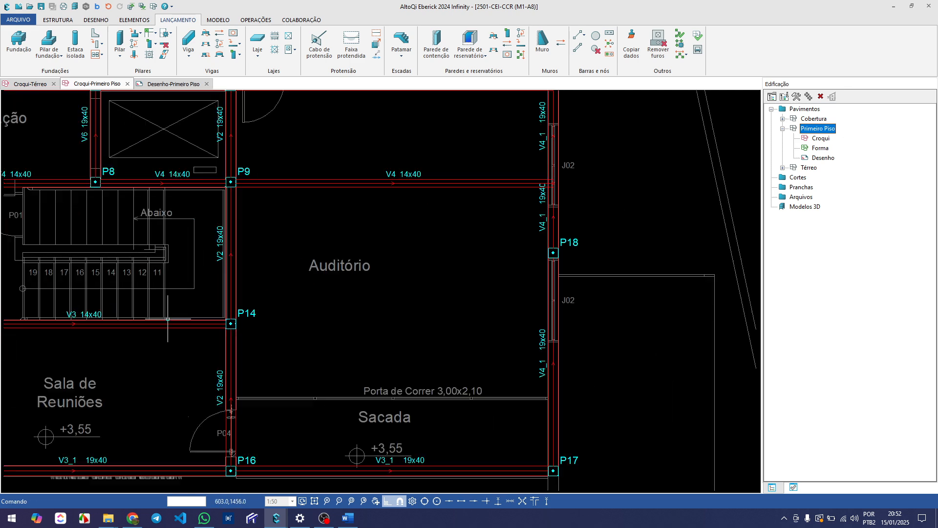
mouse_move(177, 344)
middle_down()
mouse_move(188, 331)
mouse_move(225, 324)
middle_up()
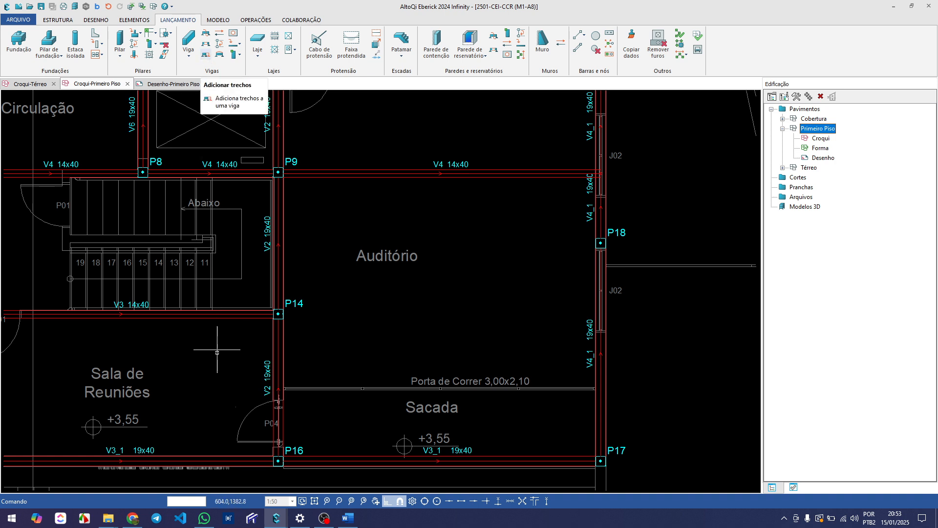
middle_drag(203, 393, 205, 370)
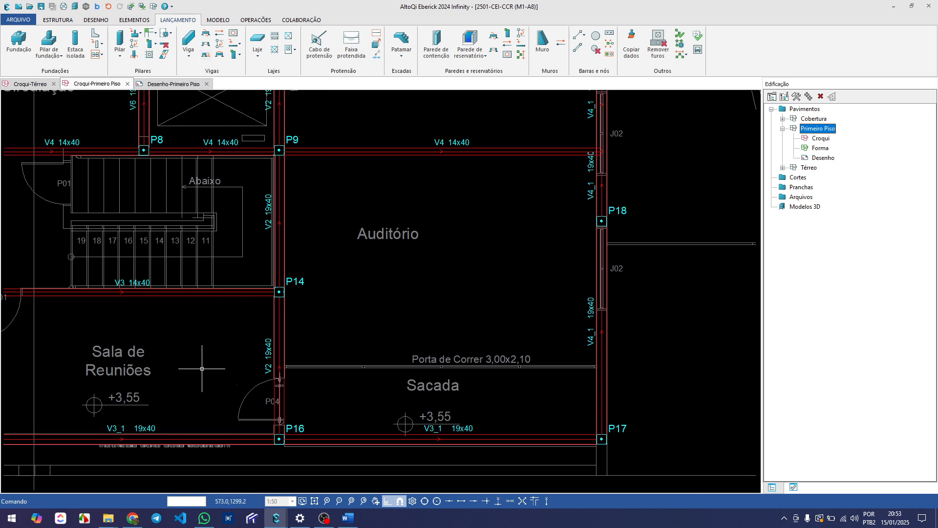
text(vv)
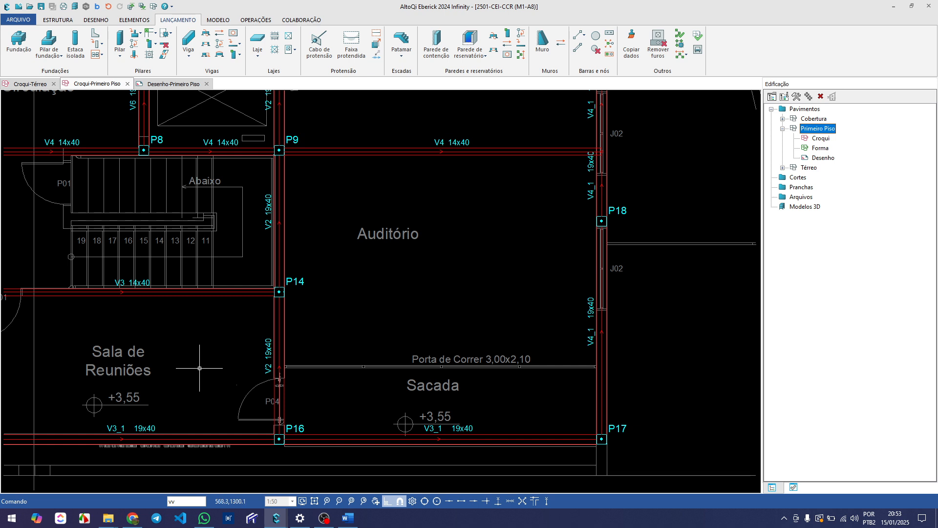
key(Return)
click(279, 292)
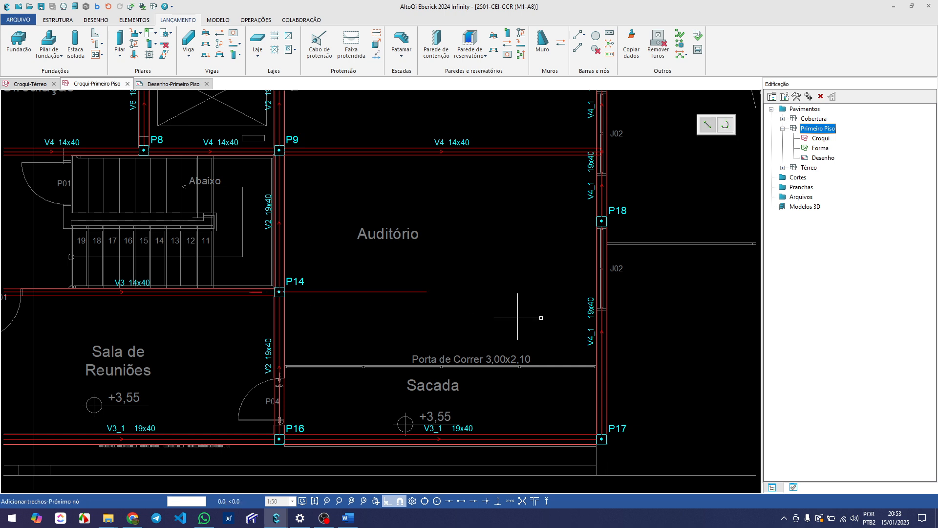
scroll(570, 318, up, 3)
scroll(615, 273, up, 4)
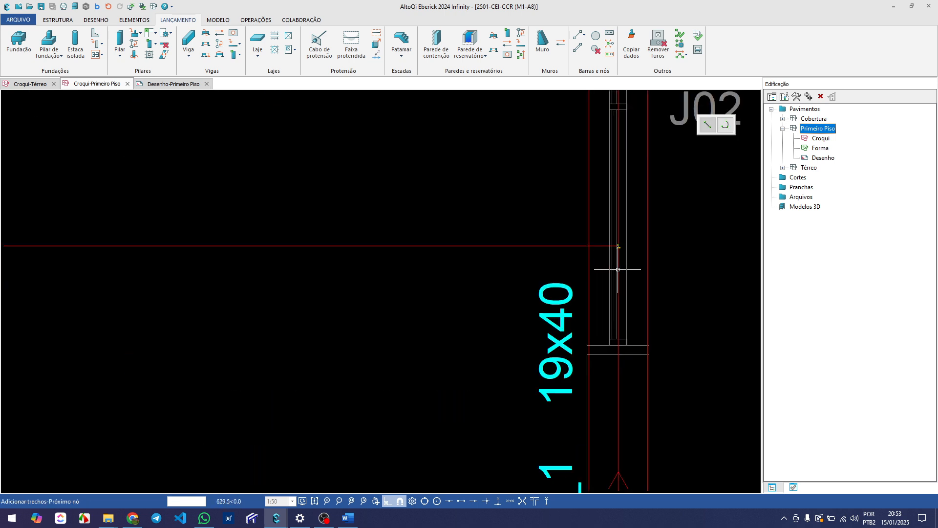
click(618, 269)
scroll(598, 271, down, 3)
scroll(540, 299, down, 3)
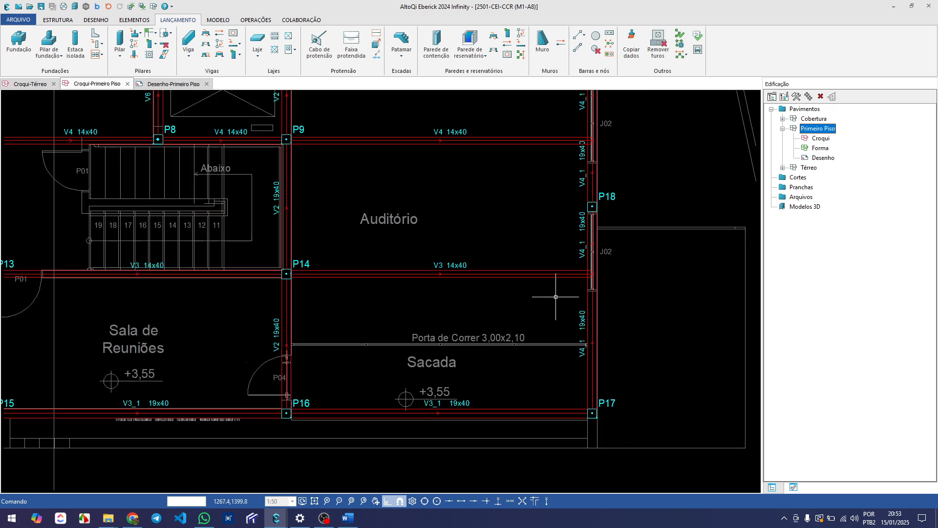
middle_drag(540, 300, 310, 308)
key(Escape)
Examine the Sala 02 area around P12(MORRE) and the V5 and V4 spans beside it
scroll(267, 237, down, 3)
middle_drag(266, 237, 246, 313)
scroll(205, 276, up, 3)
middle_drag(205, 276, 290, 302)
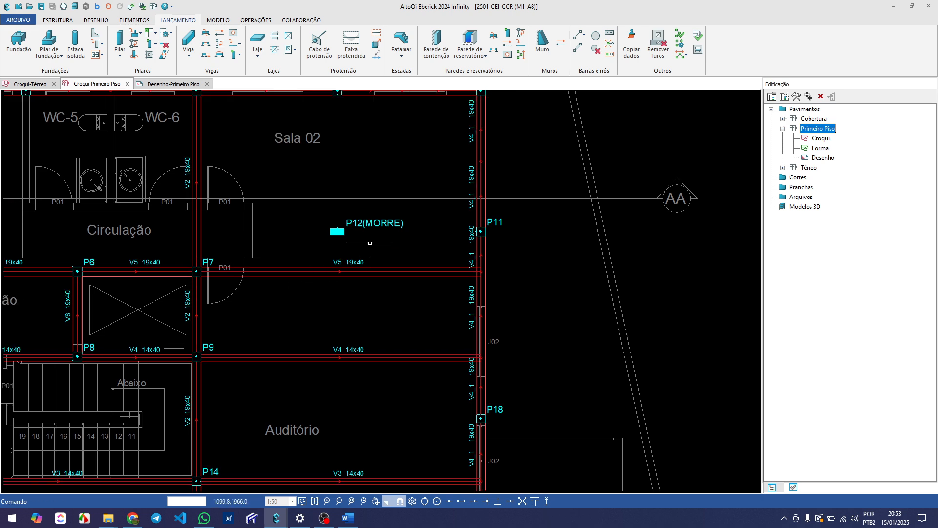
scroll(370, 243, down, 2)
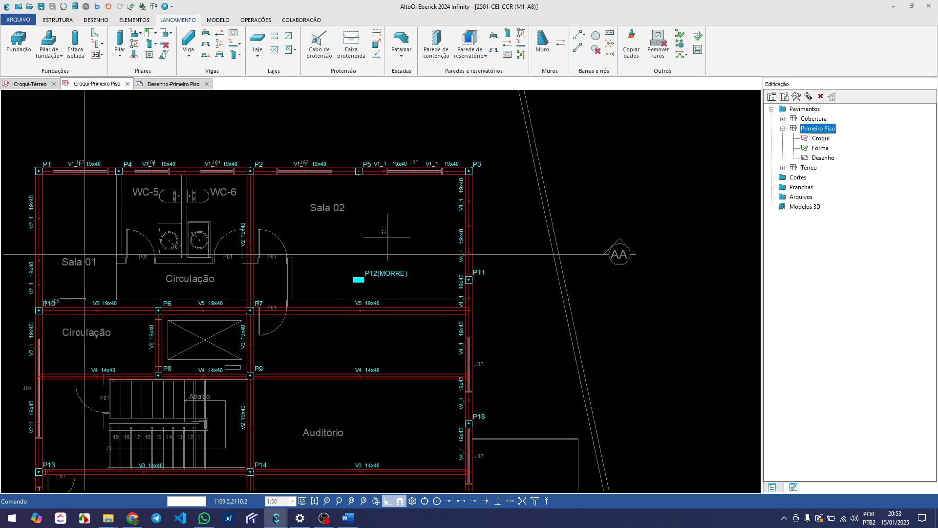
scroll(379, 292, up, 2)
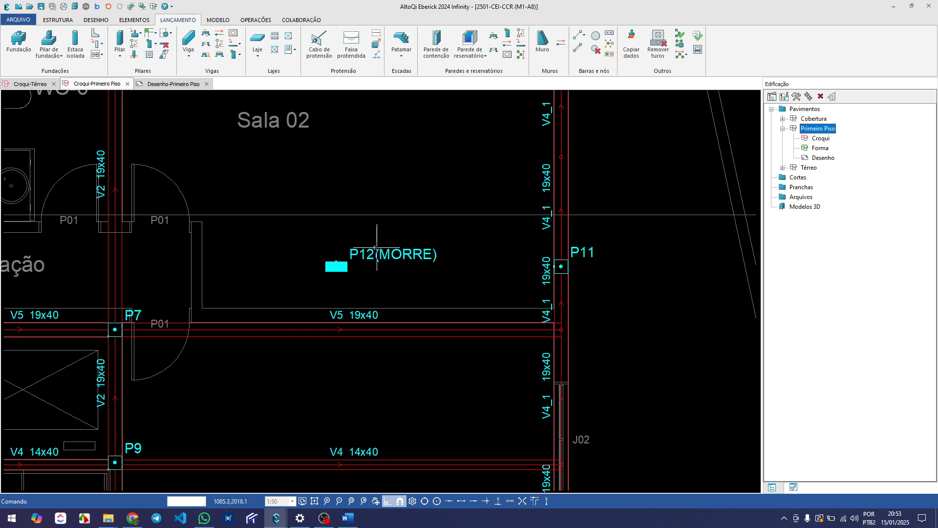
click(366, 250)
scroll(367, 250, down, 2)
key(Escape)
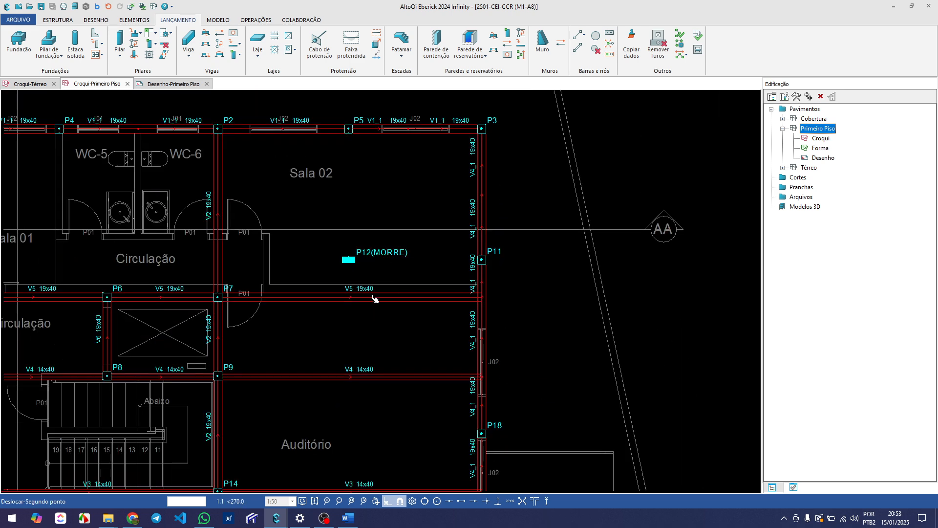
middle_drag(371, 294, 344, 255)
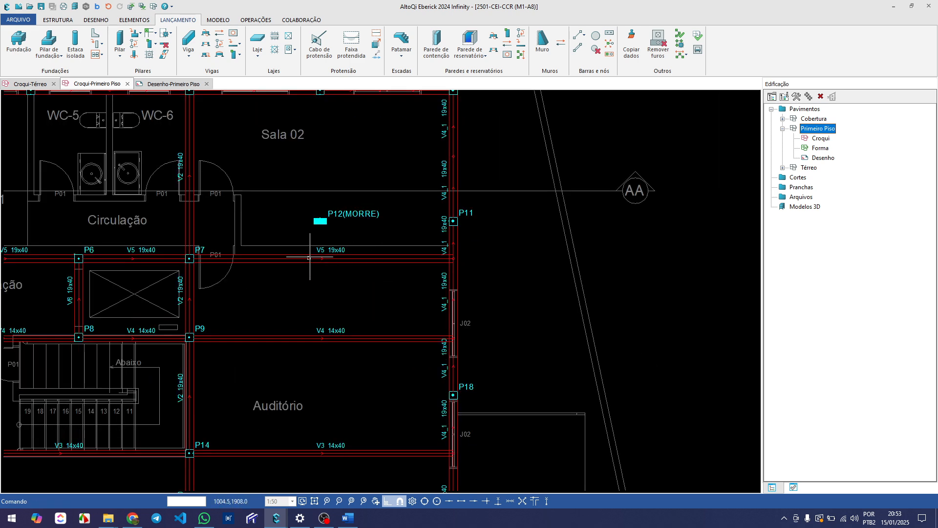
scroll(285, 263, up, 1)
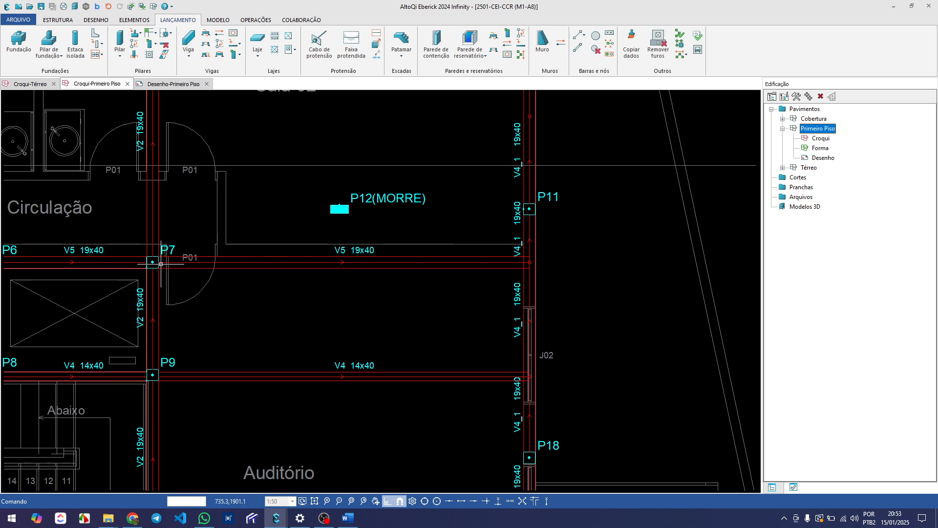
scroll(484, 270, down, 1)
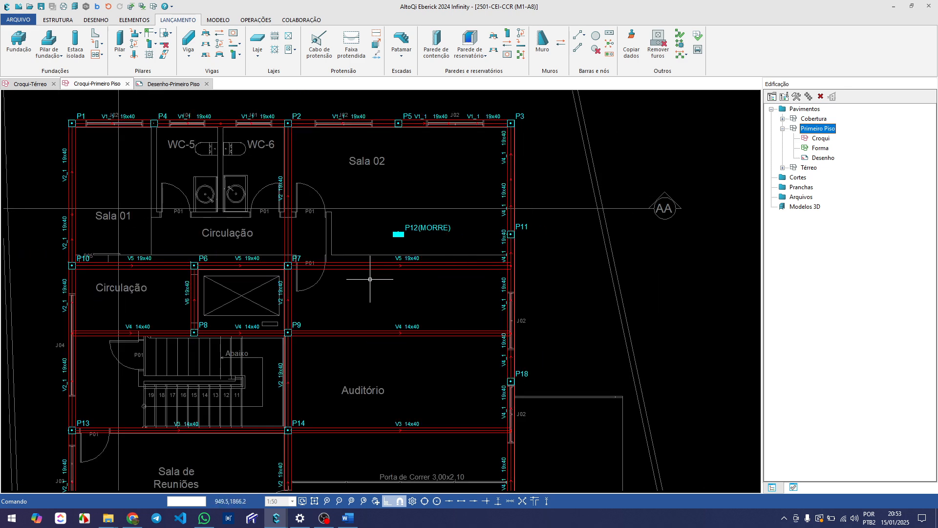
Examine the V5 span from P6 and P7 to its meeting point with V4_1 near P11
scroll(538, 276, up, 2)
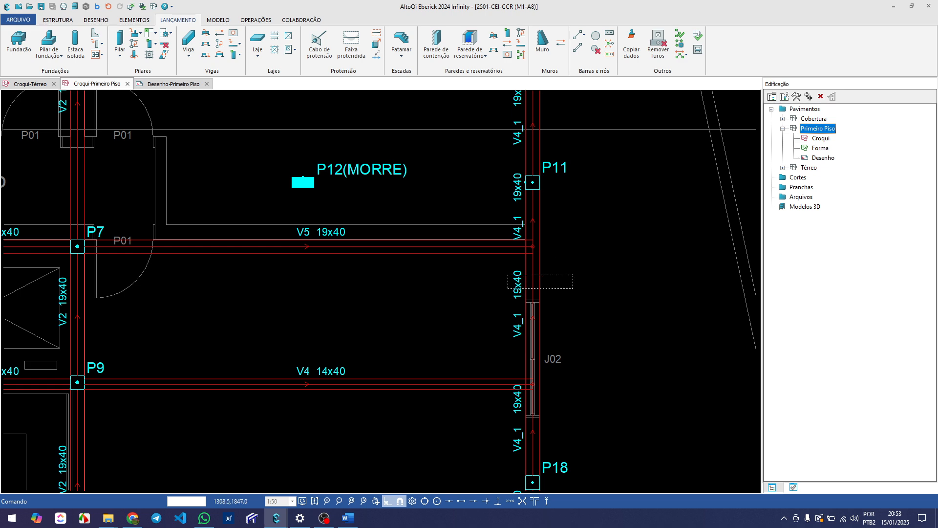
drag(557, 275, 548, 274)
scroll(484, 272, down, 2)
scroll(244, 271, up, 1)
middle_drag(133, 270, 174, 263)
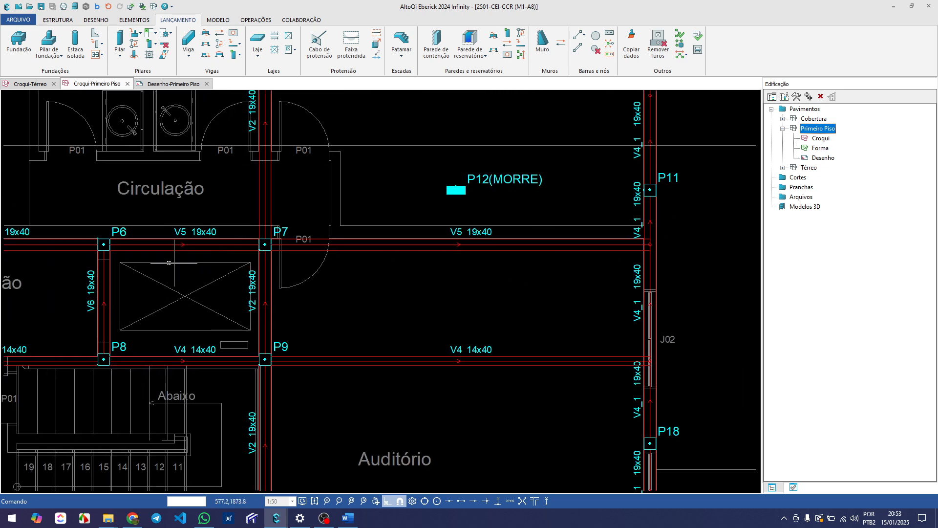
scroll(166, 268, down, 1)
middle_drag(310, 268, 272, 290)
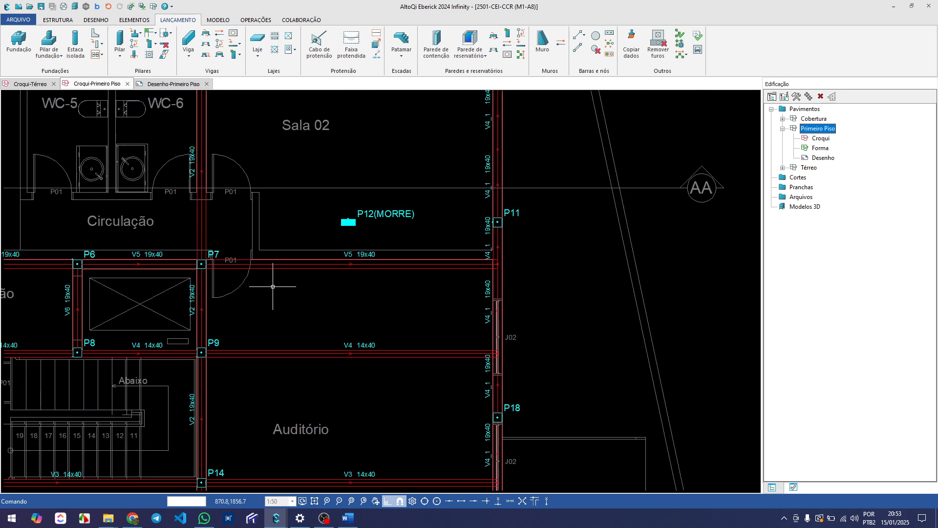
middle_drag(352, 259, 353, 267)
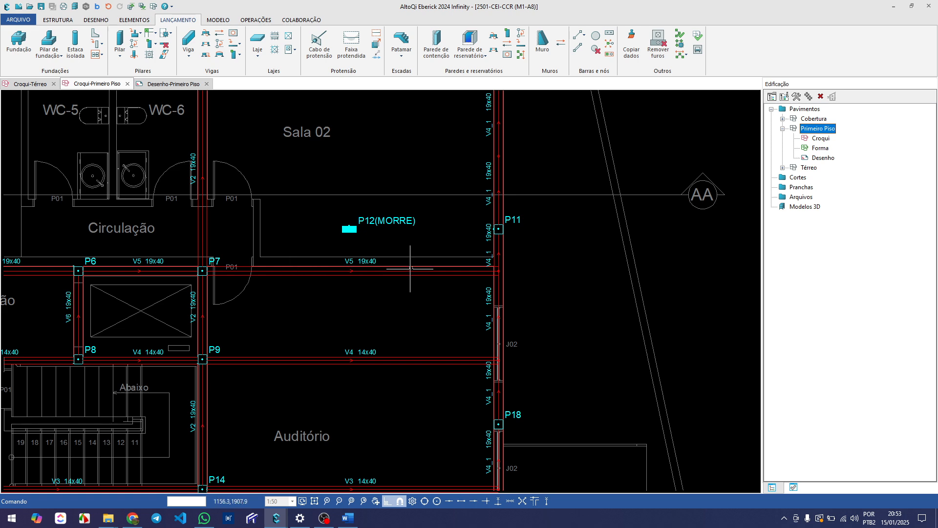
Examine the Sala 02 panel between the top outer beam and V5, including the walls near P12(MORRE) and P11
scroll(373, 304, down, 1)
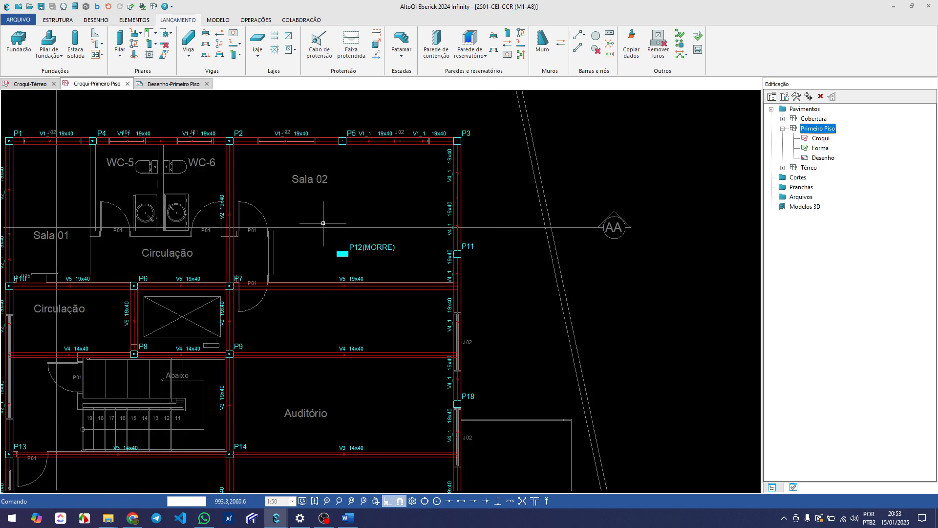
middle_drag(294, 199, 314, 211)
middle_drag(302, 279, 288, 261)
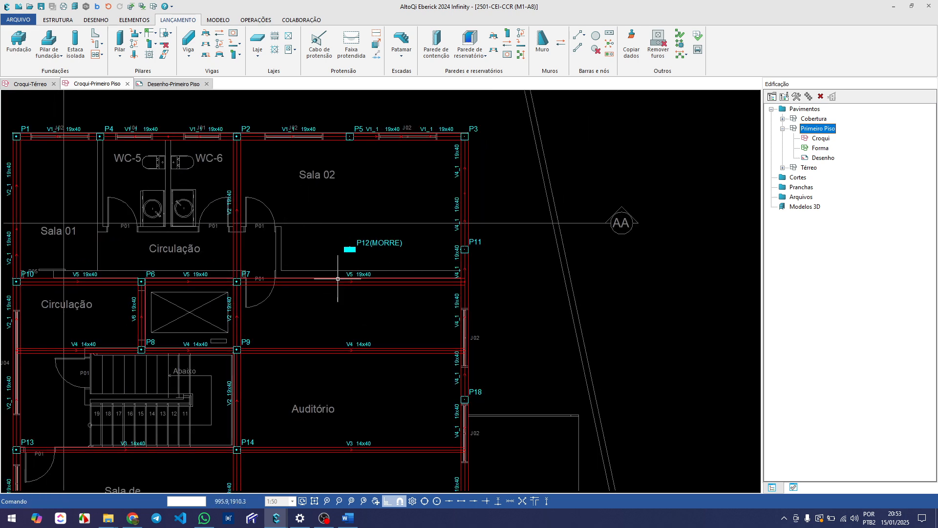
scroll(362, 243, up, 2)
scroll(360, 220, down, 1)
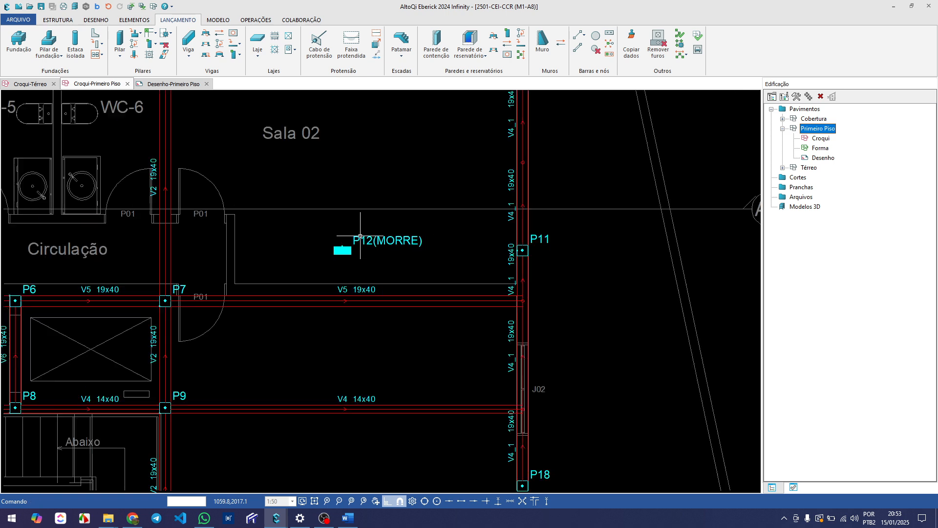
middle_drag(304, 202, 297, 212)
middle_drag(285, 175, 290, 185)
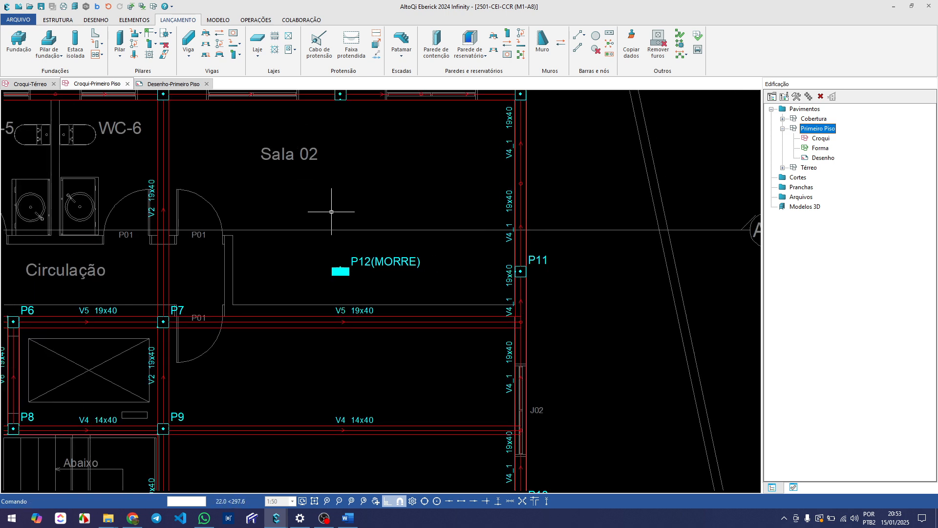
Switch the displayed floor reference drawing to Térreo beneath the Primeiro Piso beams
click(96, 20)
click(469, 36)
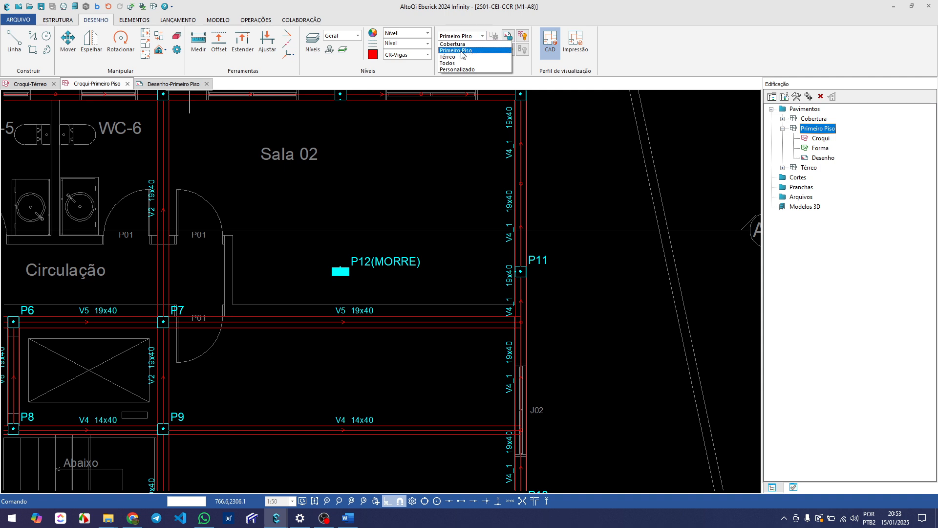
click(455, 57)
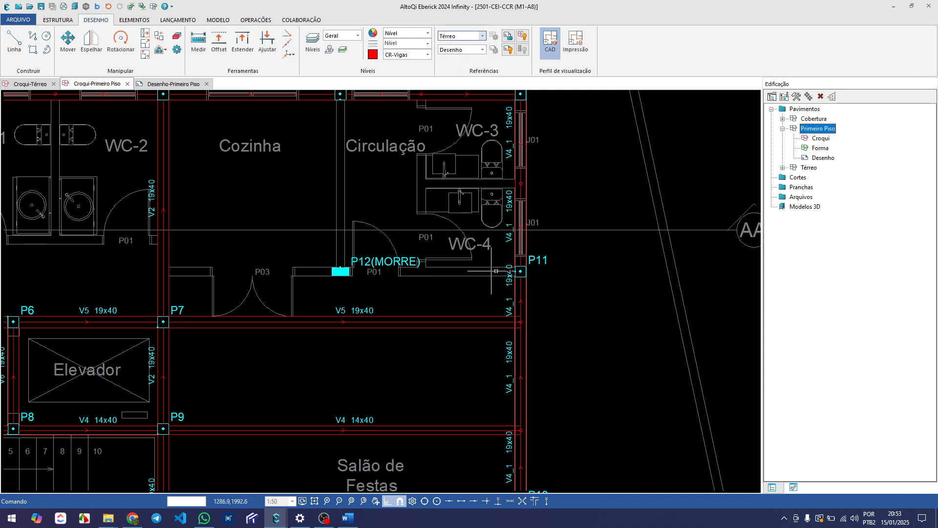
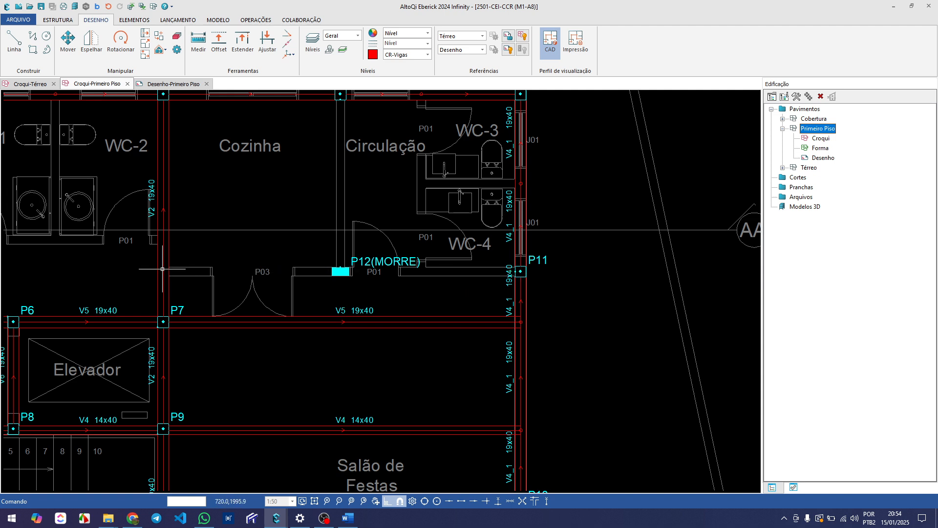
Examine the V5 and V4 spans below P12(MORRE) against the Térreo walls of Cozinha, Circulação and Salão de Festas
scroll(162, 268, down, 1)
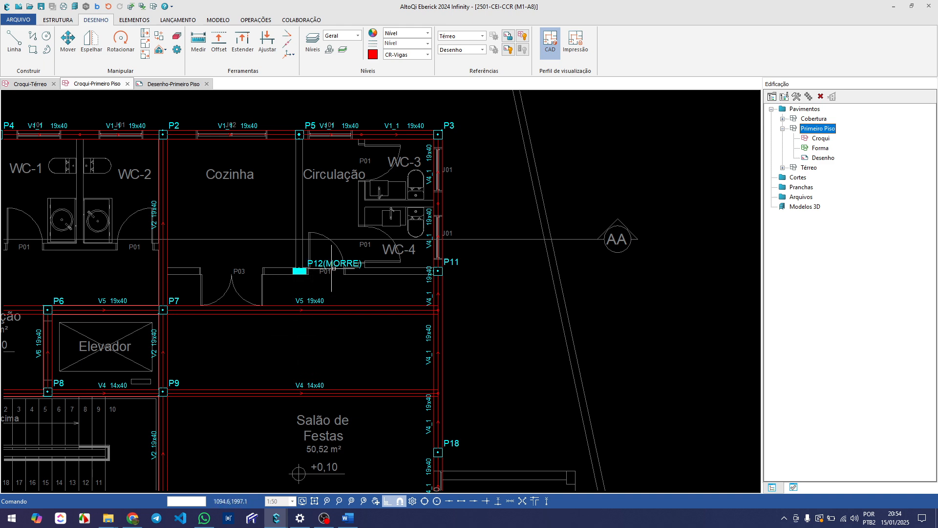
scroll(168, 279, down, 3)
scroll(266, 256, up, 5)
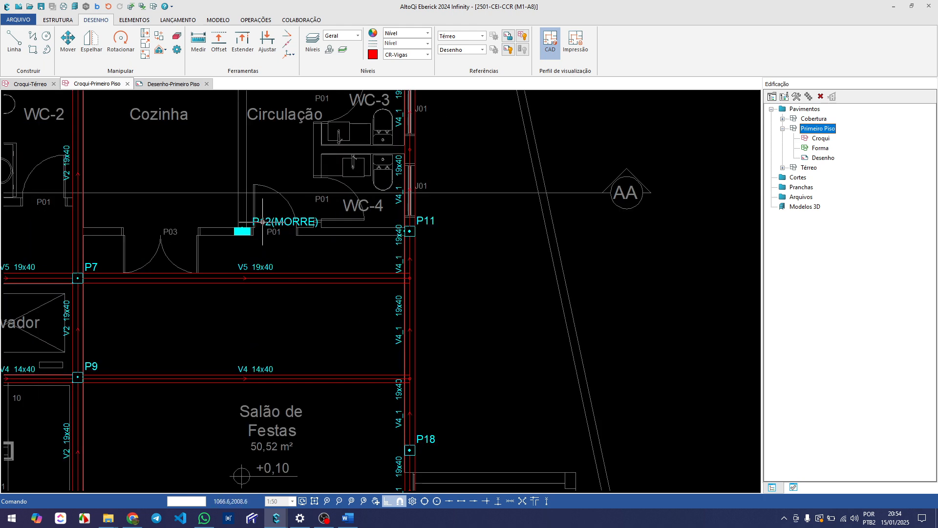
scroll(257, 245, down, 3)
scroll(244, 278, up, 2)
click(261, 261)
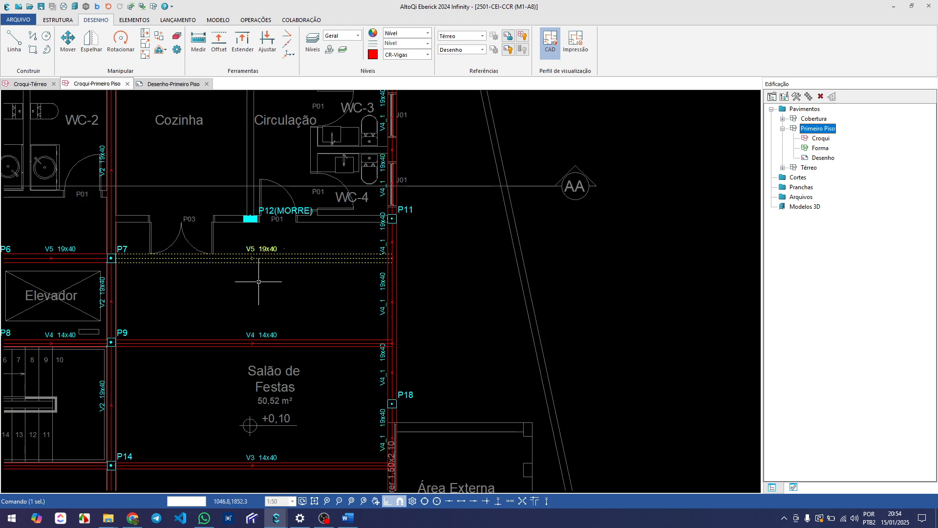
key(Escape)
scroll(258, 276, down, 2)
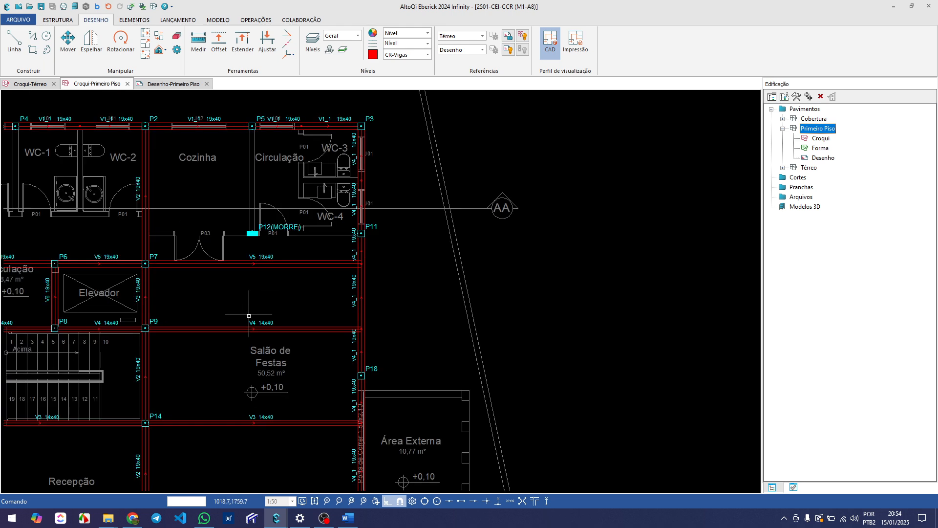
scroll(268, 294, up, 1)
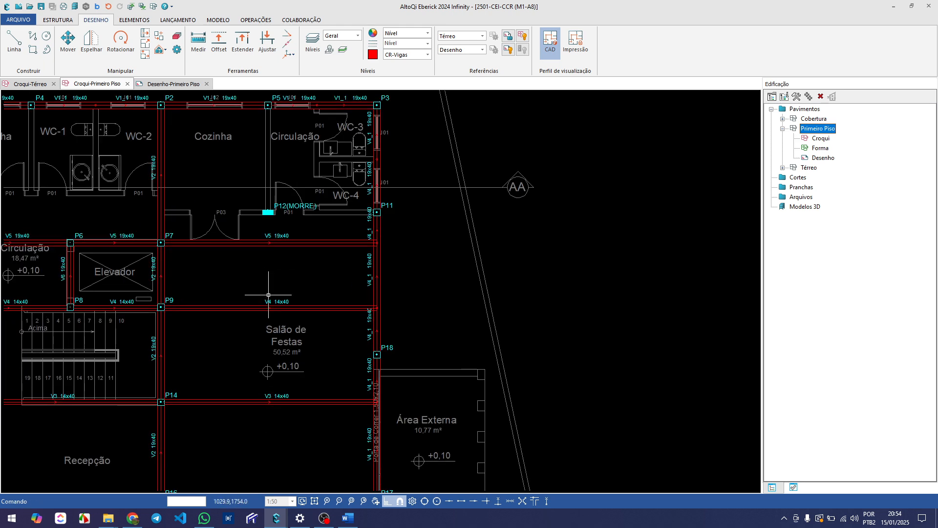
scroll(268, 294, down, 1)
scroll(297, 294, down, 1)
scroll(312, 264, up, 1)
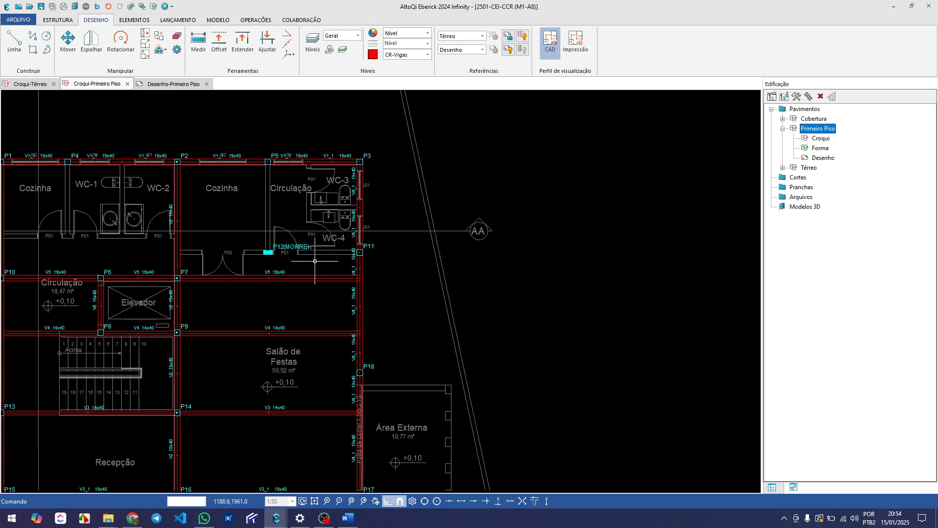
Examine how P11 and P12(MORRE) line up with the Térreo wall containing doors P03 and P01
scroll(315, 261, up, 1)
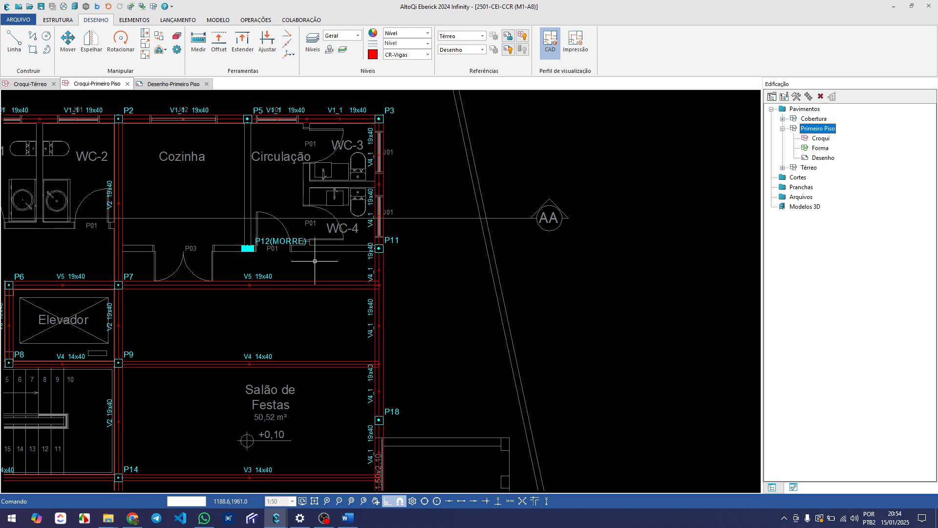
scroll(312, 266, up, 2)
click(364, 239)
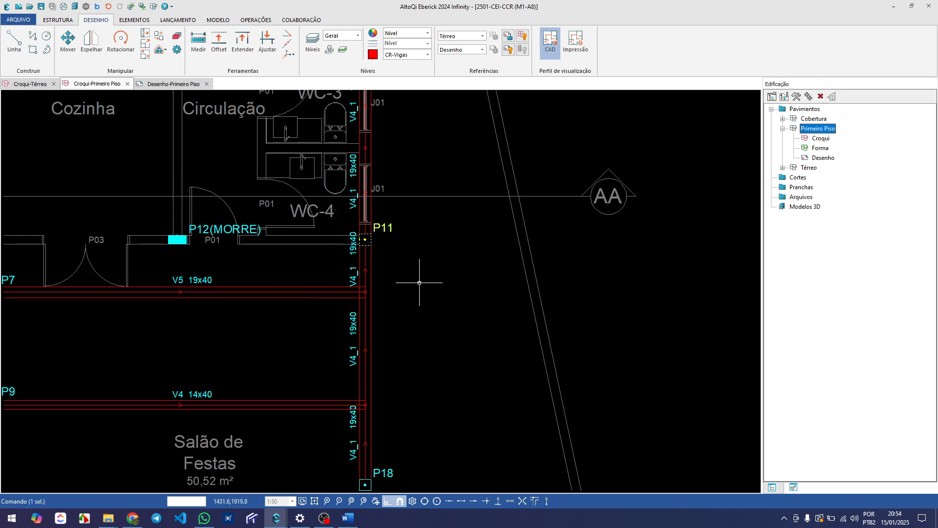
scroll(377, 282, up, 3)
scroll(360, 292, down, 3)
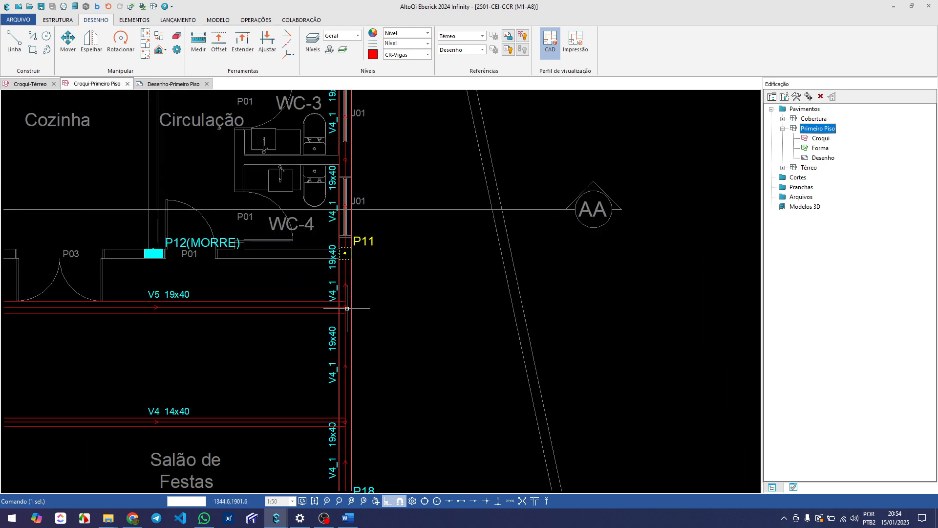
scroll(336, 239, down, 1)
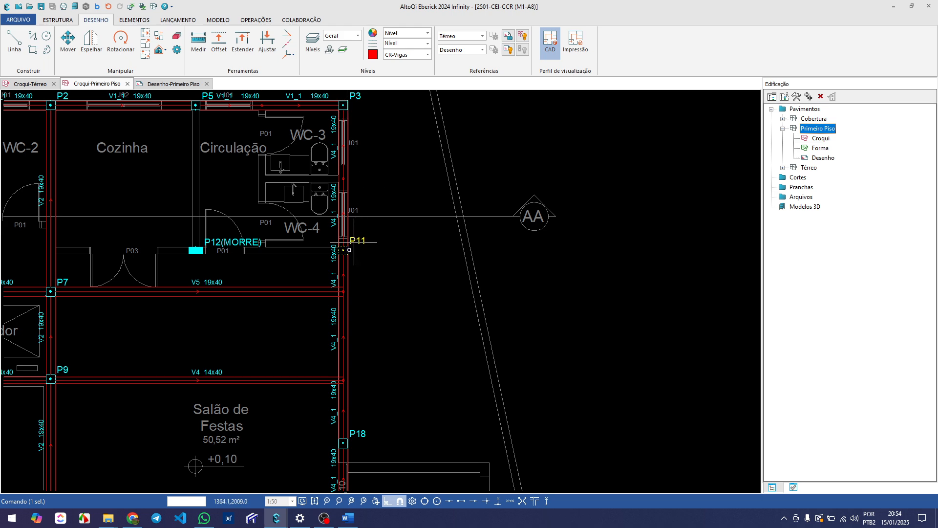
middle_drag(232, 252, 269, 250)
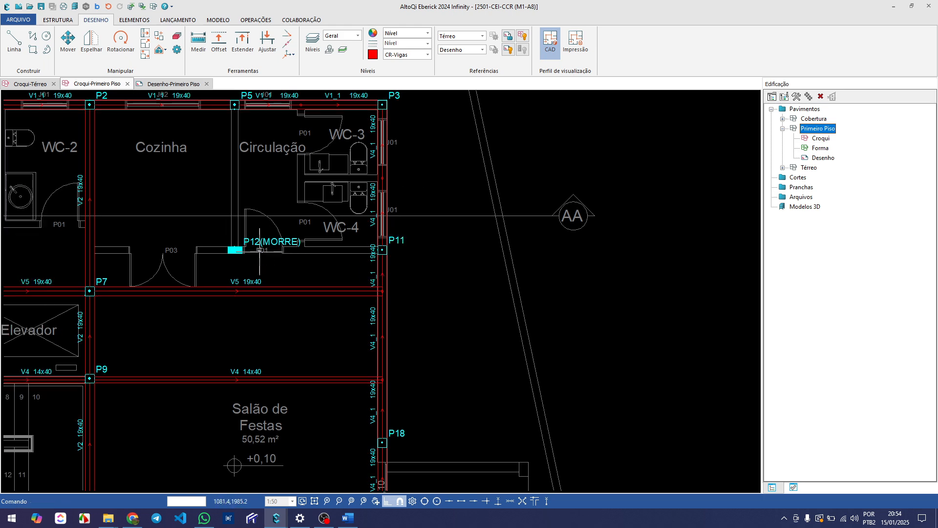
scroll(259, 241, up, 4)
scroll(244, 254, down, 4)
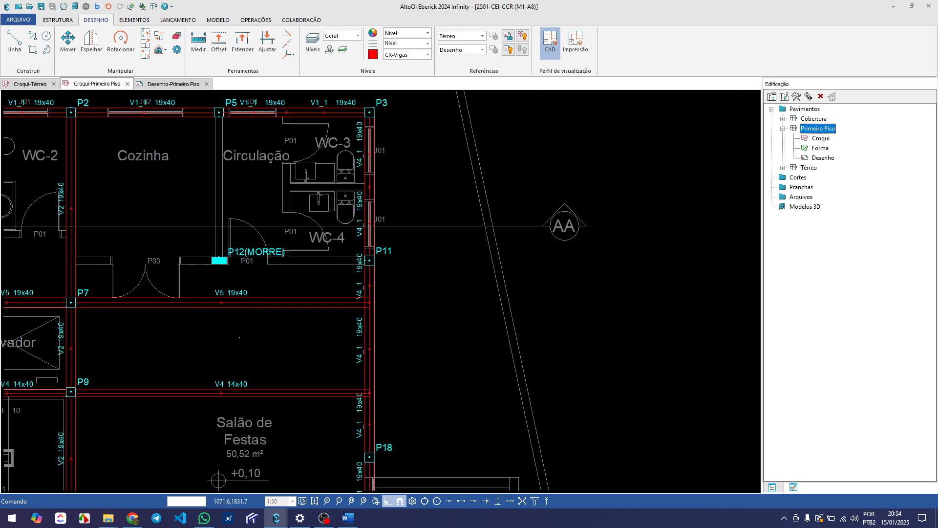
Examine the V5 span between P7 and V4_1 in relation to the parallel Térreo wall and the V4 span
click(239, 302)
middle_drag(207, 357, 270, 292)
key(Escape)
scroll(304, 285, down, 2)
scroll(276, 268, up, 4)
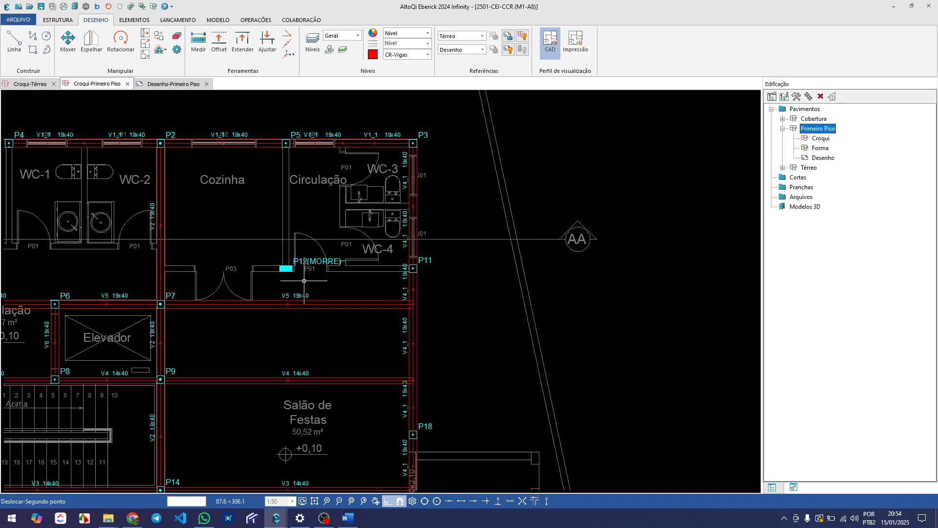
scroll(285, 308, down, 2)
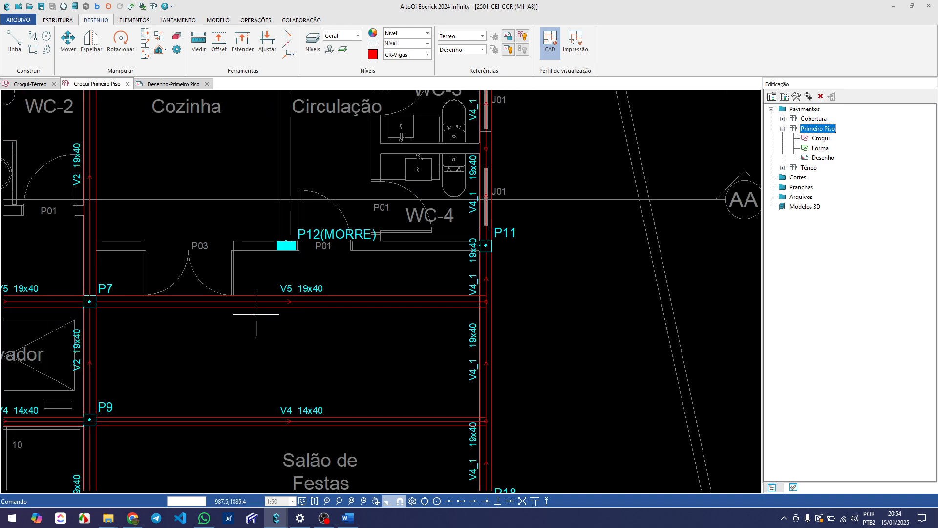
middle_drag(255, 314, 268, 314)
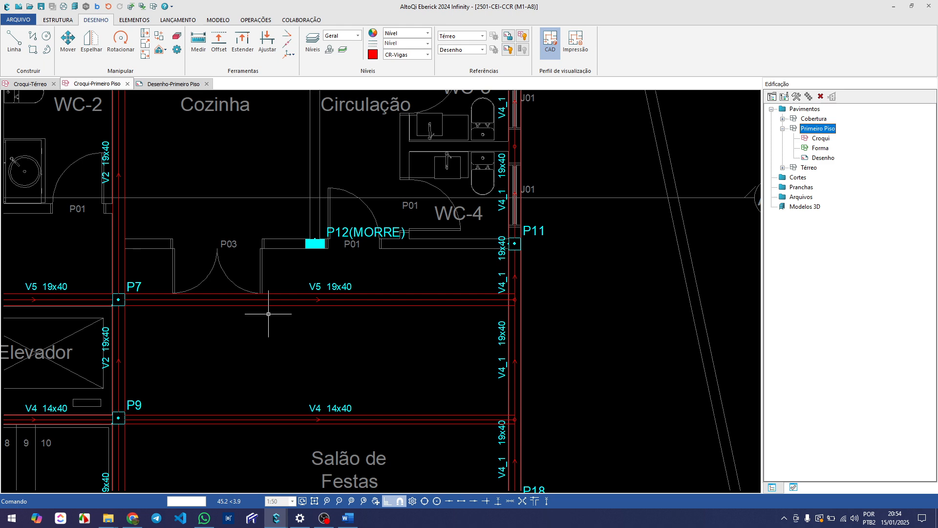
scroll(372, 333, down, 1)
middle_drag(372, 334, 360, 309)
scroll(392, 307, up, 1)
scroll(391, 308, down, 2)
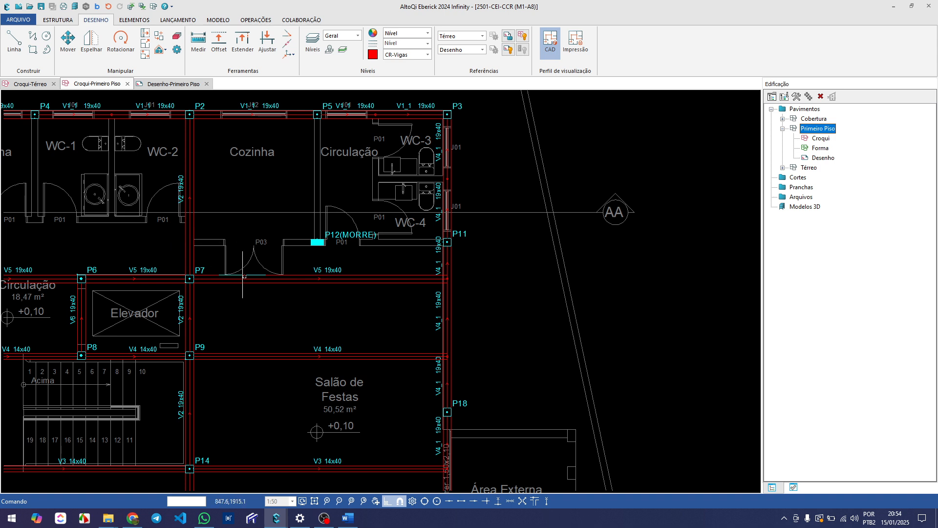
click(313, 281)
key(Escape)
middle_drag(344, 330, 371, 293)
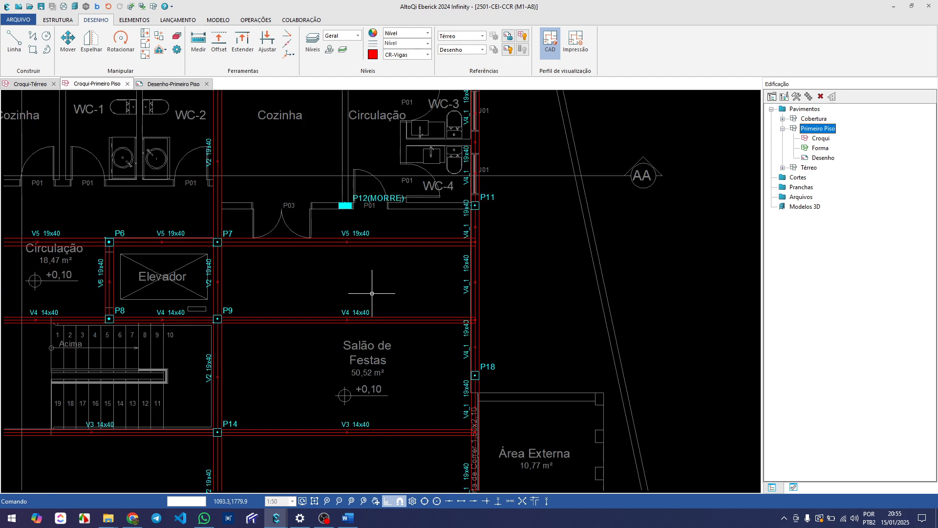
scroll(372, 292, down, 3)
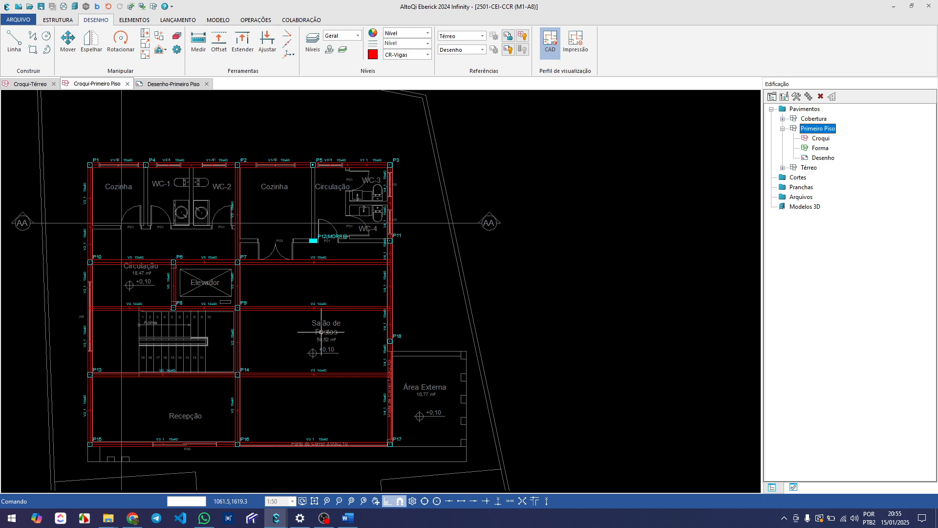
Delete the V5 beam span between P7 and V4_1, along with its leftover node on V4_1
mouse_move(316, 290)
middle_down()
mouse_move(299, 331)
mouse_move(303, 325)
middle_up()
scroll(307, 306, up, 2)
scroll(322, 300, up, 2)
click(314, 300)
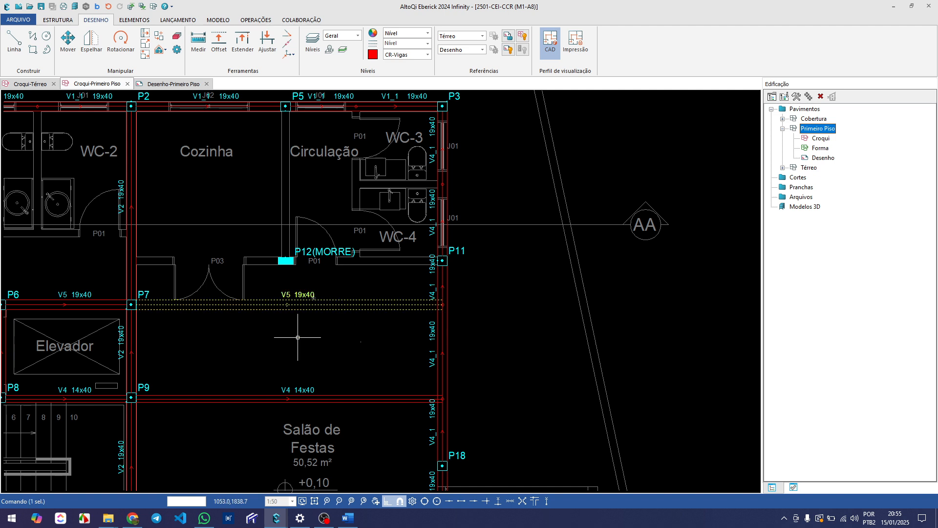
key(Delete)
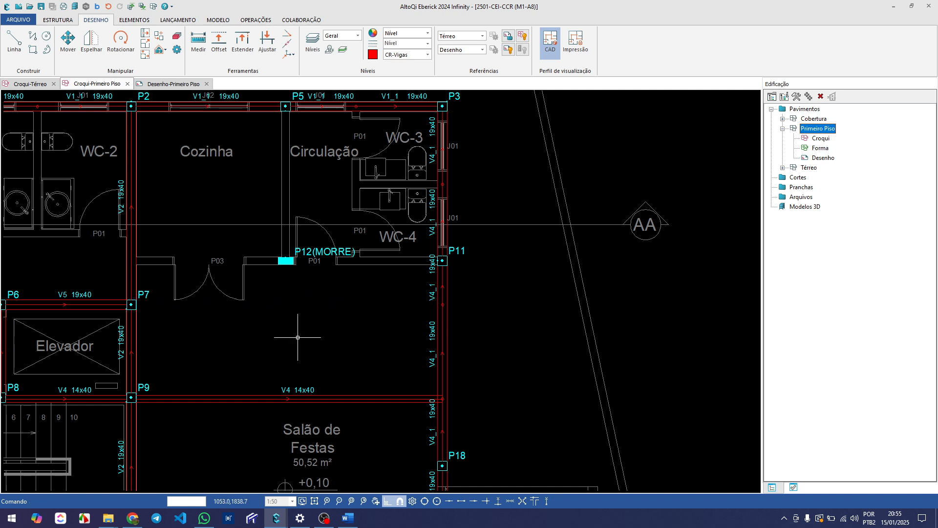
drag(394, 291, 488, 318)
key(Delete)
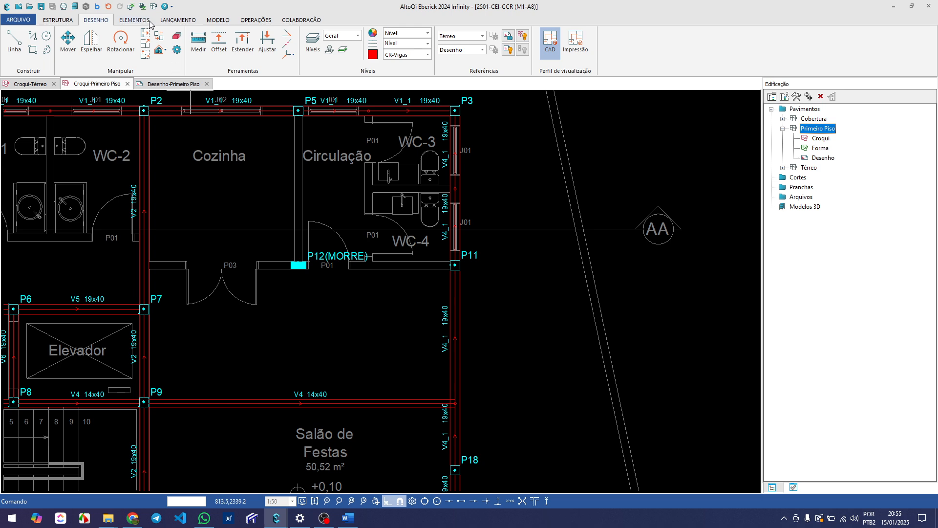
Place a 19x40 beam V7 from P11 through P12(MORRE) to beam V2 above P7, along the Térreo wall
click(181, 21)
click(188, 42)
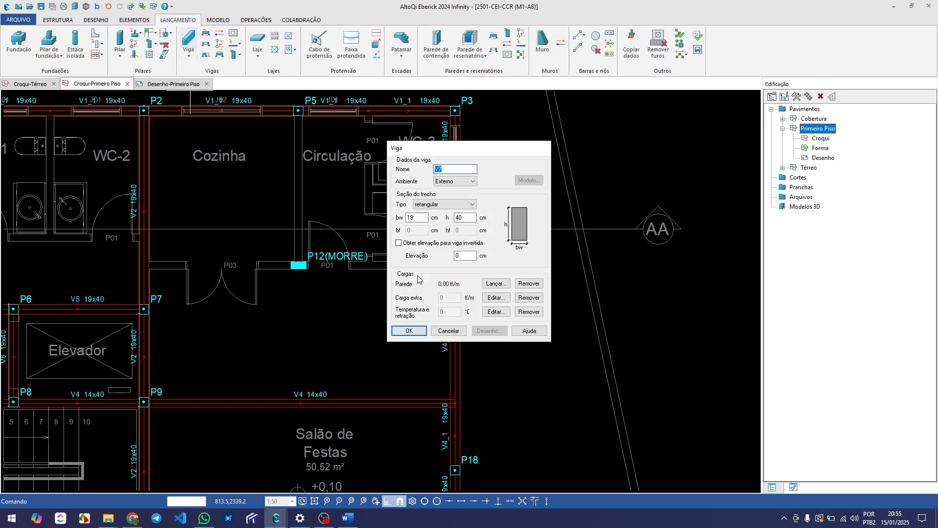
click(409, 336)
scroll(478, 258, up, 2)
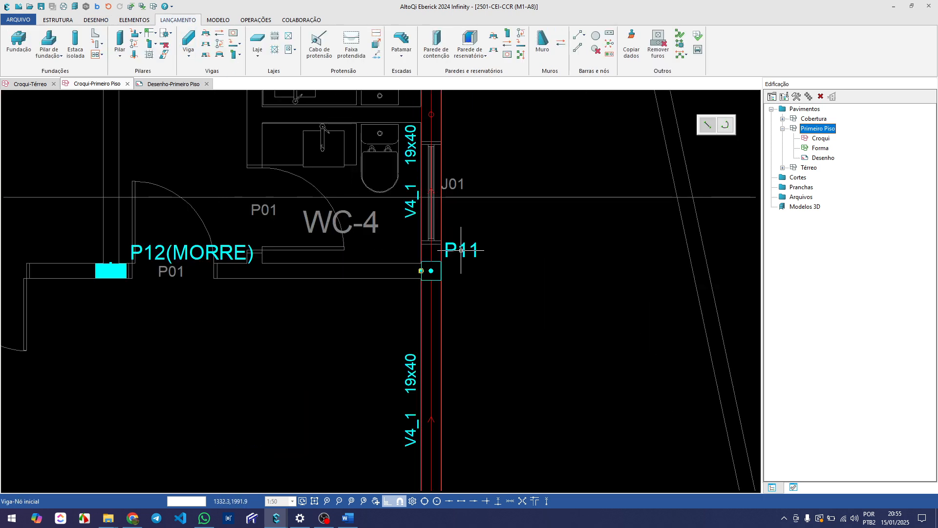
click(461, 250)
scroll(461, 250, down, 2)
scroll(89, 255, up, 3)
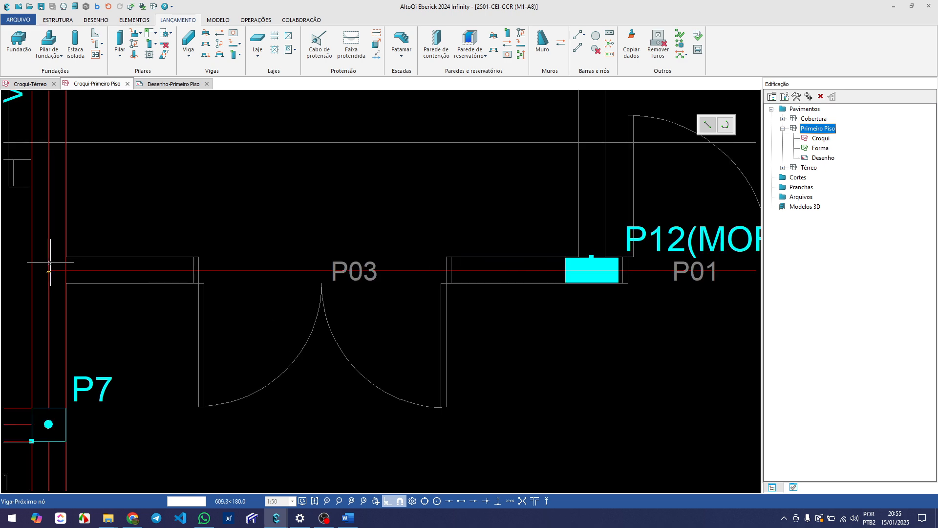
click(47, 262)
click(47, 262)
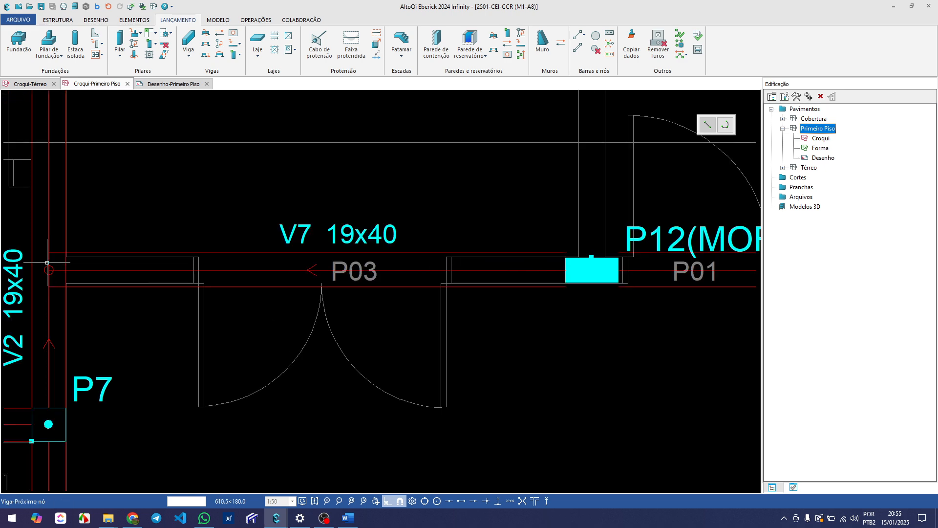
scroll(48, 262, down, 2)
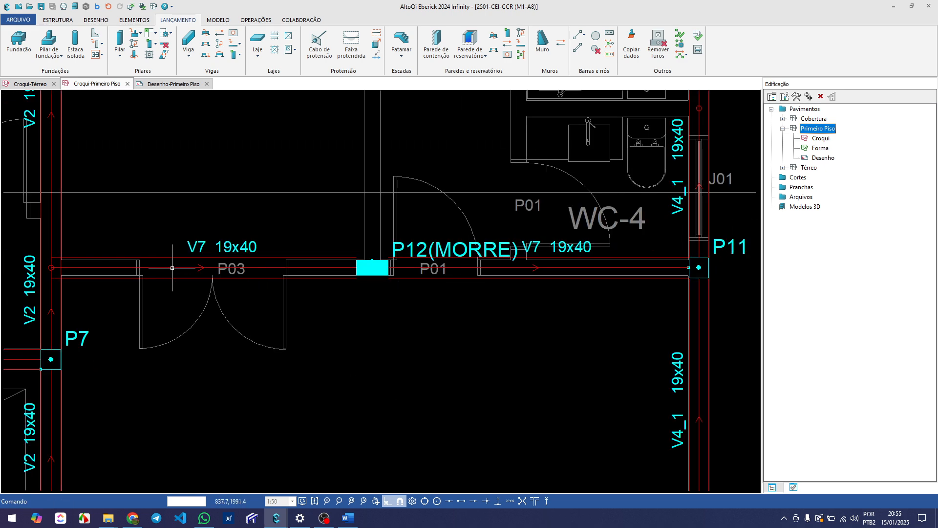
Set the section width bw of beam V7 to 14 cm
double_click(172, 267)
drag(415, 217, 397, 220)
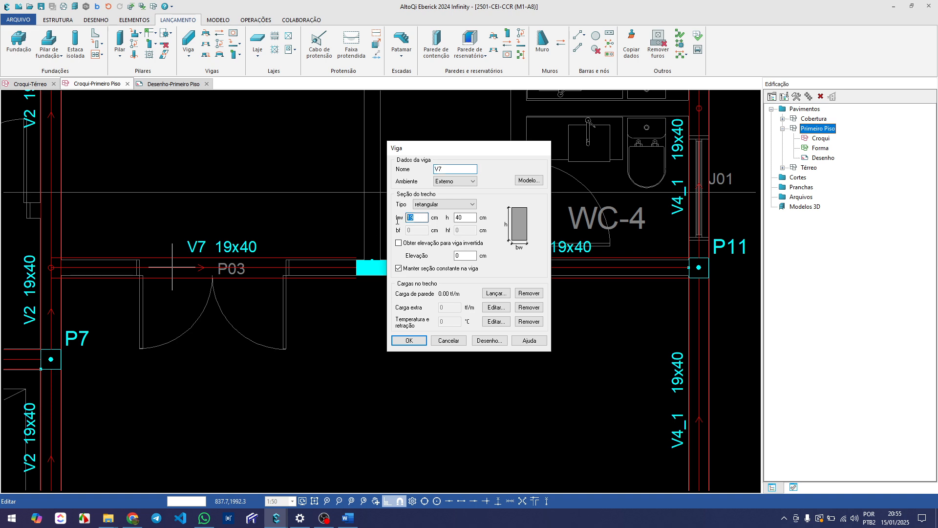
text(14)
key(Return)
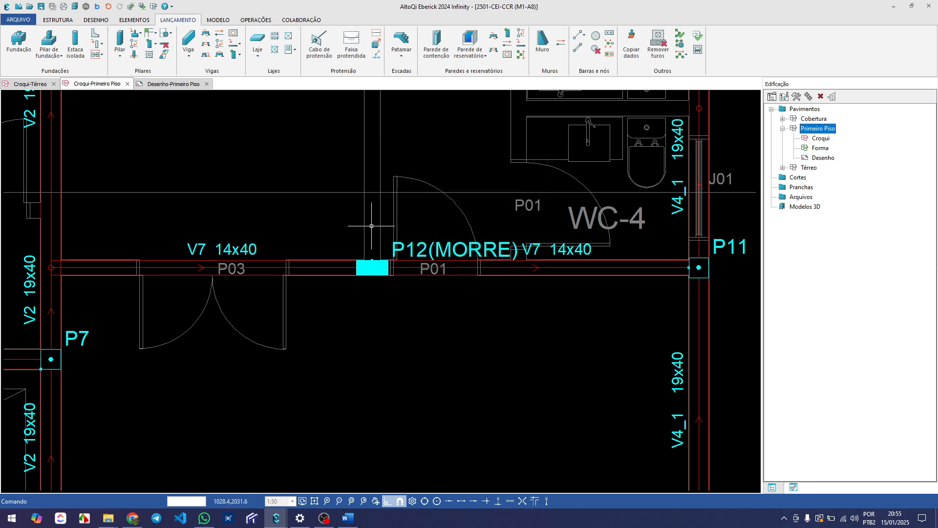
Examine the overall beam layout and the front edge from P15 through P16 to P17, including the outline strip beyond V3_1
scroll(379, 276, down, 2)
scroll(379, 276, down, 3)
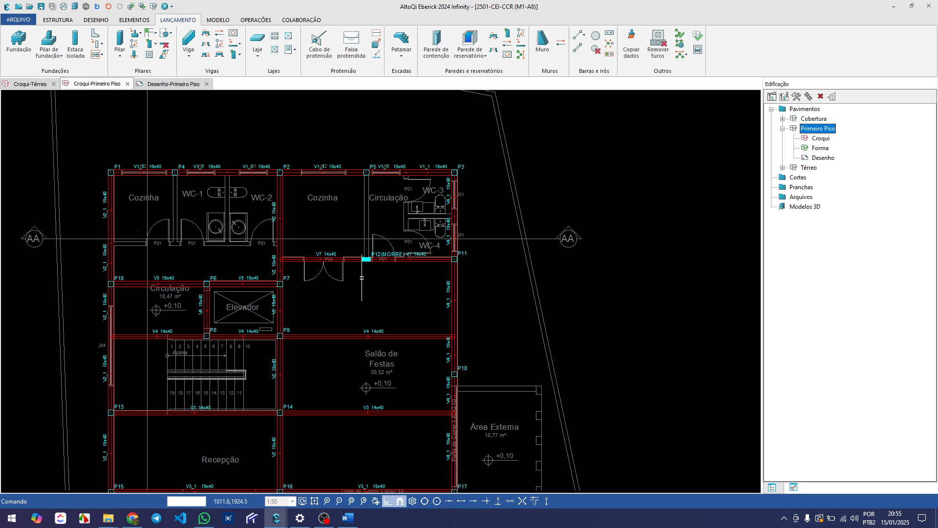
middle_drag(363, 296, 380, 280)
middle_drag(352, 362, 354, 332)
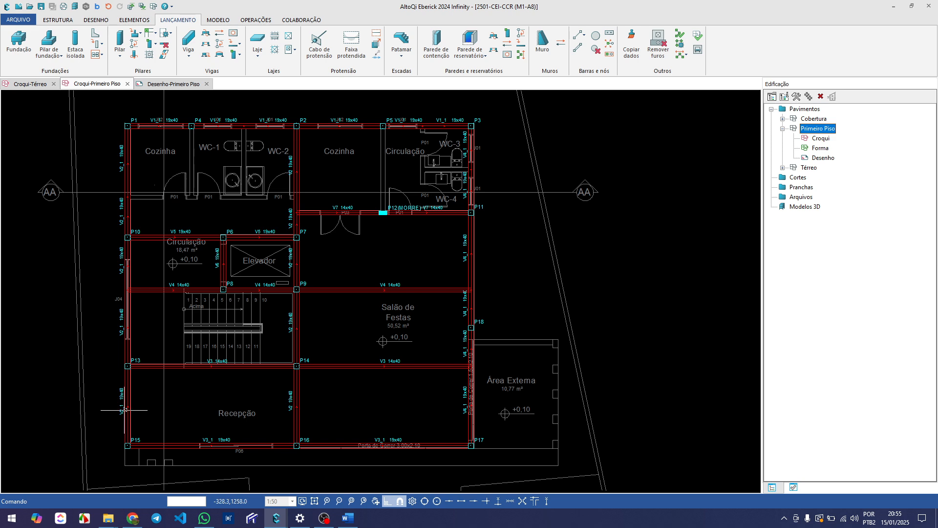
middle_drag(266, 364, 286, 323)
middle_drag(362, 356, 335, 357)
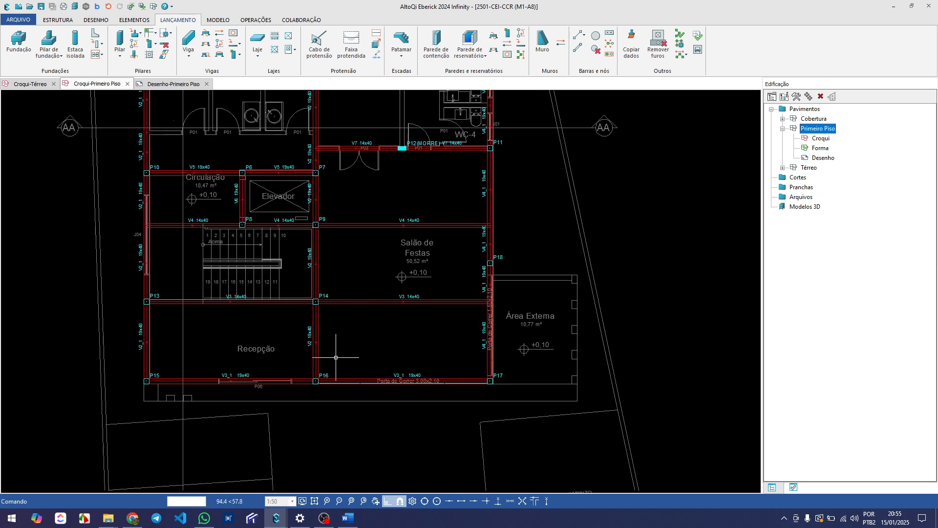
scroll(201, 389, up, 2)
middle_drag(205, 402, 192, 365)
scroll(192, 365, down, 1)
middle_drag(597, 372, 465, 373)
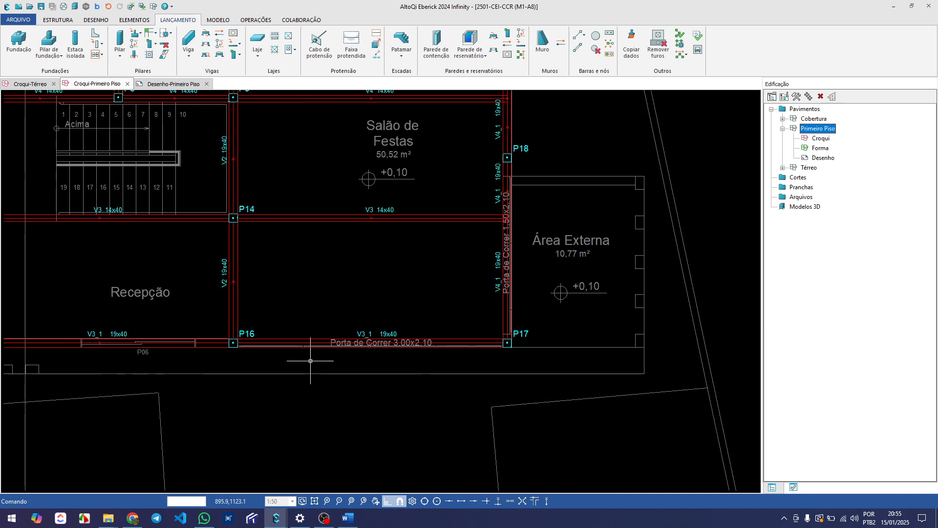
middle_drag(310, 360, 392, 360)
scroll(375, 371, down, 2)
scroll(378, 390, up, 3)
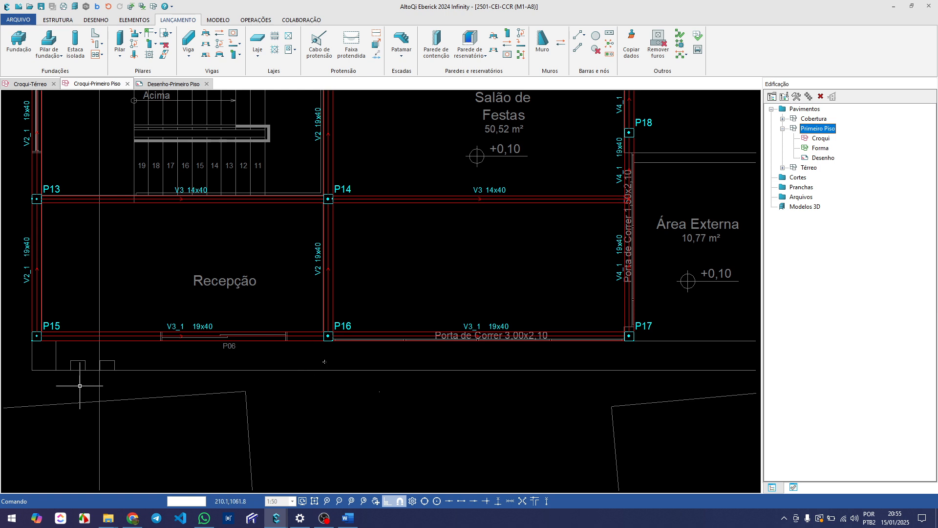
mouse_move(55, 363)
middle_down()
mouse_move(100, 354)
mouse_move(118, 337)
middle_up()
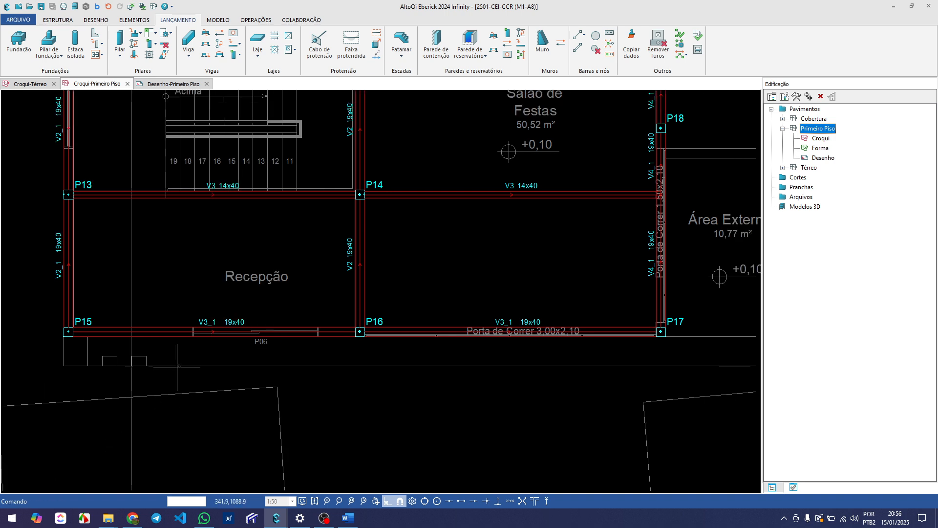
scroll(211, 351, down, 3)
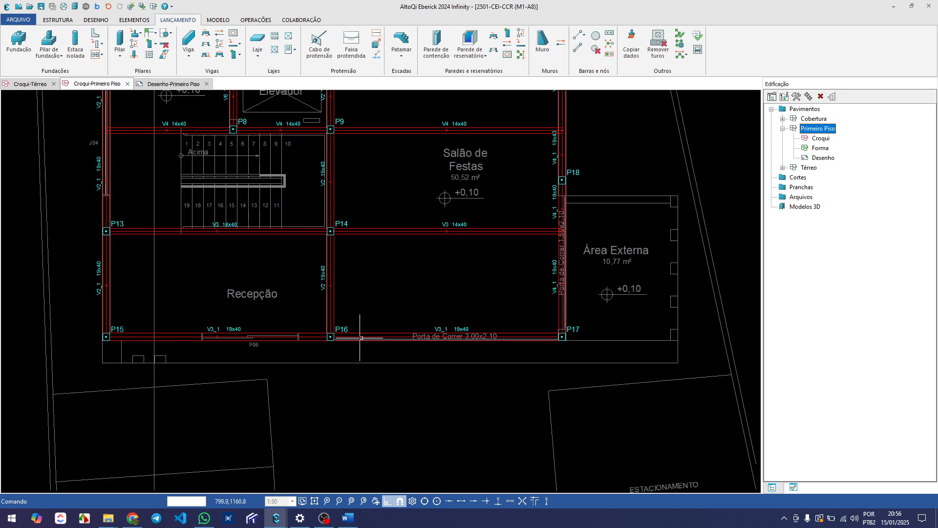
Inspect the projecting front strip beyond beam V3_1, from its corner at P15 to the Área Externa beside P17
middle_drag(390, 360, 332, 362)
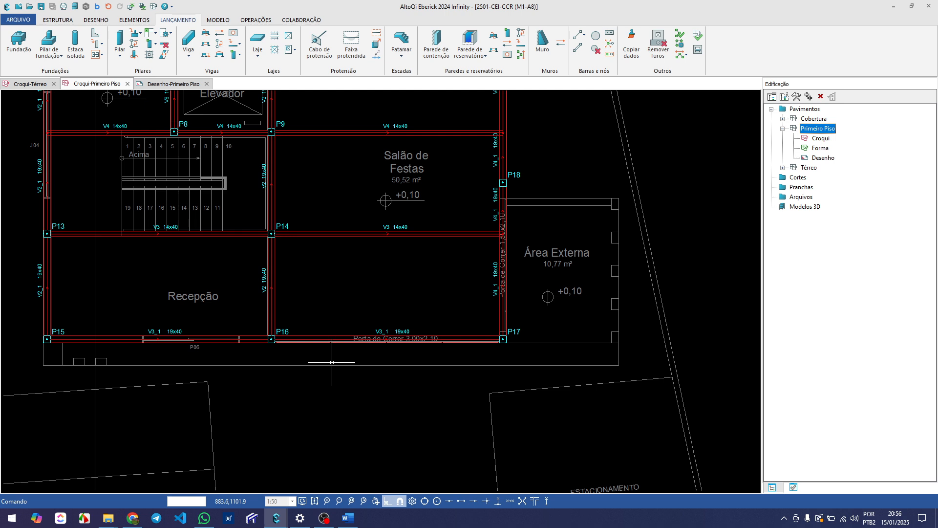
scroll(332, 362, down, 2)
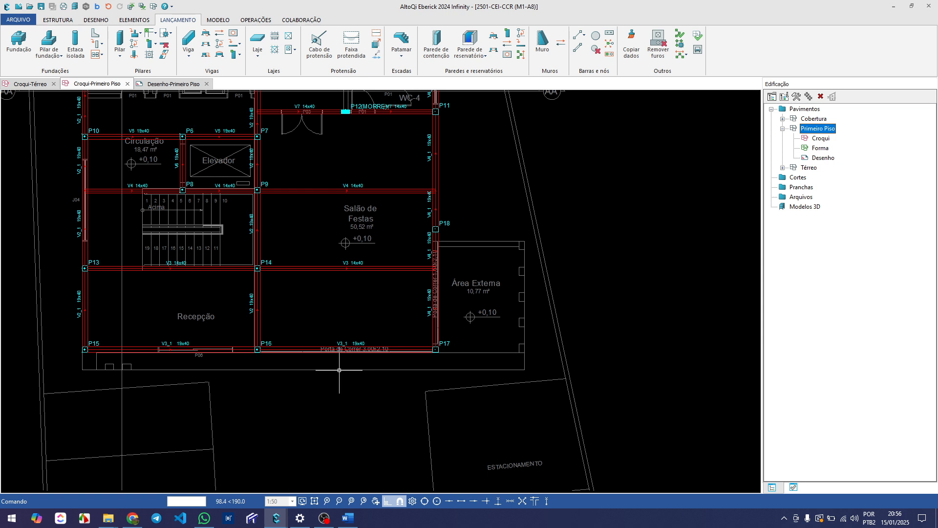
scroll(342, 372, up, 2)
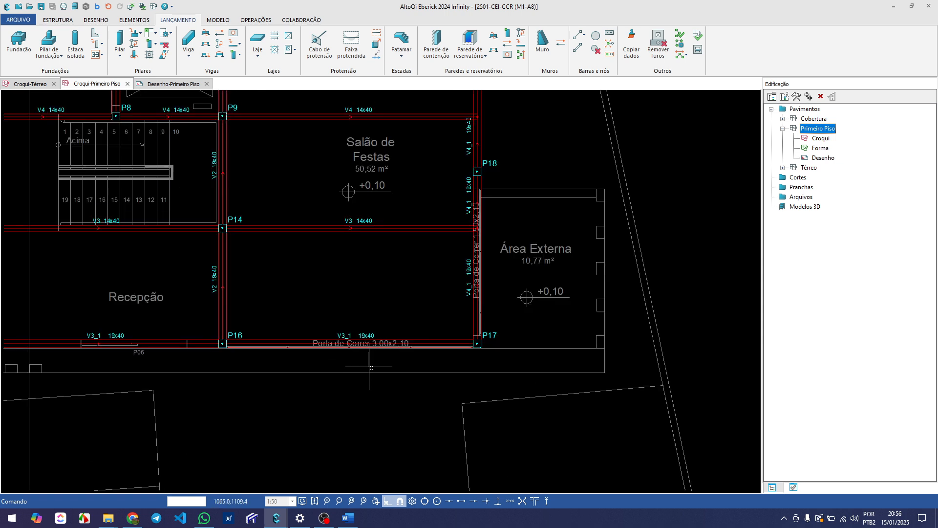
click(371, 318)
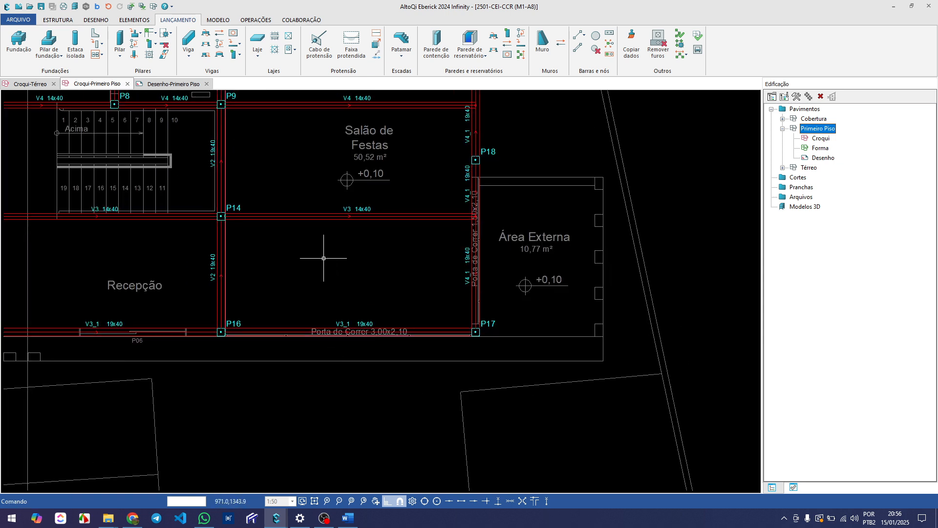
scroll(293, 220, down, 2)
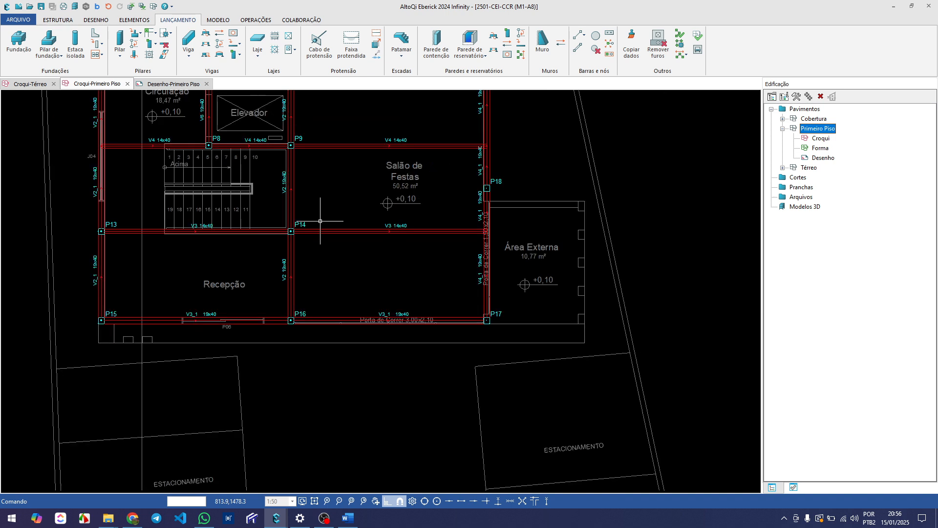
middle_drag(276, 304, 300, 301)
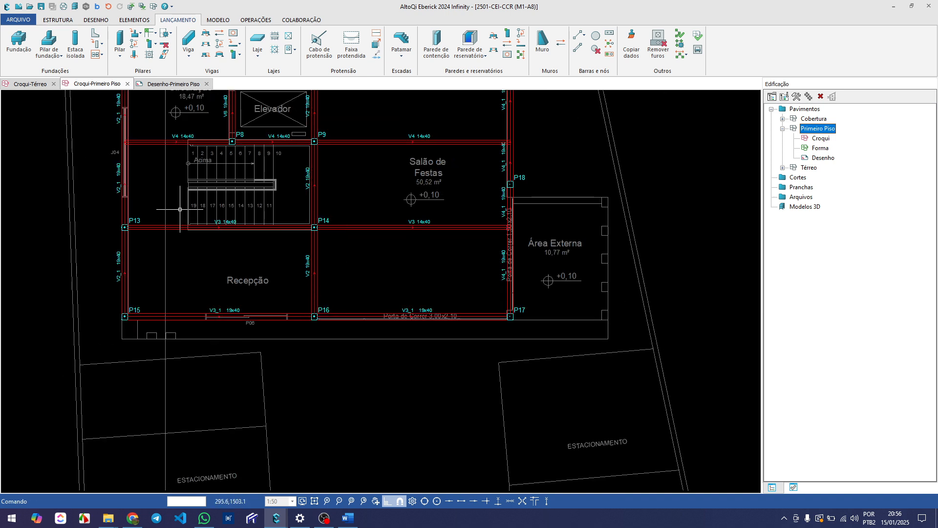
scroll(147, 313, up, 2)
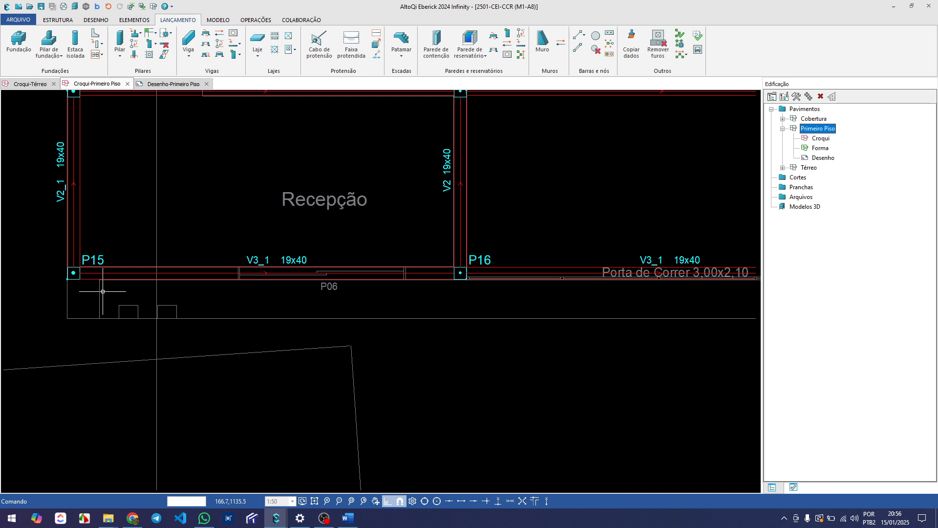
scroll(103, 291, down, 1)
scroll(83, 289, up, 1)
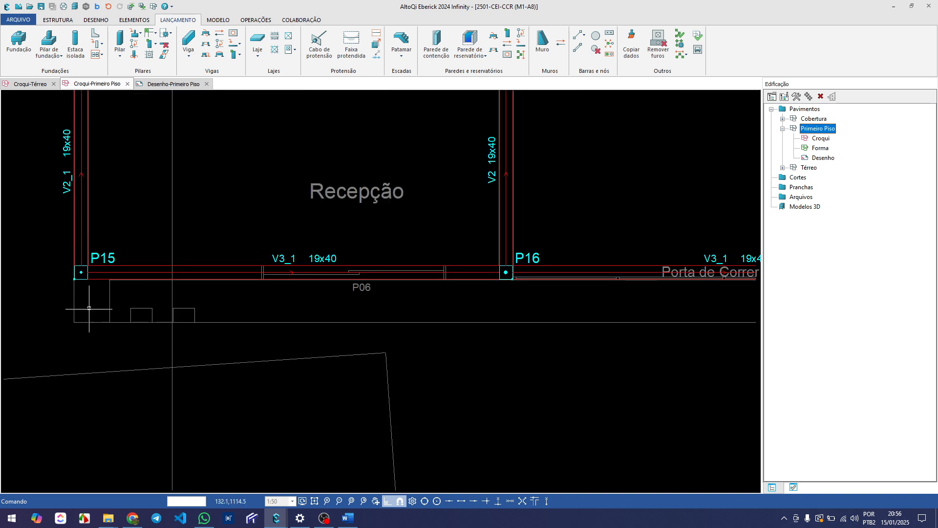
scroll(77, 306, down, 2)
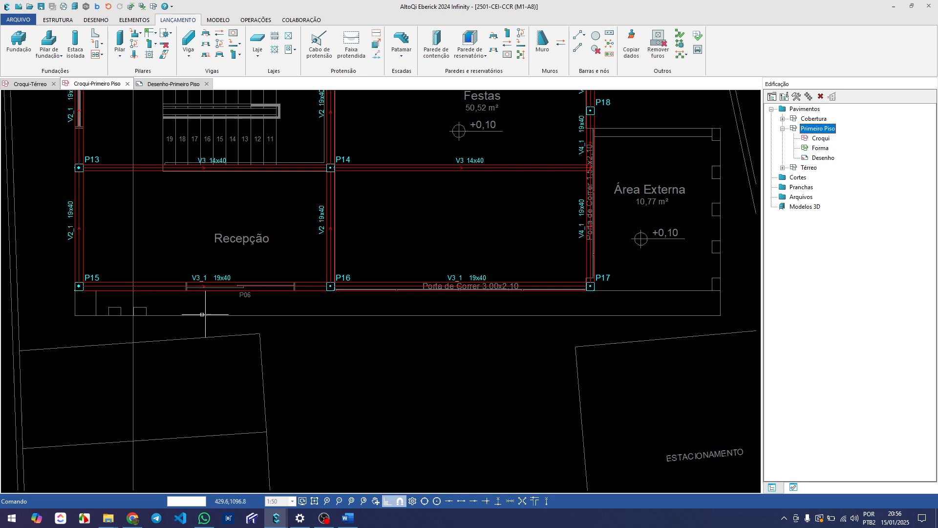
middle_drag(201, 245, 196, 255)
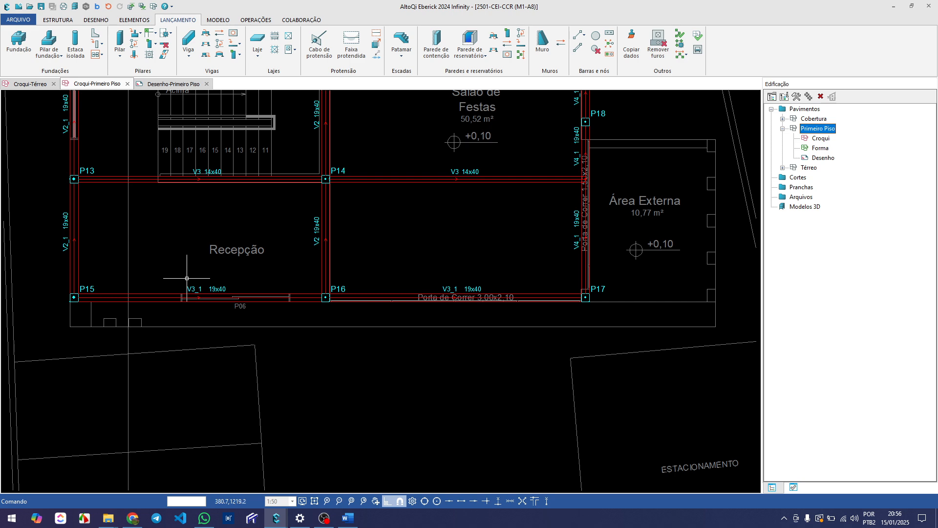
click(185, 296)
scroll(205, 293, up, 3)
scroll(205, 293, down, 2)
key(Escape)
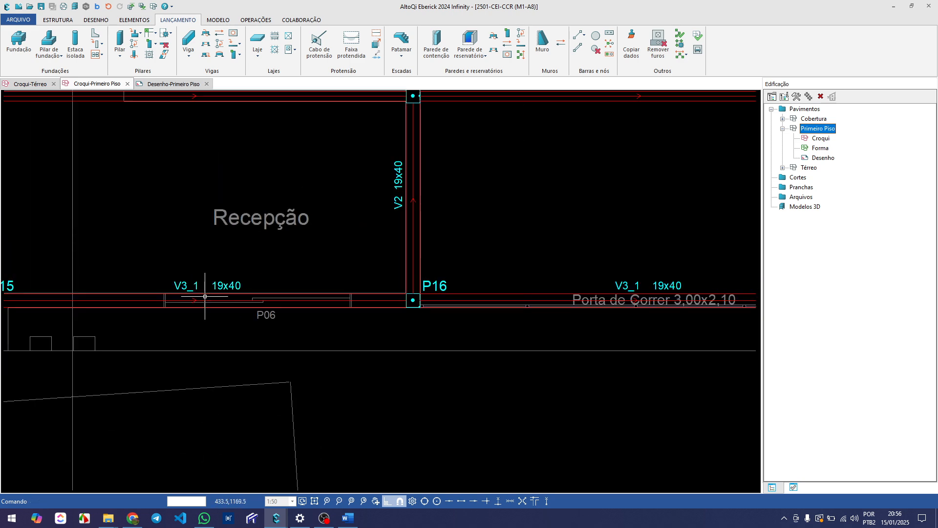
scroll(205, 290, down, 2)
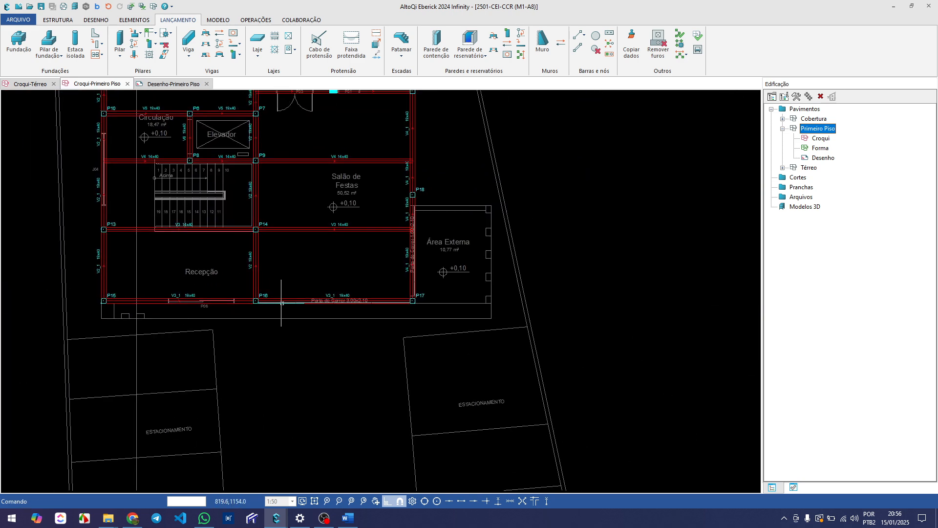
scroll(215, 309, up, 2)
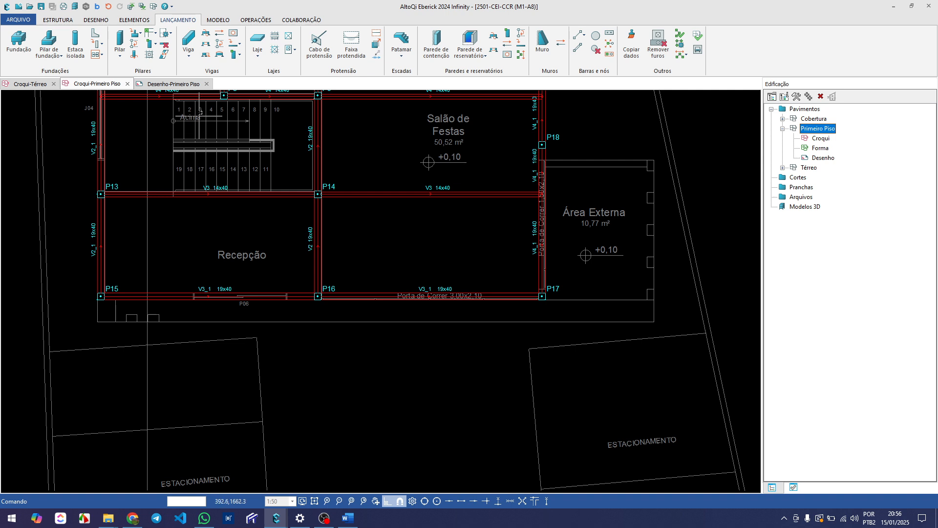
Start a bar with width 0 at P15's outer corner and run it to the front outline corner, accepting the unsupported node
click(580, 38)
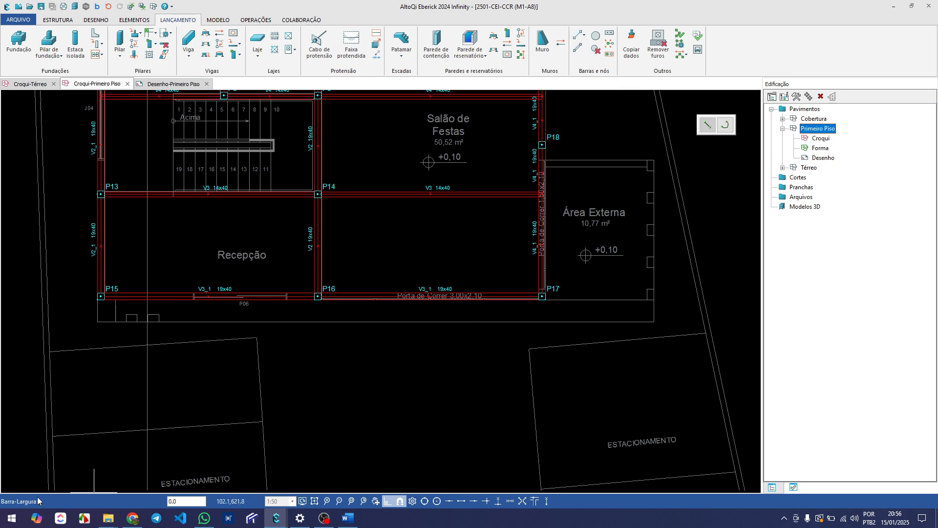
click(194, 500)
text(0)
key(Return)
scroll(130, 331, up, 2)
scroll(116, 275, up, 3)
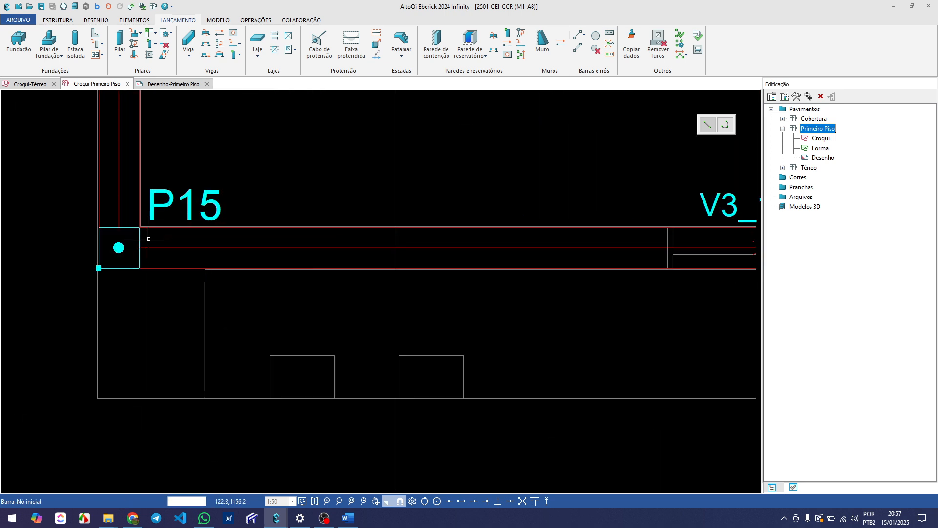
click(172, 206)
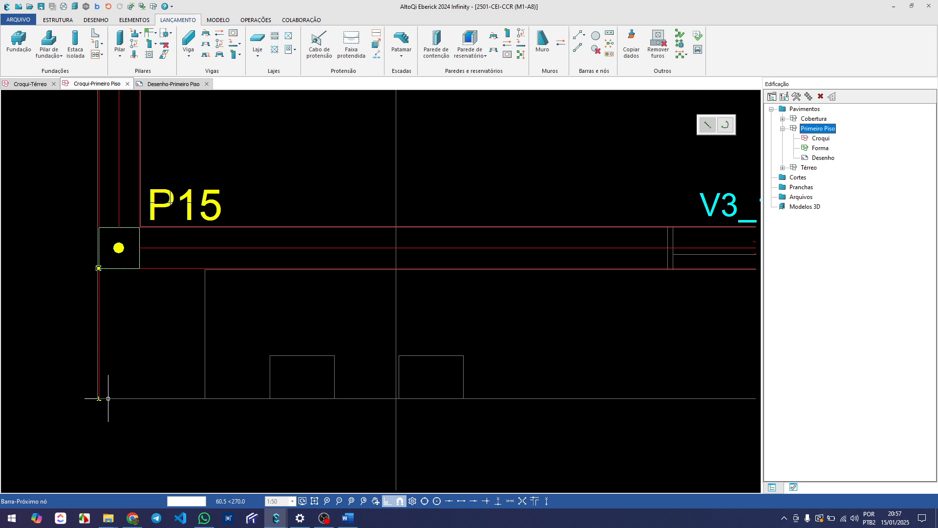
click(108, 398)
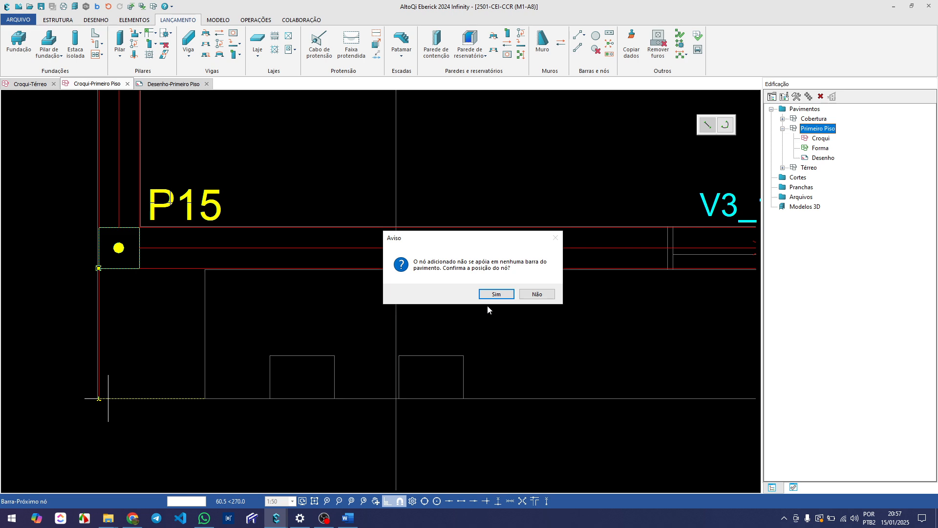
click(496, 294)
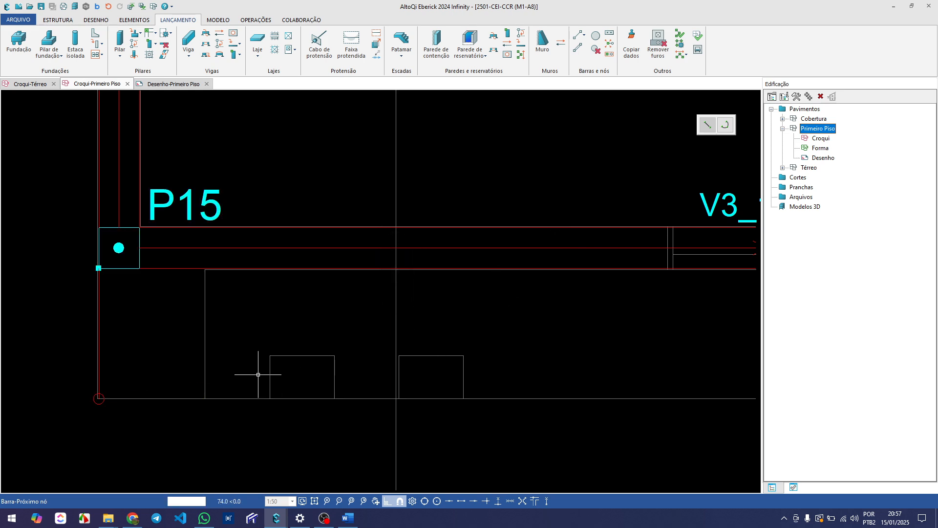
Continue the bar along the front outline to the point in line with P17's outer corner, accepting the unsupported node
scroll(256, 374, down, 3)
scroll(256, 374, down, 1)
middle_drag(514, 375, 147, 398)
scroll(383, 397, up, 4)
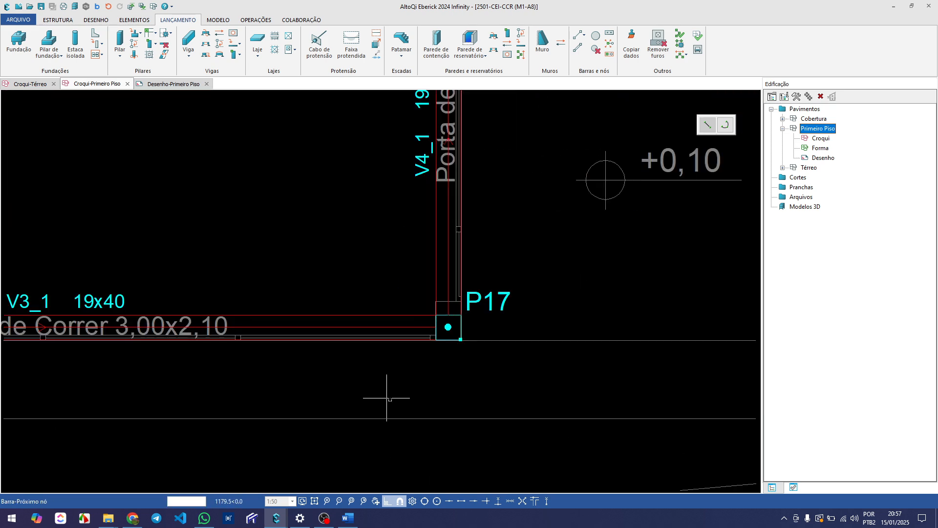
mouse_move(454, 396)
middle_down()
mouse_move(374, 370)
mouse_move(387, 362)
middle_up()
scroll(406, 306, up, 3)
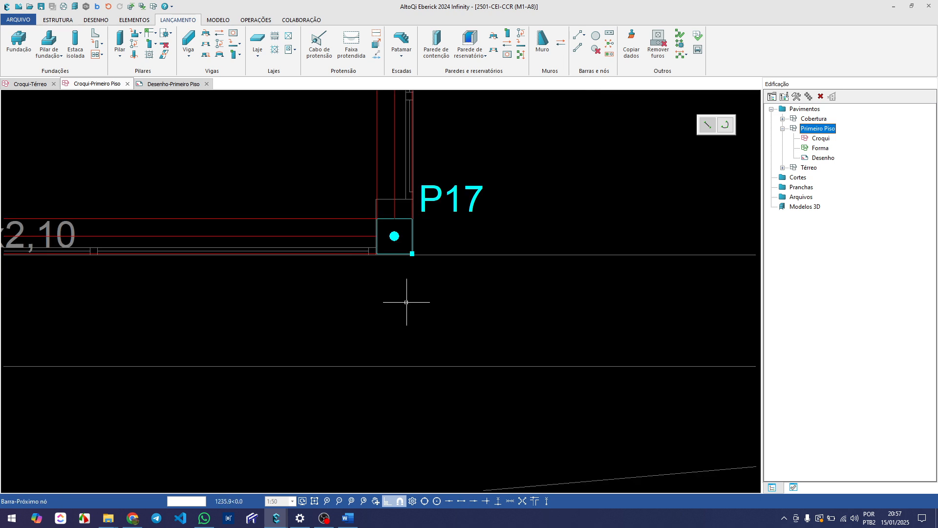
scroll(404, 267, down, 3)
scroll(412, 266, up, 4)
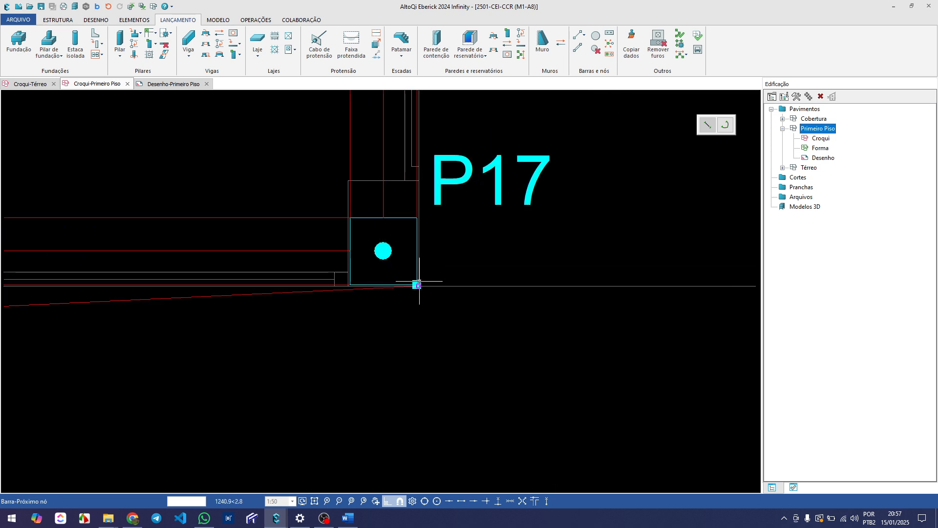
scroll(417, 283, down, 2)
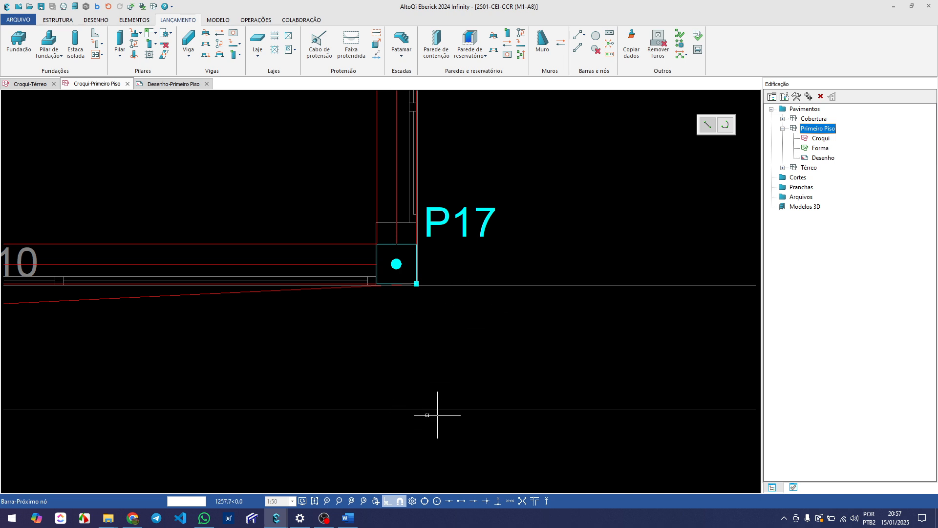
scroll(413, 317, down, 2)
scroll(416, 295, up, 2)
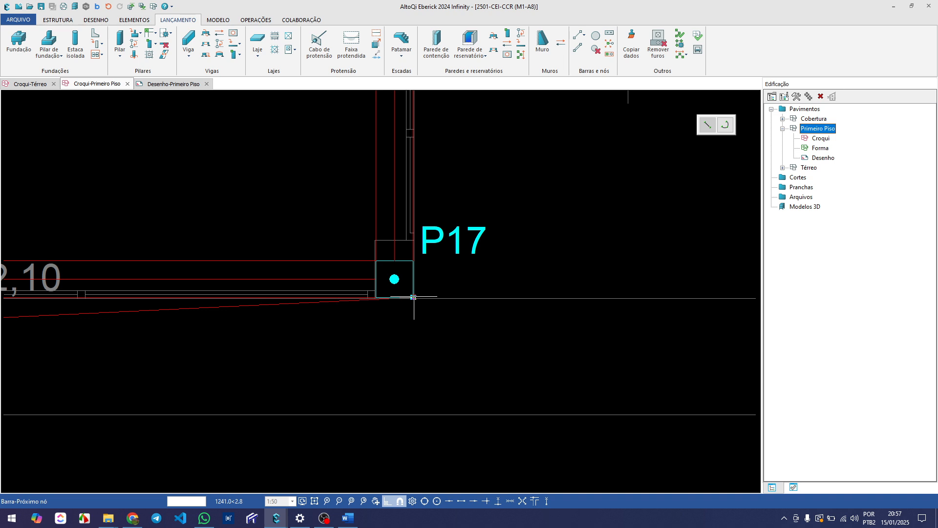
click(413, 297)
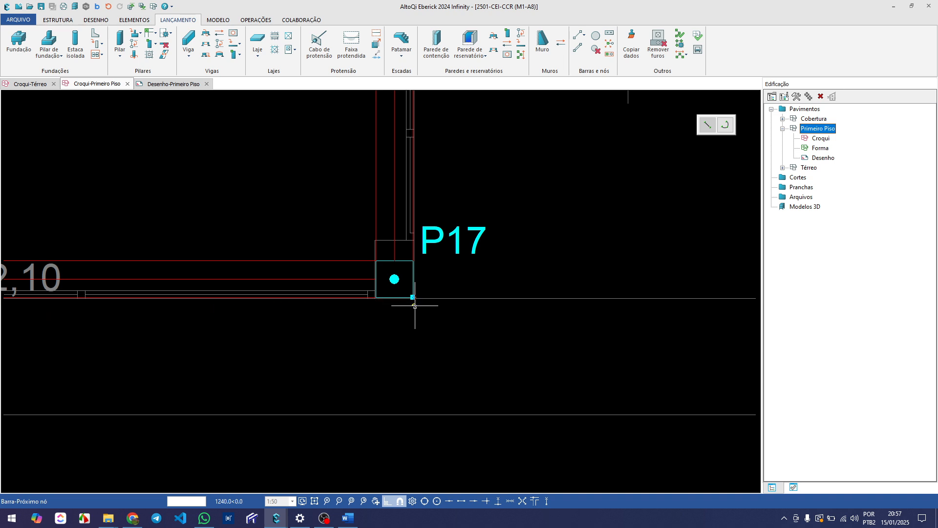
click(415, 414)
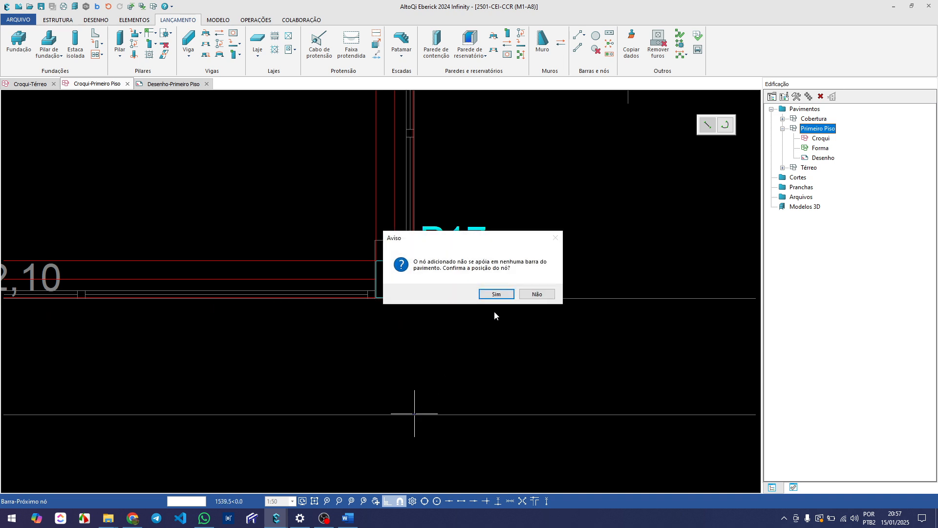
click(496, 294)
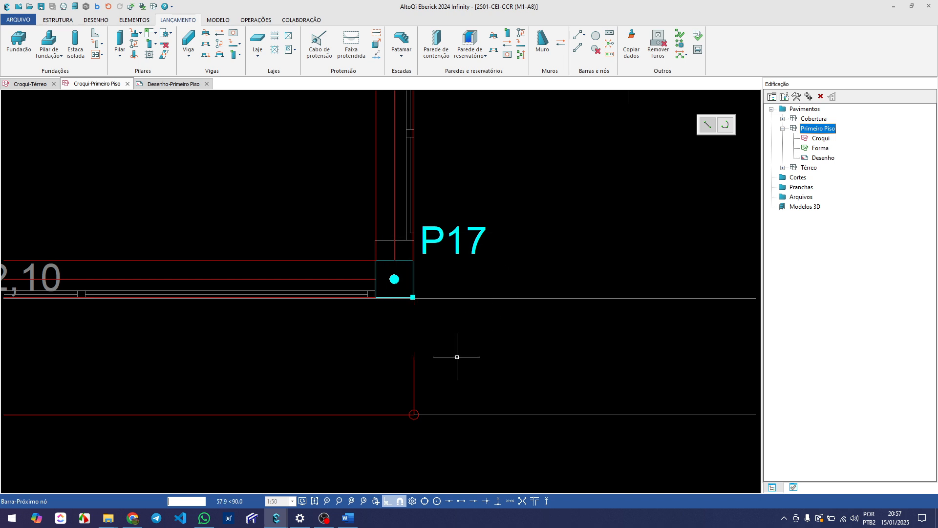
Close the bar outline at P17's outer corner and end the bar command
scroll(459, 281, up, 3)
scroll(415, 321, down, 2)
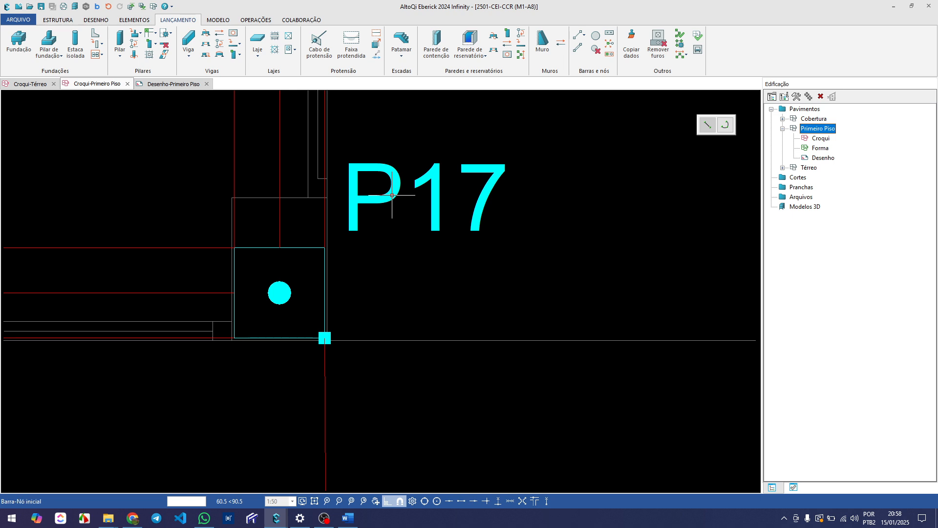
key(Escape)
Align the short bar between P17 and the front outline vertically, using P17's corner node as the reference point
scroll(393, 210, down, 5)
scroll(362, 359, up, 4)
middle_drag(389, 282, 377, 351)
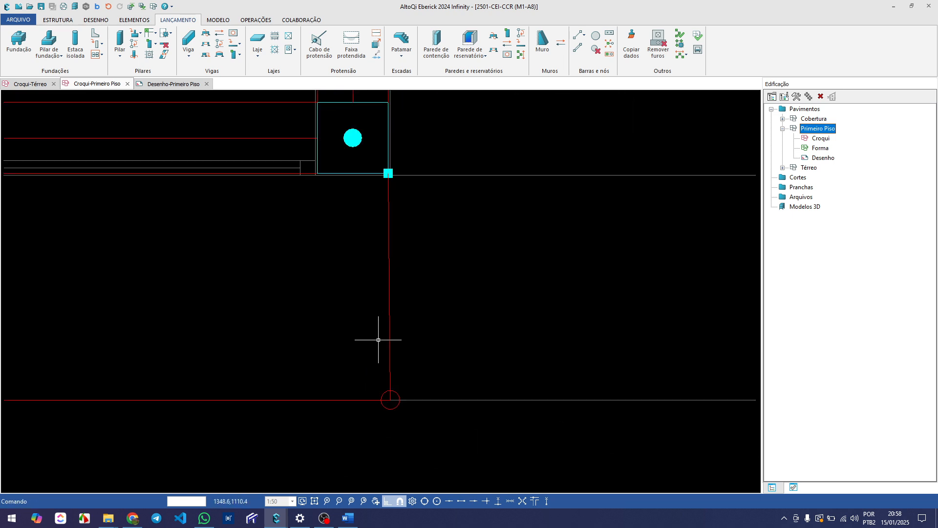
scroll(378, 340, down, 2)
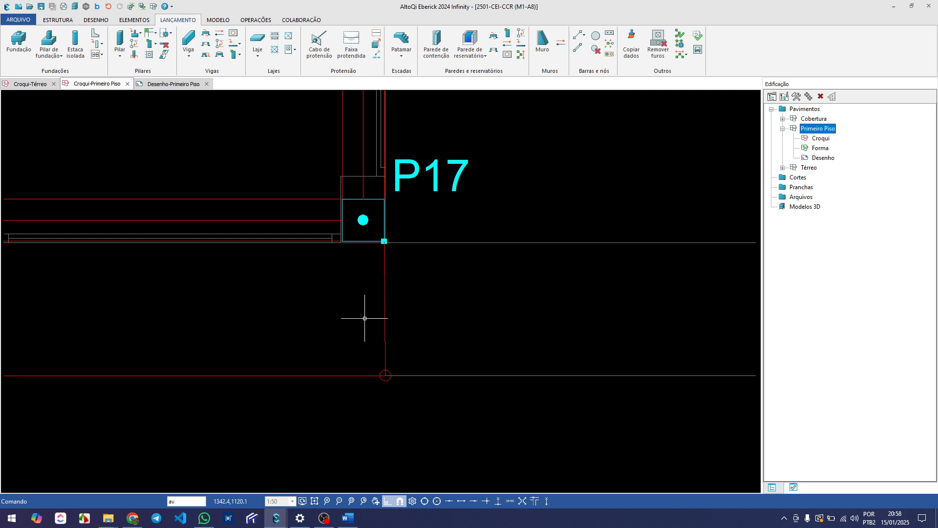
key(Return)
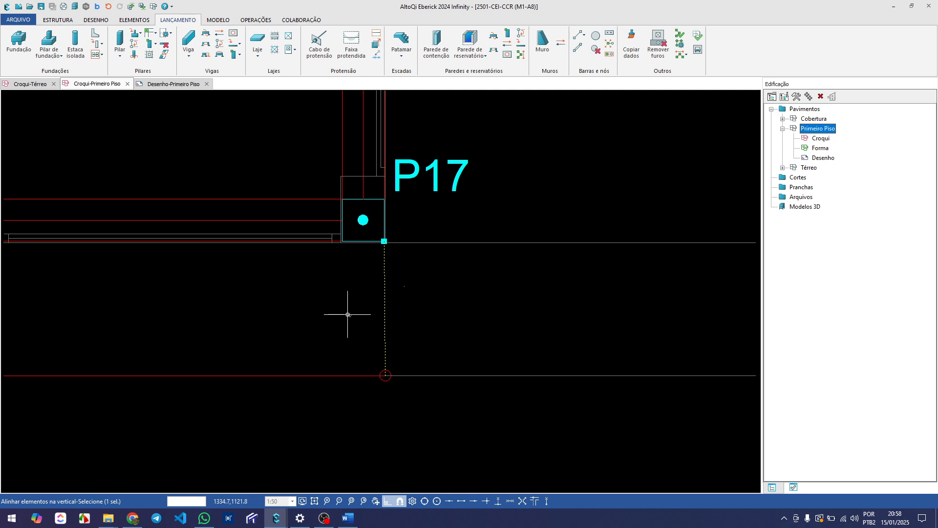
key(Return)
scroll(369, 264, up, 1)
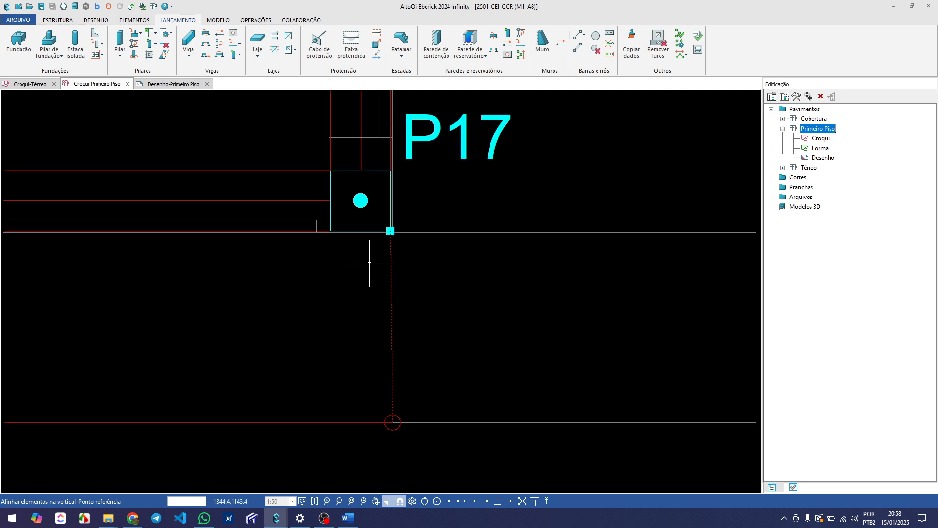
click(421, 139)
scroll(425, 261, down, 3)
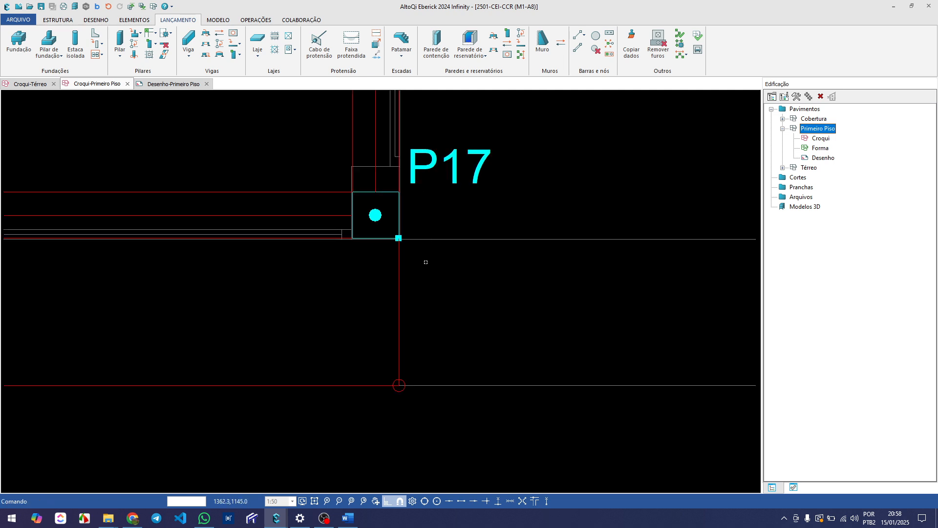
Check the bar outline around the front strip, from P17 back to P15
scroll(420, 281, up, 2)
scroll(429, 278, down, 4)
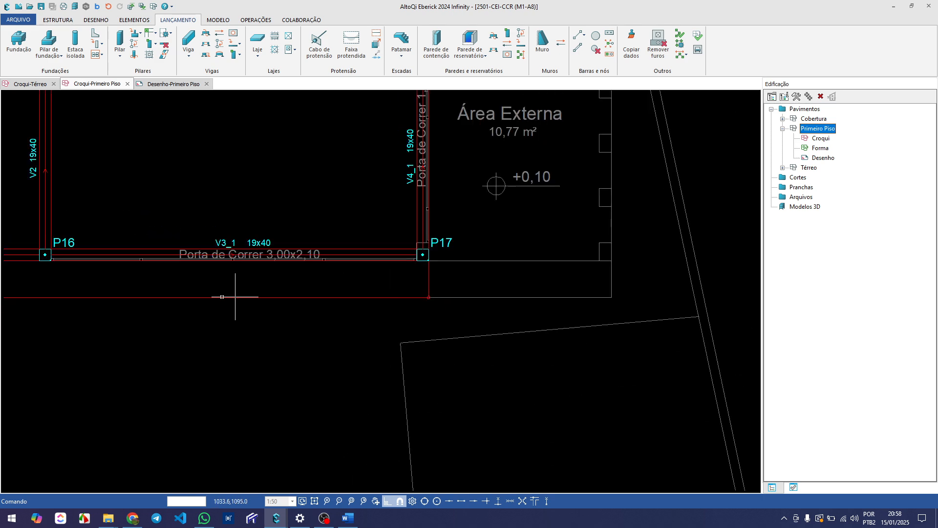
middle_drag(236, 289, 368, 312)
scroll(342, 315, down, 2)
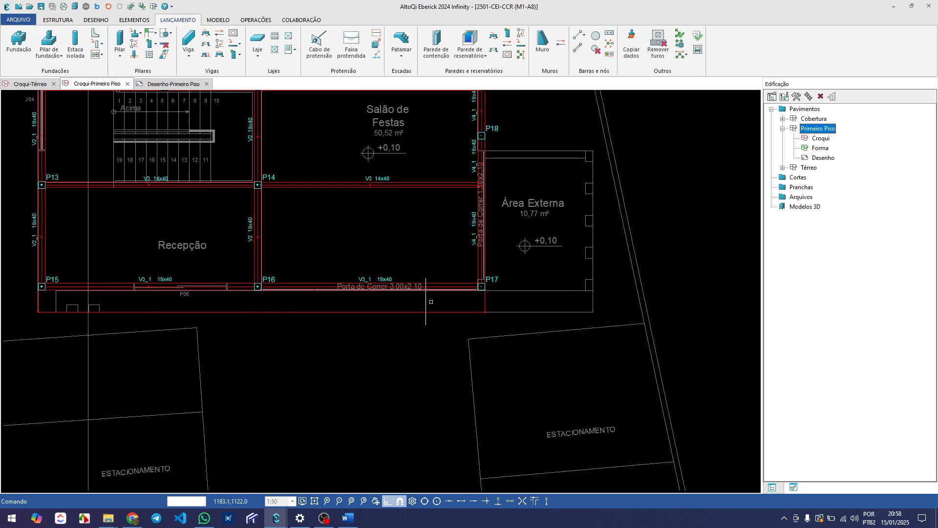
scroll(81, 306, up, 2)
scroll(120, 299, down, 2)
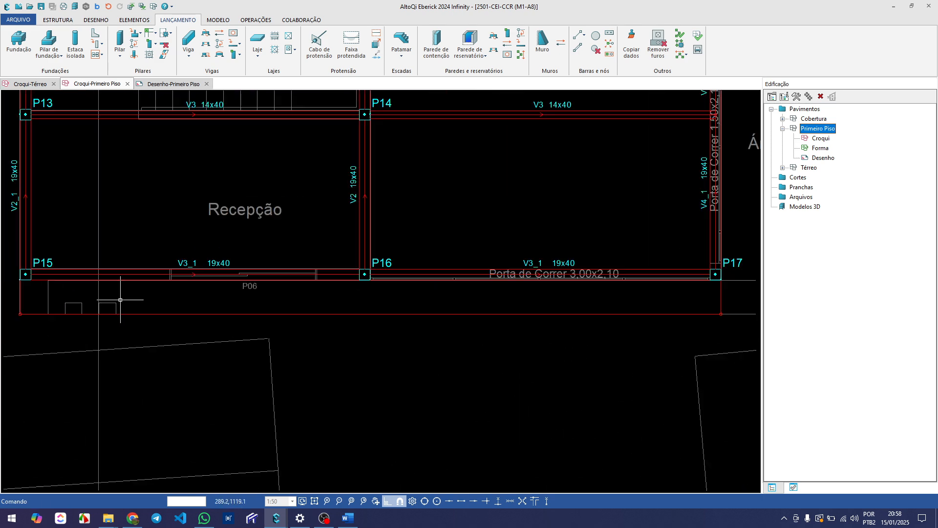
Look over the whole beam layout, from the front strip up to the outer walls and around the staircase
drag(229, 253, 203, 306)
drag(389, 253, 364, 299)
key(Escape)
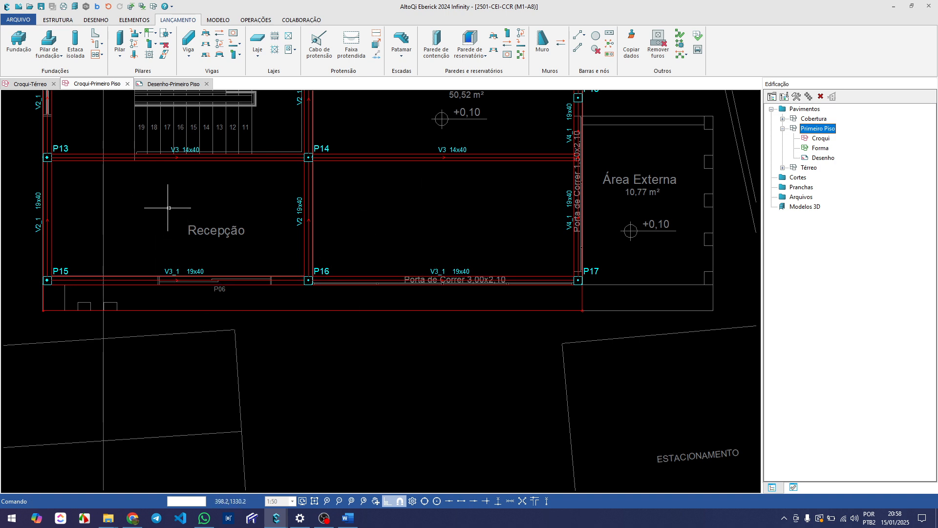
scroll(235, 263, down, 2)
middle_drag(261, 246, 273, 297)
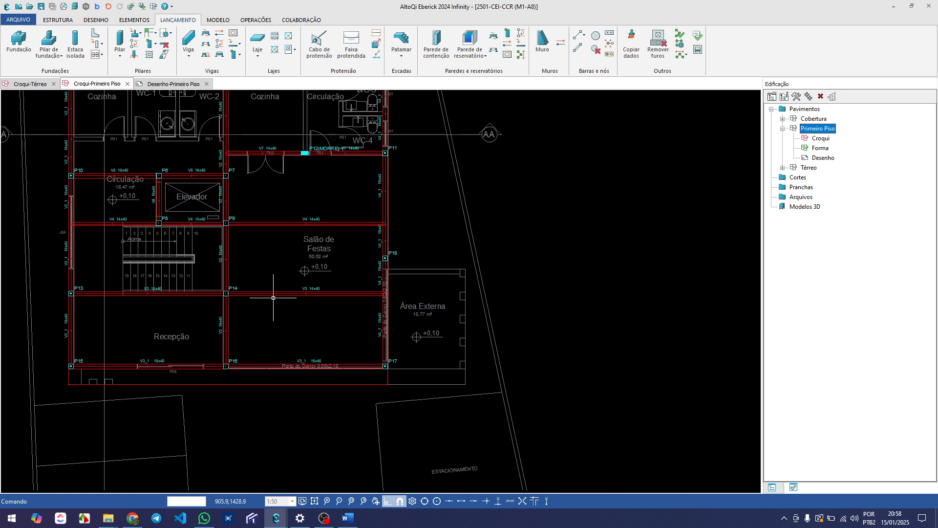
middle_drag(236, 243, 254, 323)
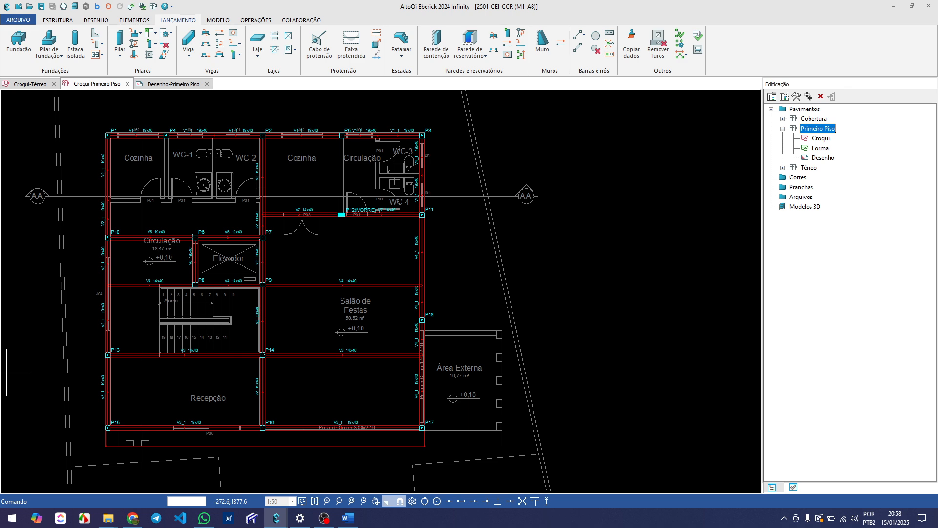
scroll(230, 312, up, 2)
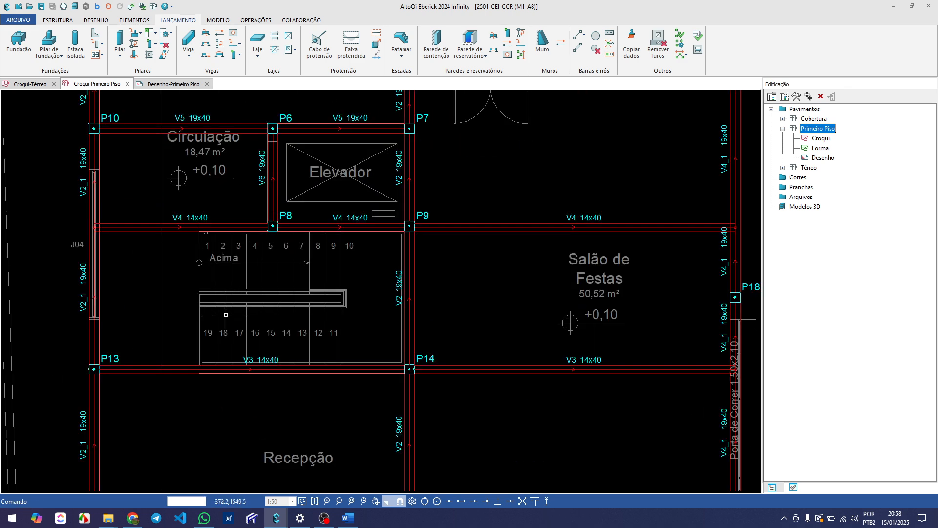
middle_drag(247, 314, 286, 309)
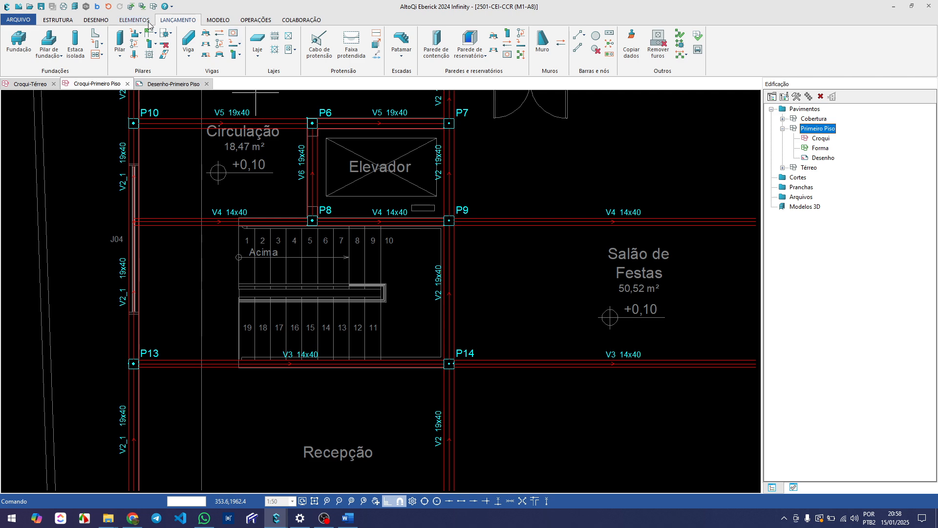
Switch the displayed architectural reference from Térreo to Primeiro Piso
click(98, 20)
click(461, 35)
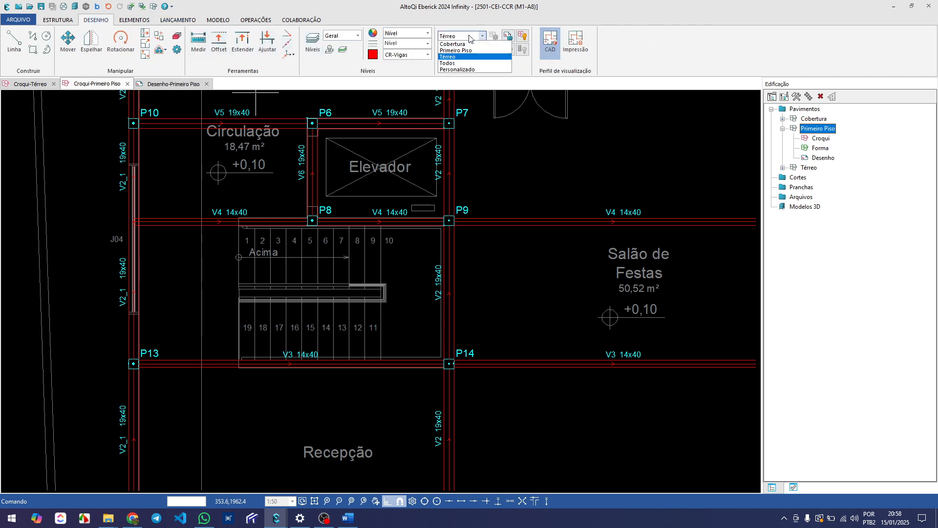
click(455, 50)
Compare the front bar outline with the Primeiro Piso reference drawing, from P15 along the balcony to P17
scroll(366, 376, down, 3)
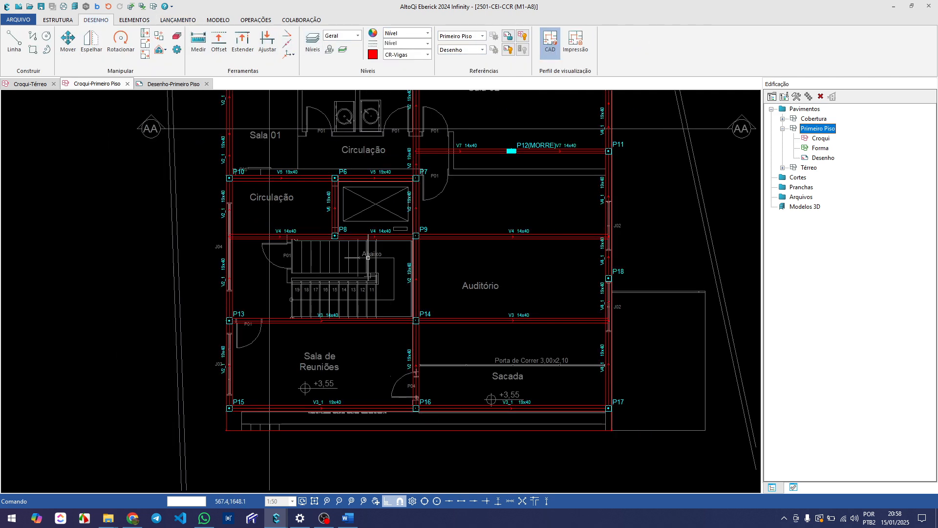
scroll(265, 351, up, 3)
scroll(265, 352, up, 2)
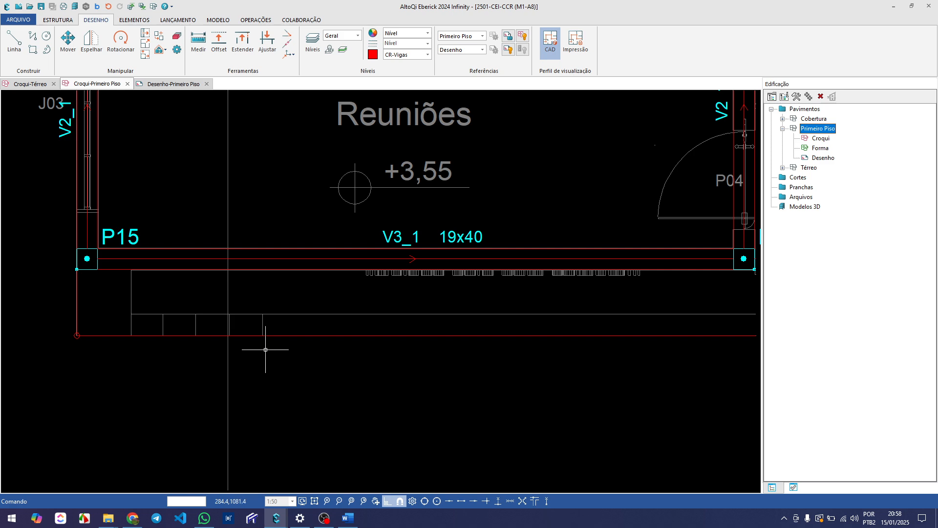
scroll(265, 349, down, 4)
middle_drag(533, 353, 252, 376)
scroll(430, 377, up, 4)
middle_drag(447, 392, 476, 373)
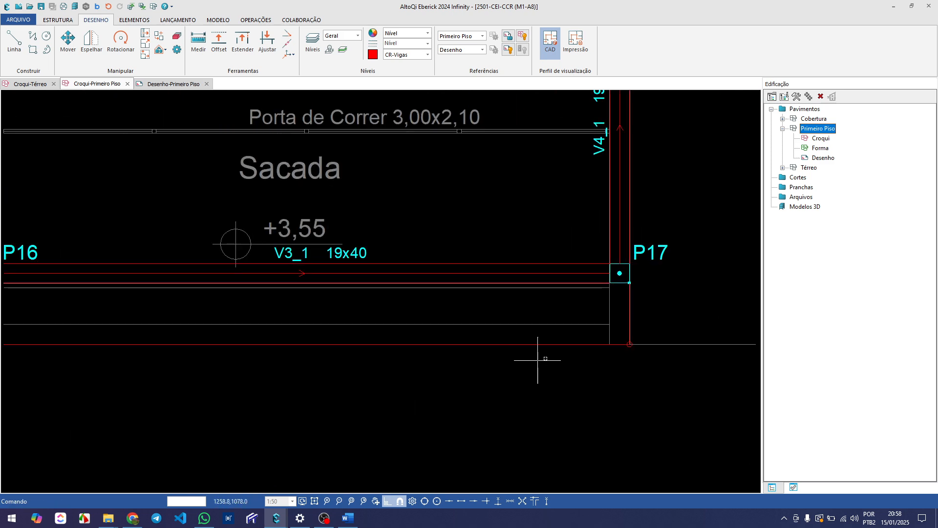
scroll(555, 356, up, 2)
scroll(533, 362, down, 1)
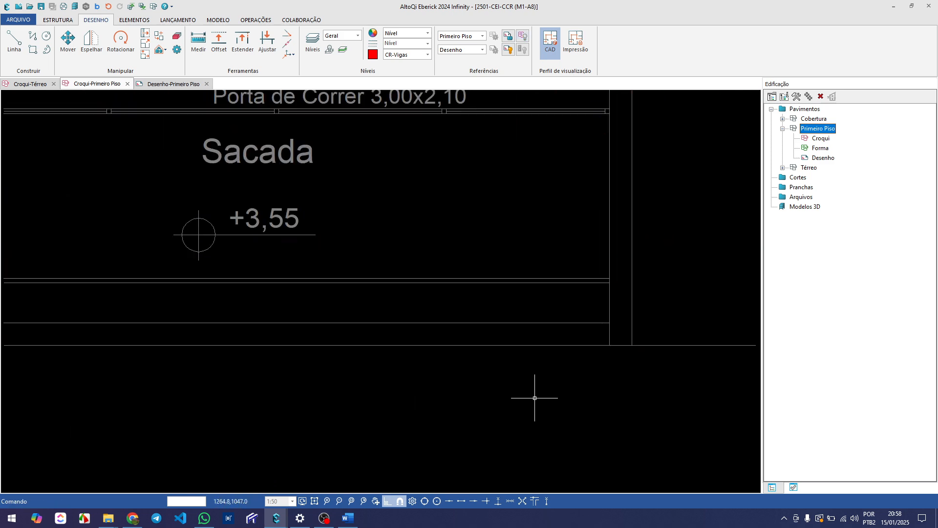
scroll(556, 349, down, 2)
scroll(556, 349, down, 2)
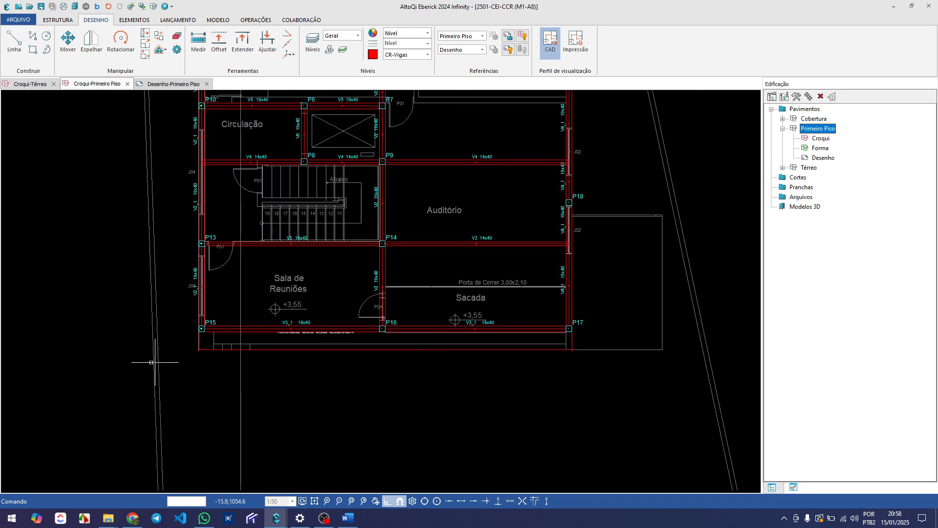
Examine the Primeiro Piso rooms and walls against the placed beams, including the area around the staircase between P13 and P14
scroll(254, 336, up, 5)
scroll(256, 338, down, 3)
middle_drag(386, 320, 230, 332)
middle_drag(361, 308, 212, 311)
scroll(212, 306, down, 3)
middle_drag(242, 258, 229, 293)
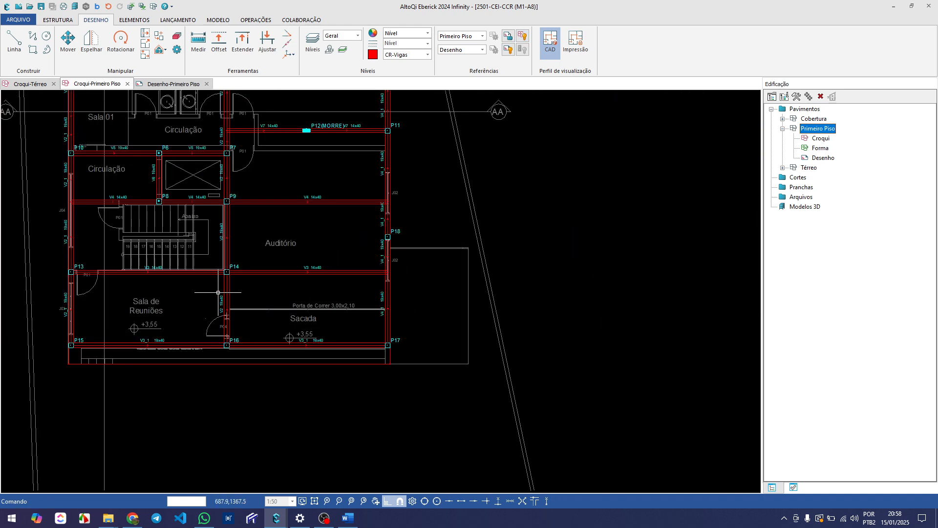
middle_drag(176, 251, 233, 283)
middle_drag(237, 247, 237, 300)
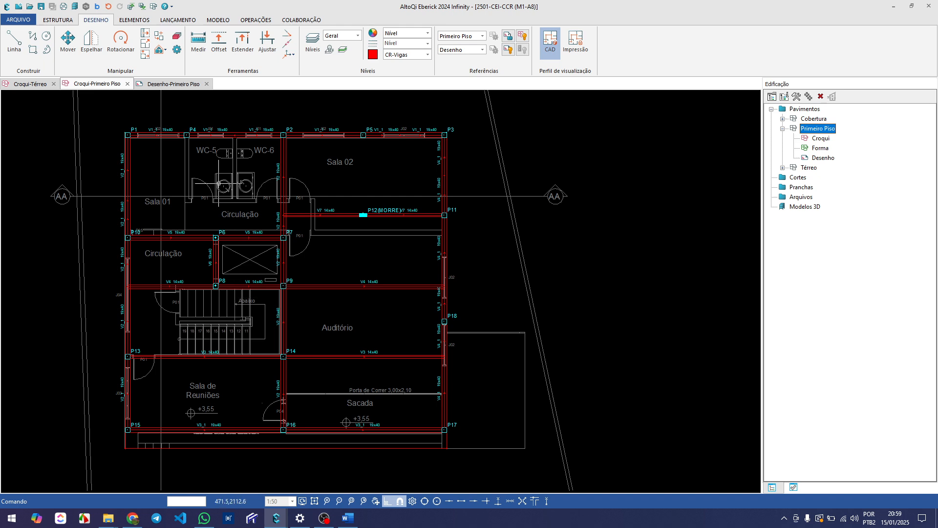
scroll(218, 183, up, 1)
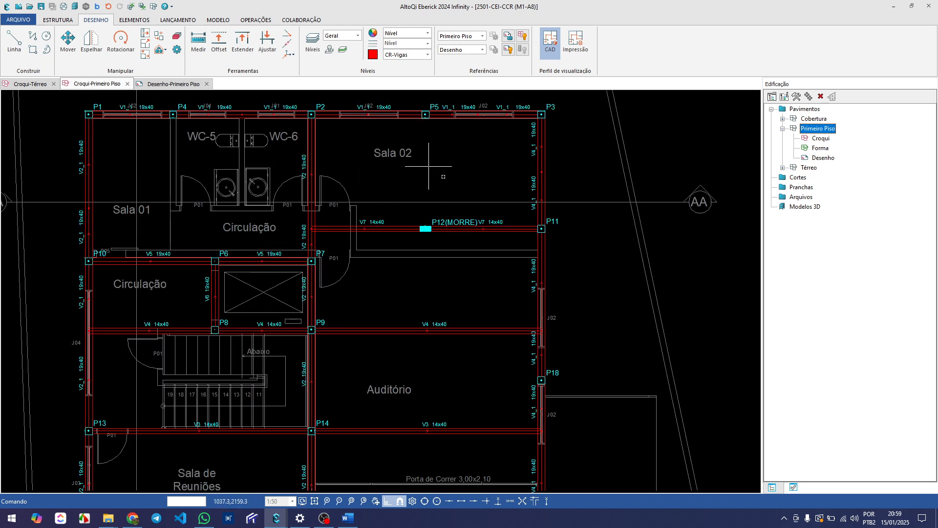
middle_drag(412, 361, 387, 195)
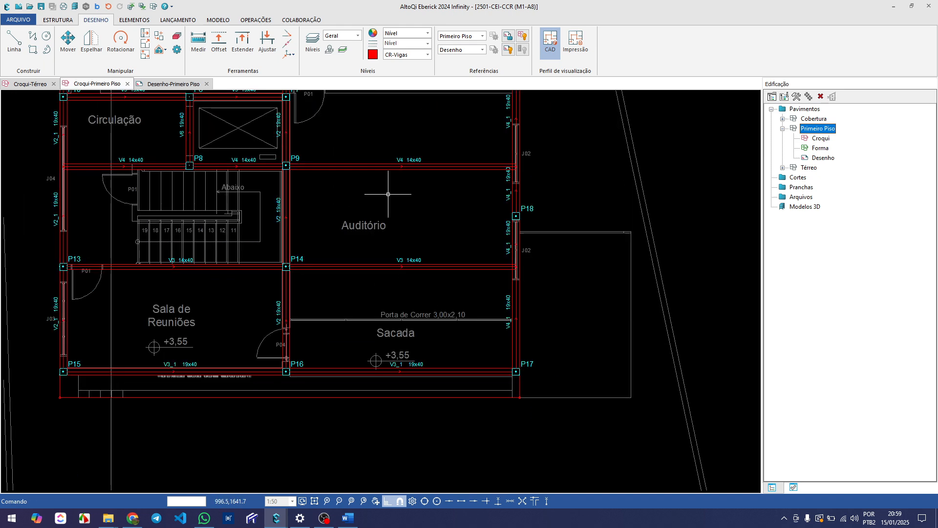
scroll(204, 291, up, 1)
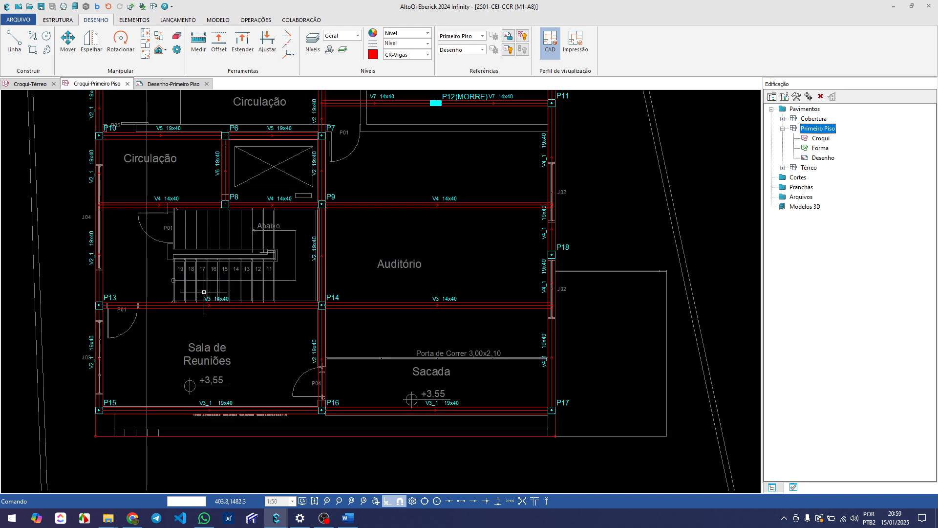
middle_drag(171, 233, 207, 261)
scroll(229, 314, up, 1)
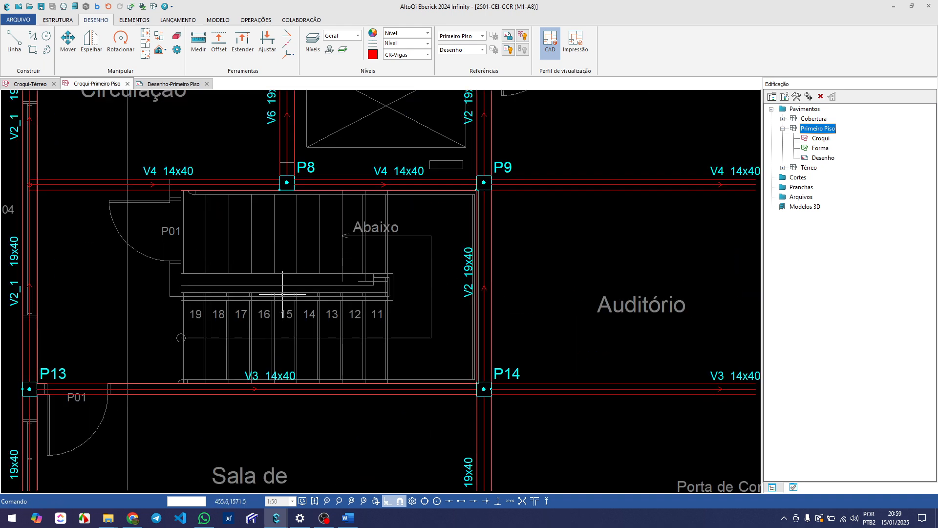
middle_drag(241, 318, 282, 293)
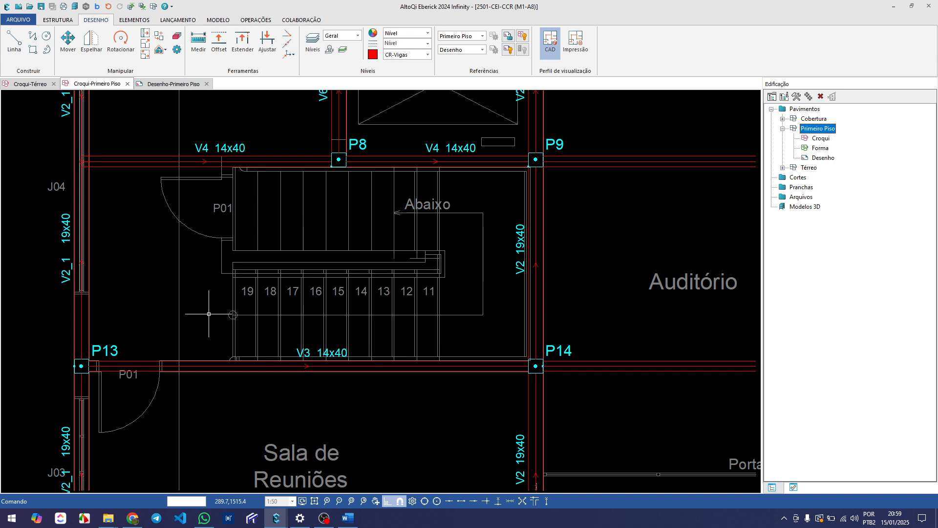
Place a vertical 14x40 cm beam from V4 to V3, along the door wall beside the staircase between P13 and P8
scroll(192, 259, up, 1)
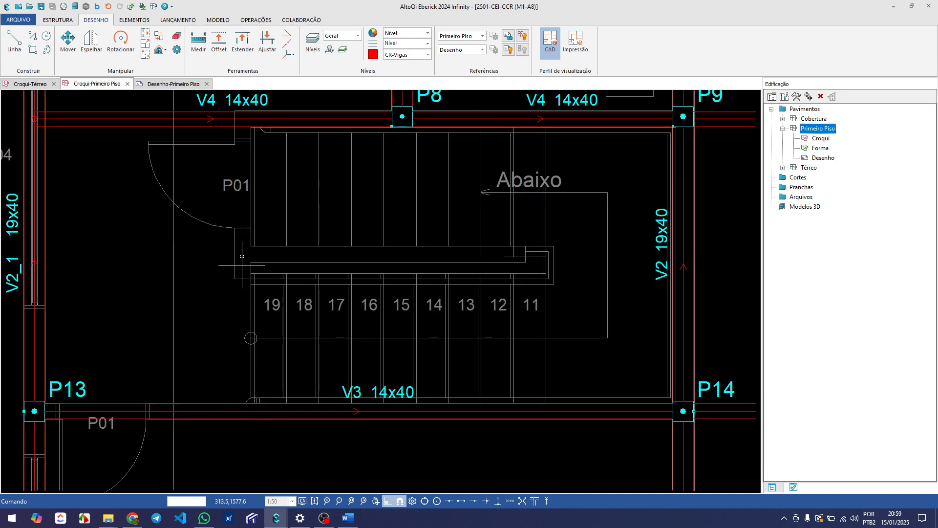
mouse_move(239, 213)
middle_down()
mouse_move(242, 270)
mouse_move(244, 241)
middle_up()
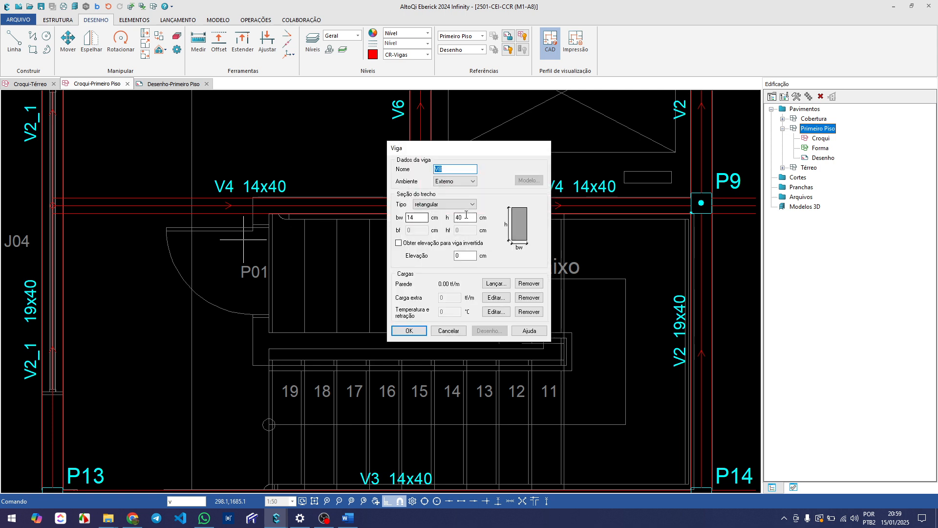
click(409, 331)
scroll(259, 220, up, 5)
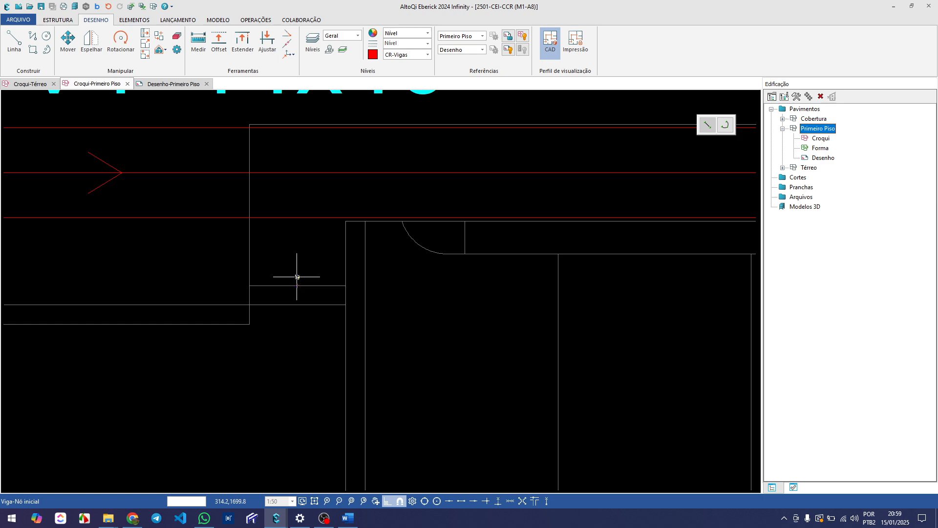
click(299, 173)
scroll(300, 224, down, 3)
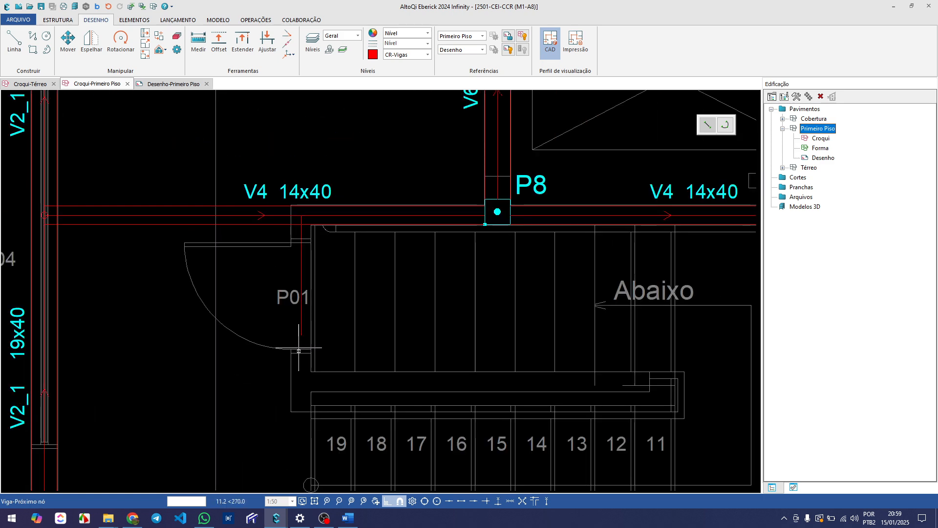
middle_drag(302, 355, 315, 142)
scroll(315, 142, down, 2)
scroll(310, 248, up, 5)
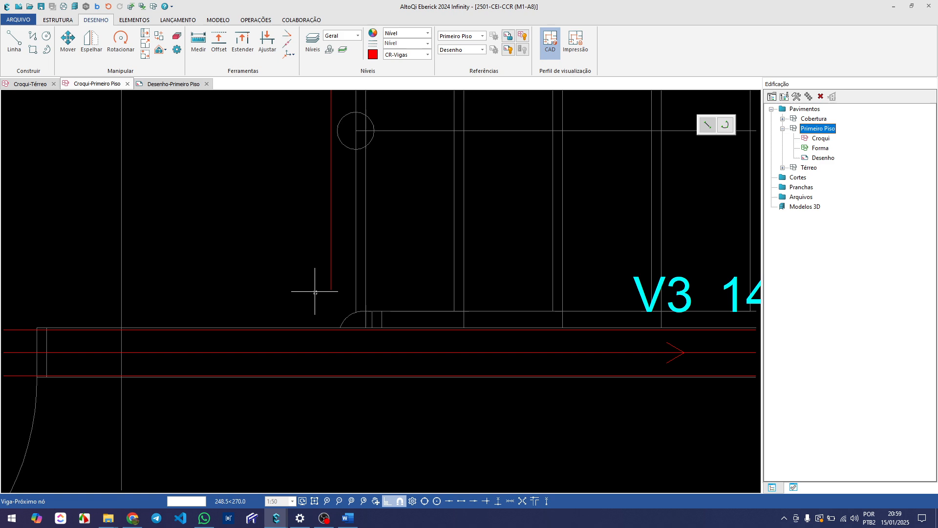
click(321, 352)
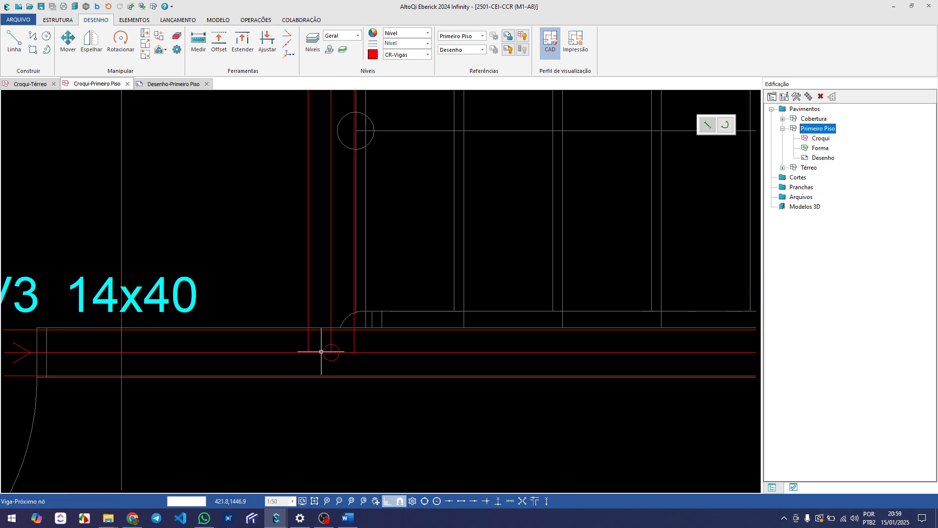
scroll(321, 351, down, 6)
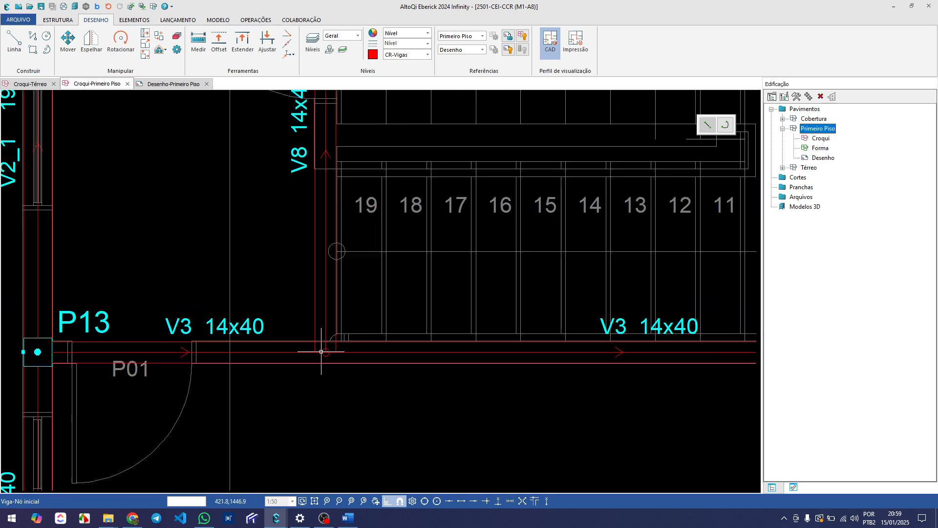
Review the complete Primeiro Piso beam layout against the reference drawing, from Sala 01 and Sala 02 to the Auditório and Sacada
scroll(261, 268, down, 3)
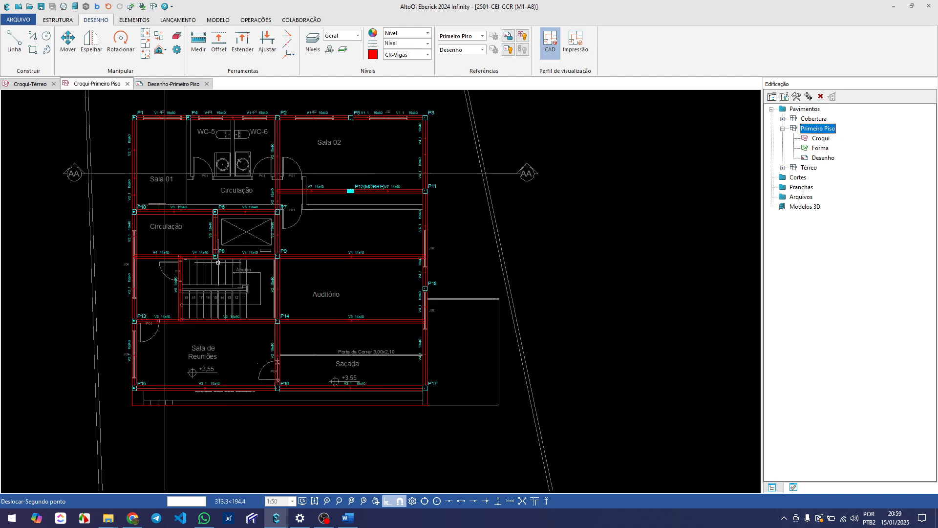
middle_drag(246, 259, 212, 265)
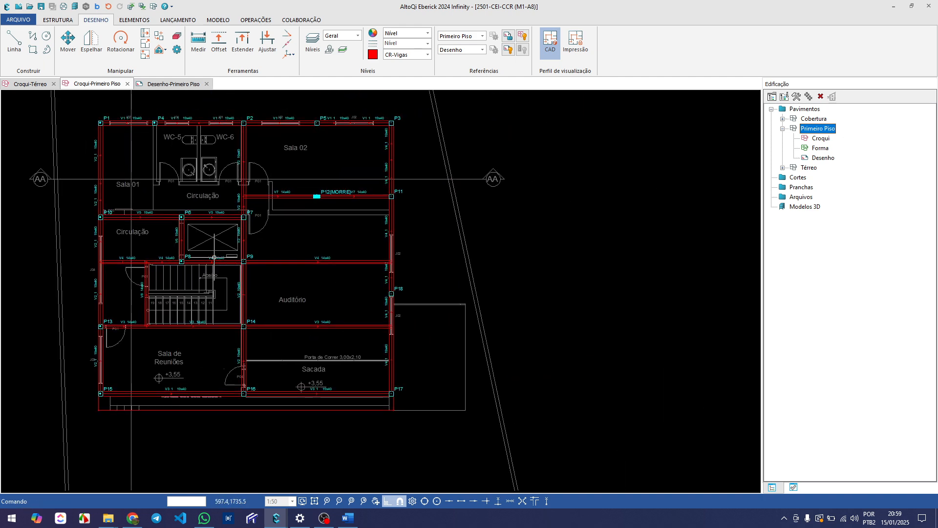
middle_drag(200, 208, 209, 222)
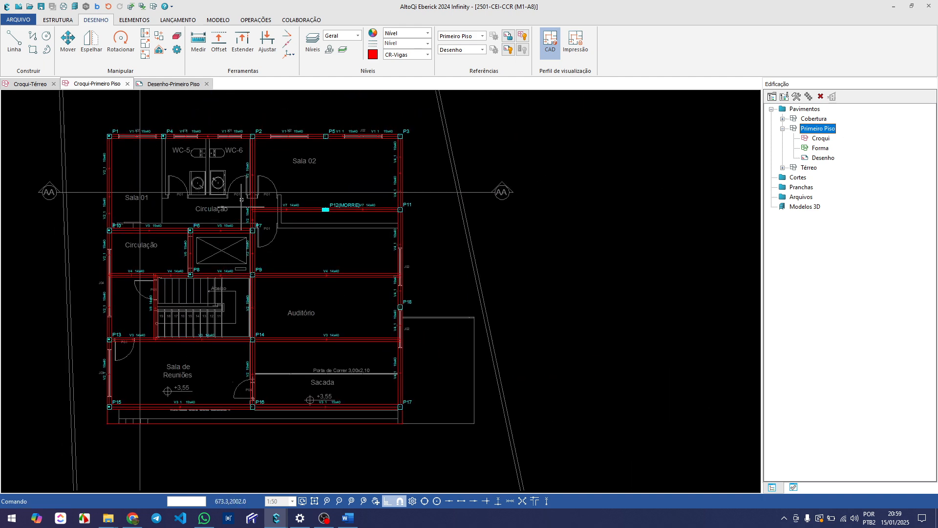
middle_drag(186, 185, 203, 185)
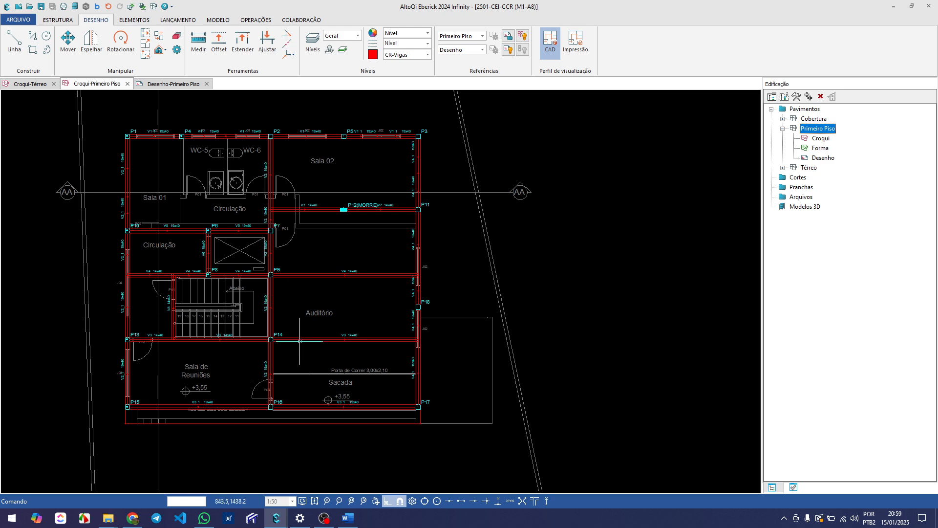
middle_drag(300, 342, 269, 344)
scroll(287, 310, down, 2)
scroll(238, 316, up, 3)
middle_drag(235, 316, 256, 340)
scroll(250, 302, down, 1)
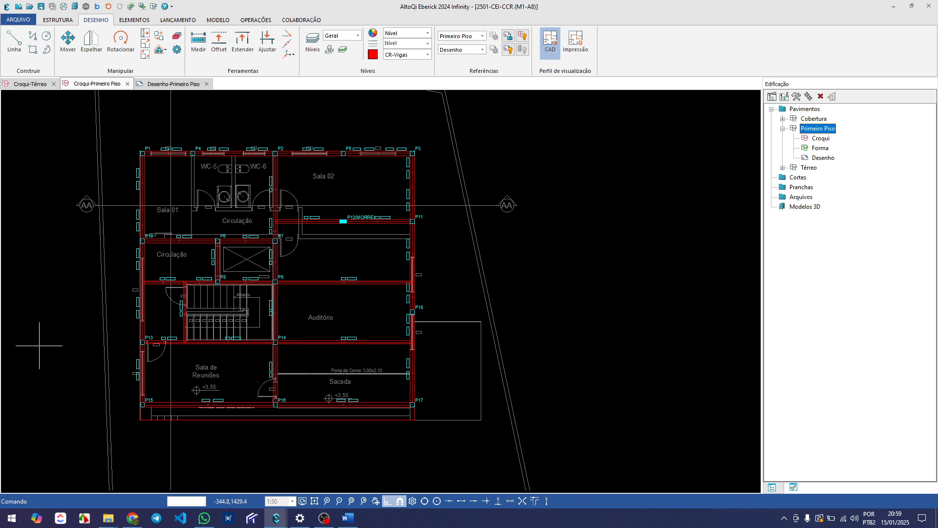
middle_drag(226, 303, 239, 322)
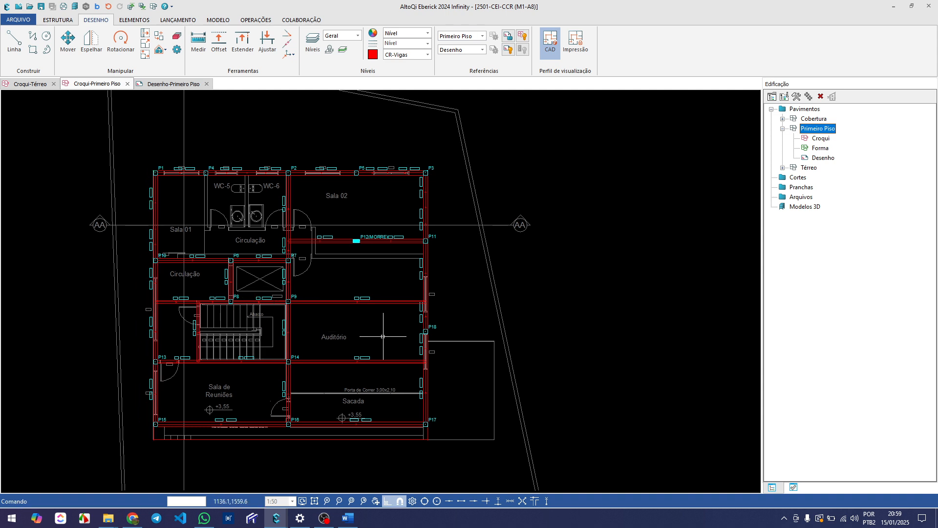
scroll(349, 315, up, 2)
scroll(348, 316, down, 3)
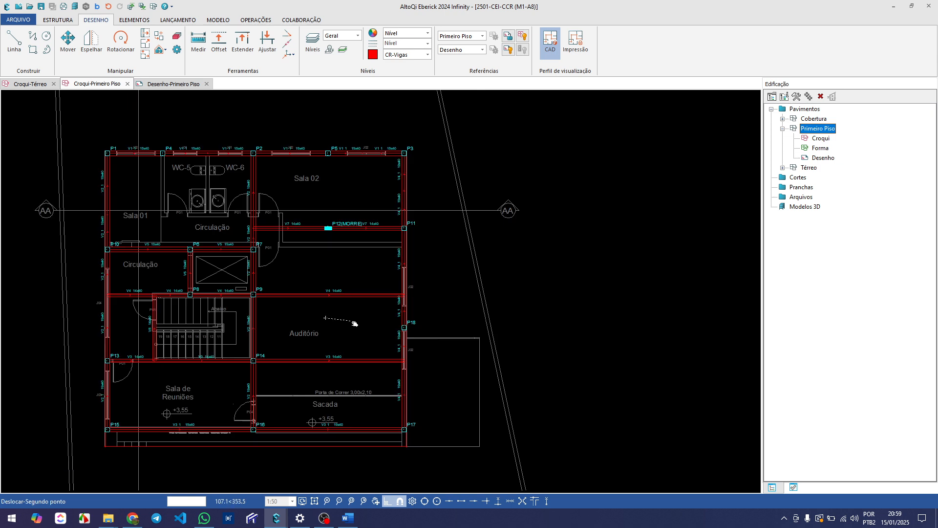